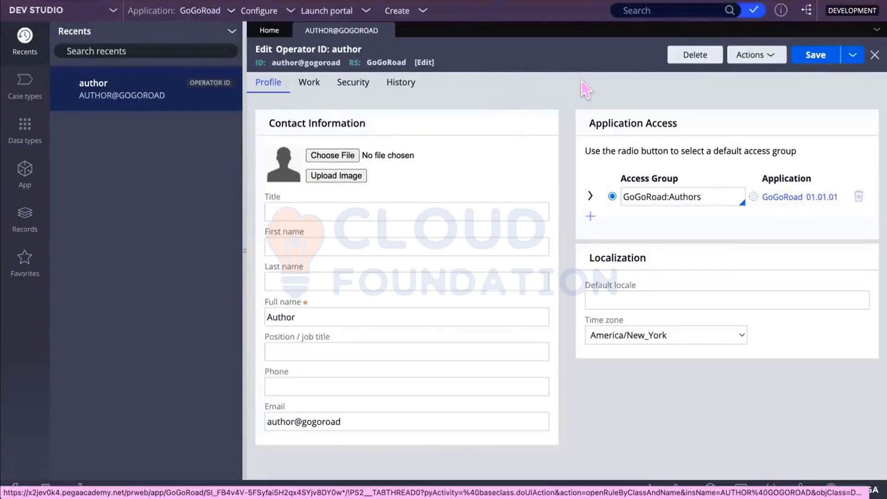
Step: Open the Save as form to copy the author operator record
{"action": "left_click", "coordinate": [522, 210]}
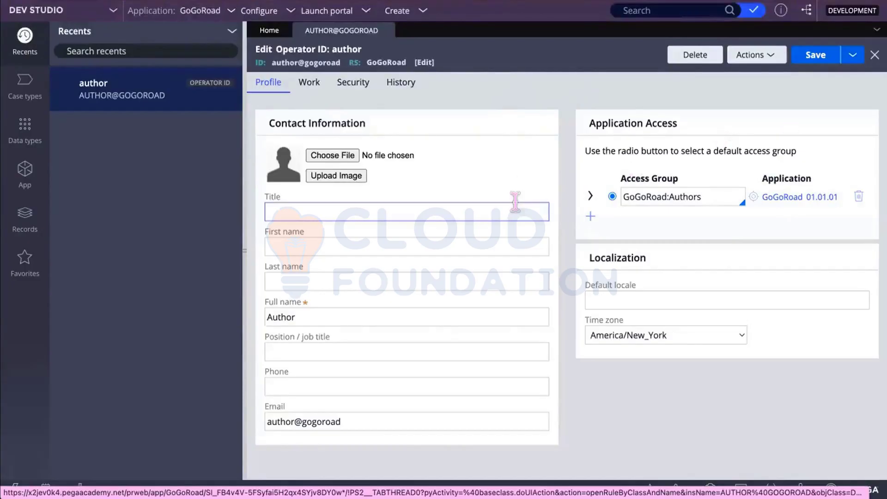
{"action": "left_click", "coordinate": [851, 55]}
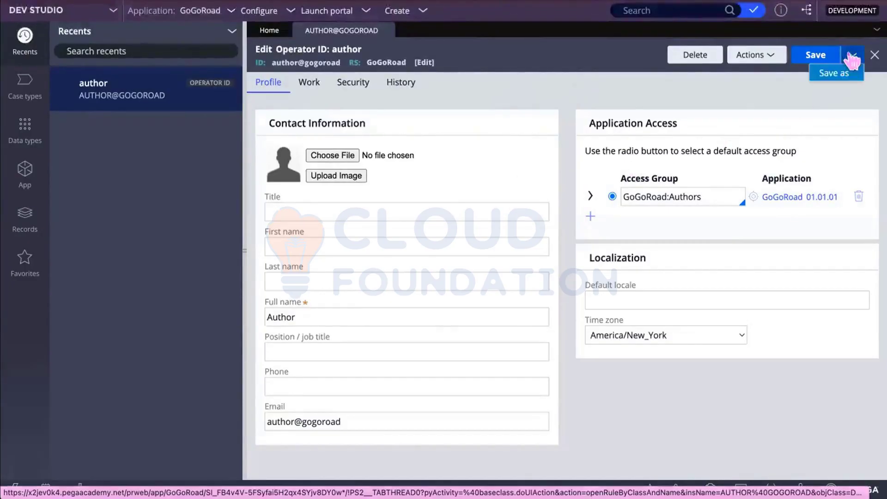
{"action": "left_click", "coordinate": [836, 74]}
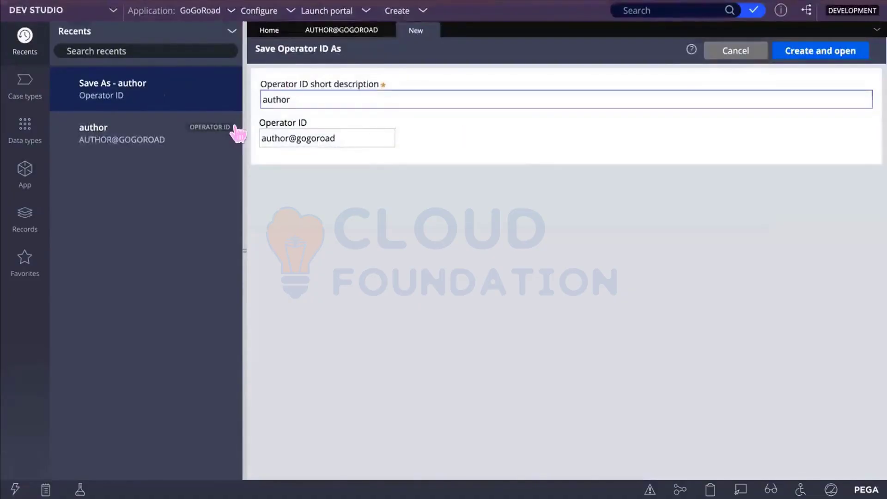
Step: Replace the author short description and operator ID with the new operator's description and ID
{"action": "left_click", "coordinate": [283, 99]}
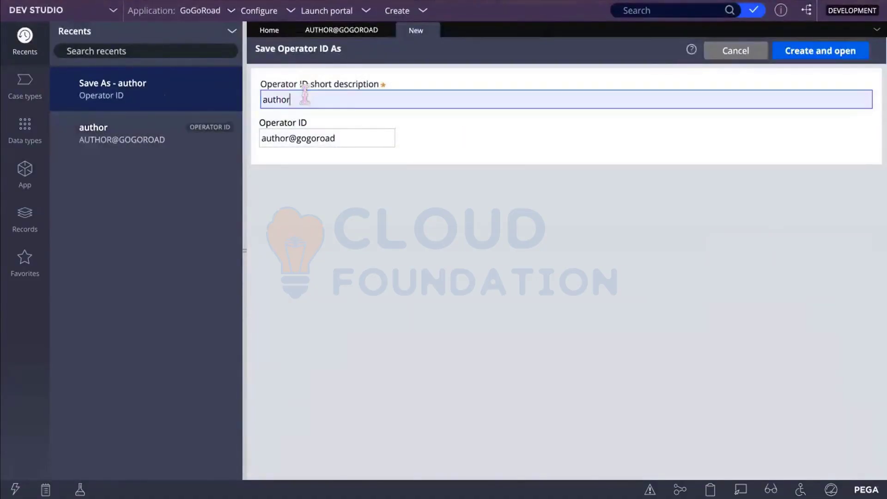
{"action": "double_click", "coordinate": [283, 99]}
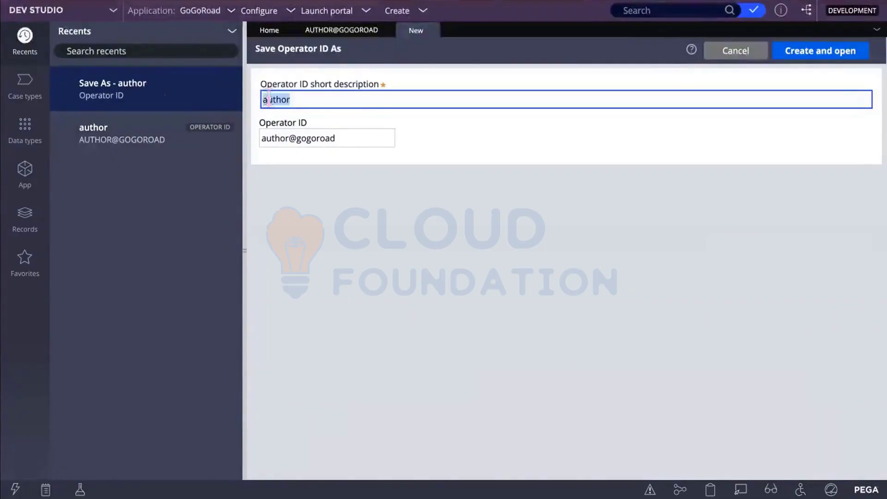
{"action": "type", "text": "••••••••"}
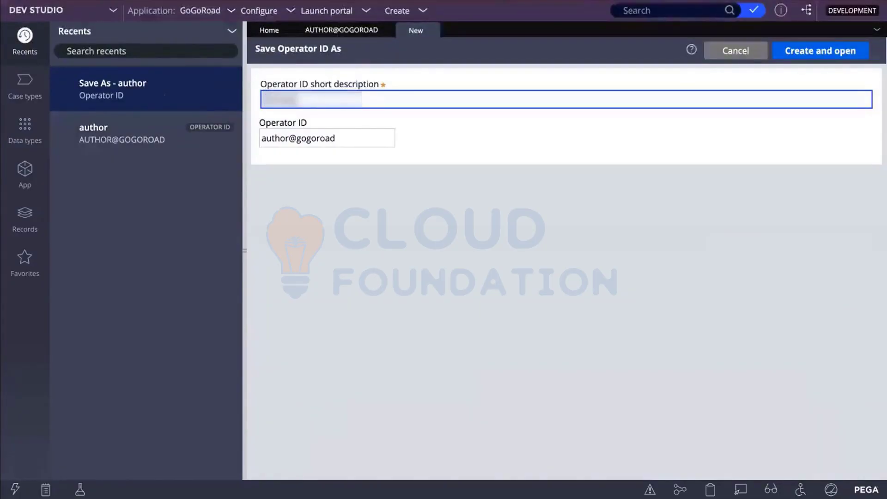
{"action": "type", "text": "••"}
{"action": "left_click", "coordinate": [349, 132]}
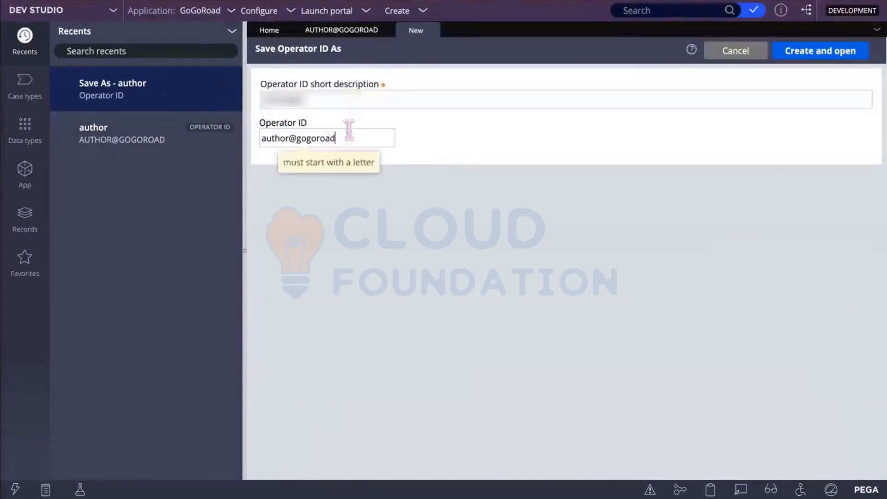
{"action": "left_click_drag", "start_coordinate": [349, 131], "coordinate": [257, 124]}
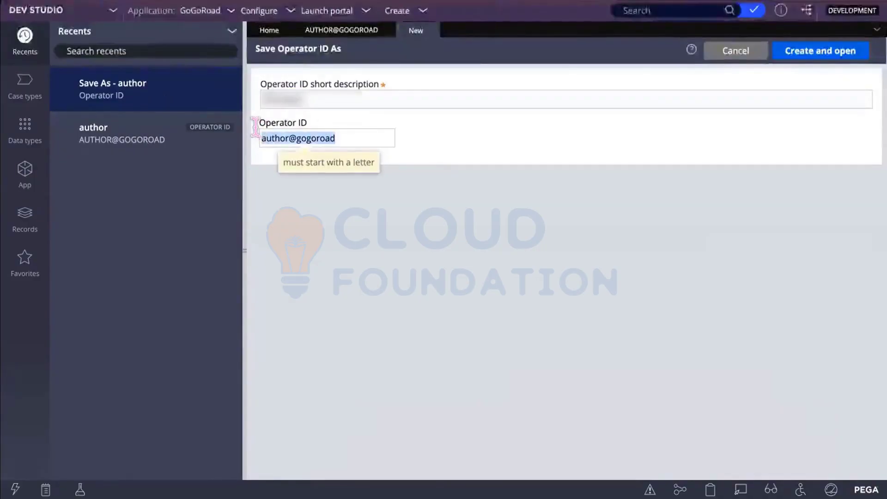
{"action": "key", "text": "BackSpace"}
{"action": "type", "text": "•••"}
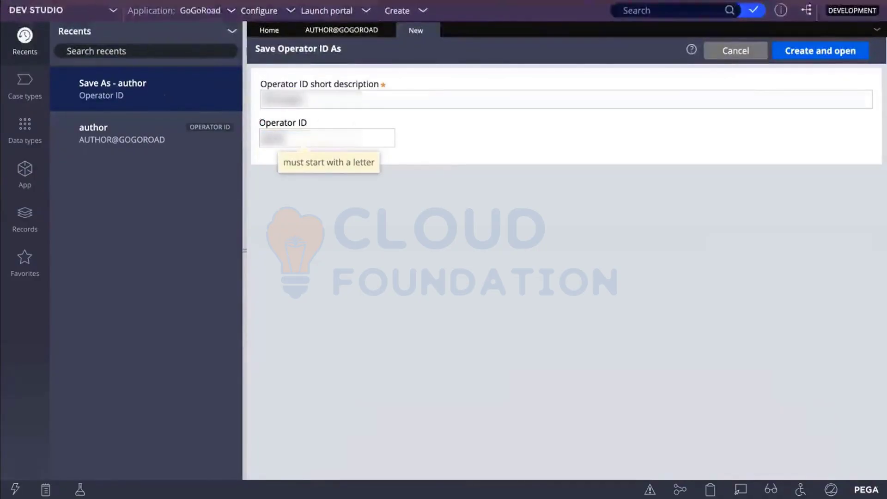
{"action": "type", "text": "••••"}
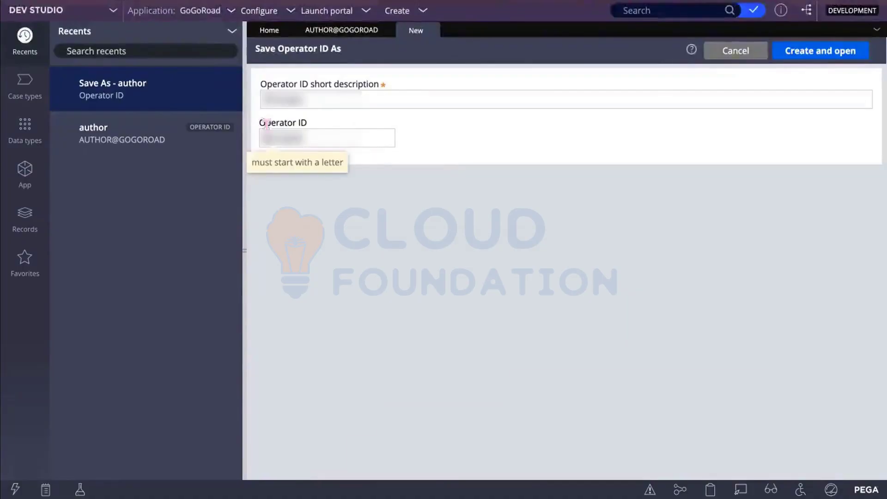
{"action": "key", "text": "BackSpace"}
{"action": "key", "text": "BackSpace"}
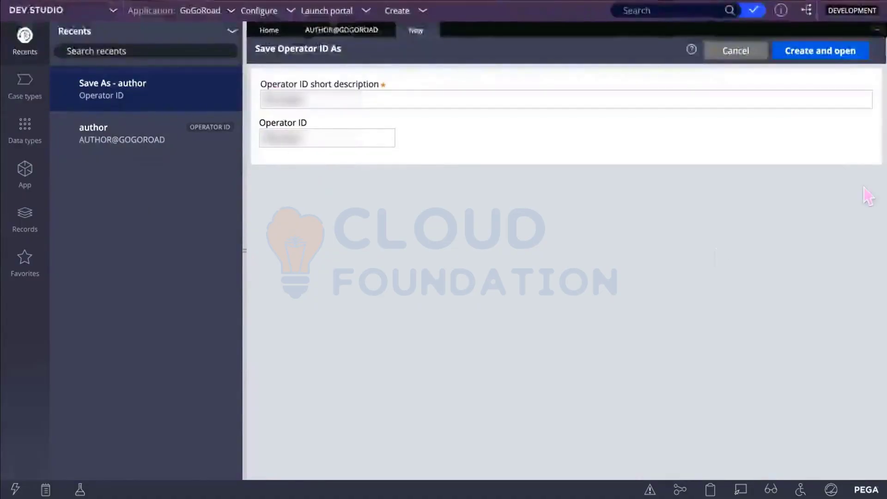
Step: Create and open the copied operator record and view its Security settings
{"action": "left_click", "coordinate": [829, 51]}
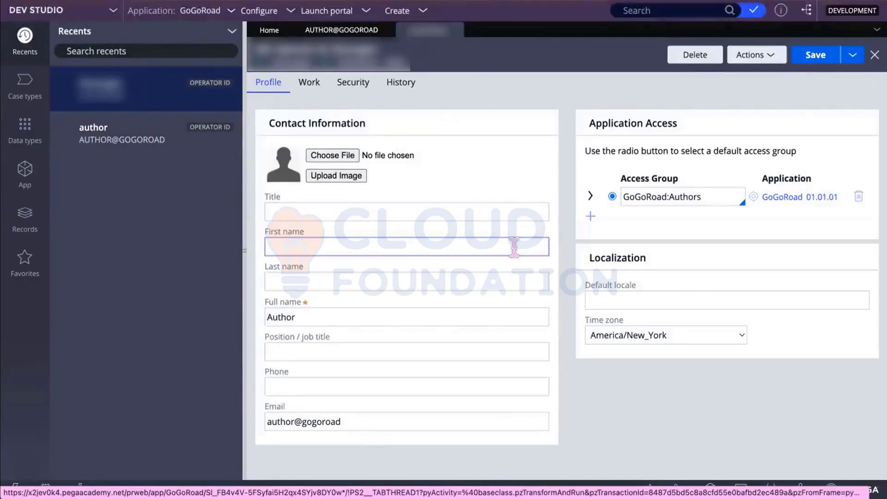
{"action": "left_click", "coordinate": [356, 312]}
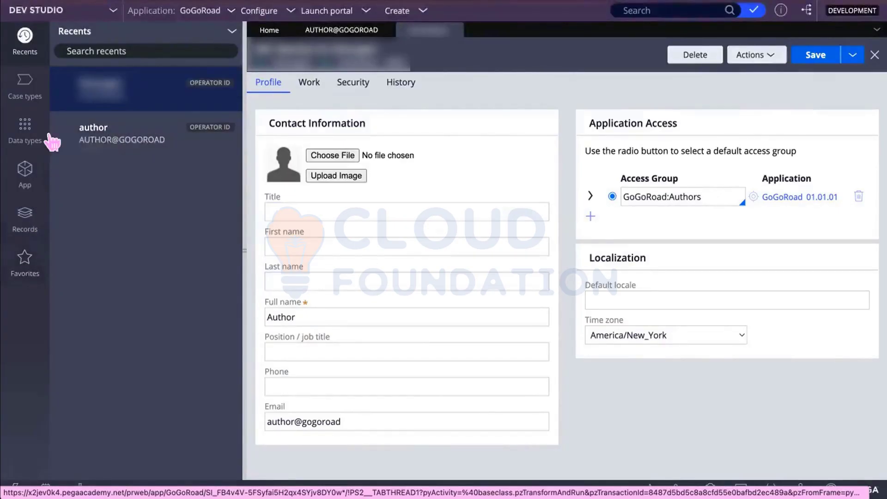
{"action": "left_click", "coordinate": [359, 91]}
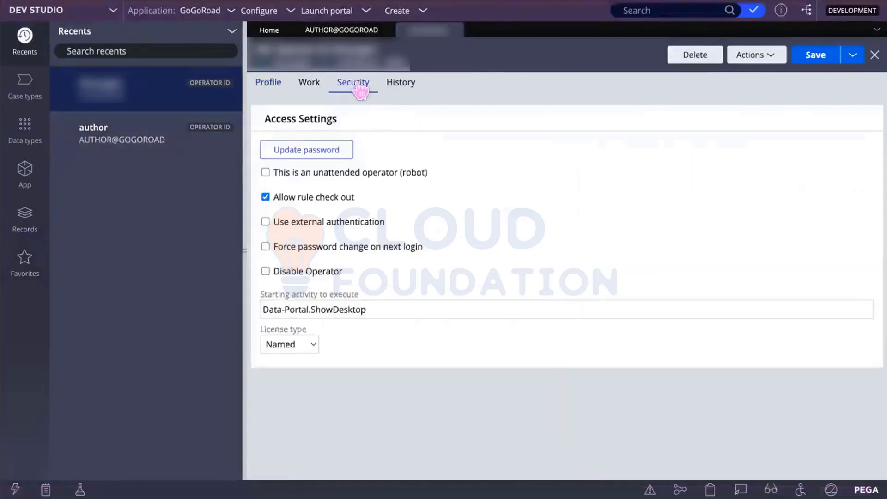
Step: Set a new password for the copied operator, confirm it, and submit
{"action": "left_click", "coordinate": [309, 151]}
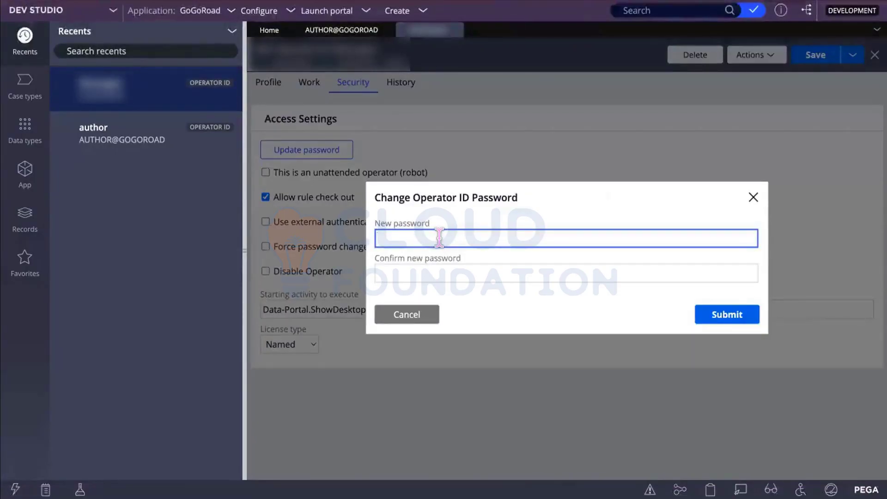
{"action": "type", "text": "rul"}
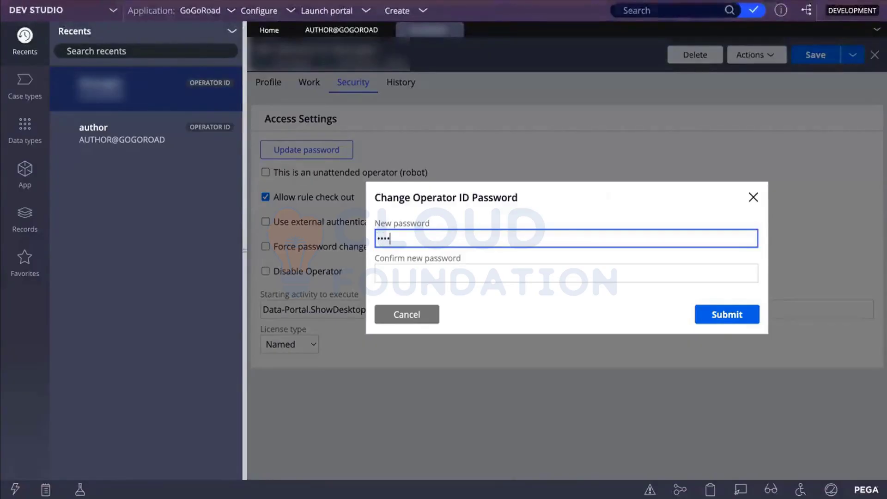
{"action": "type", "text": "es@"}
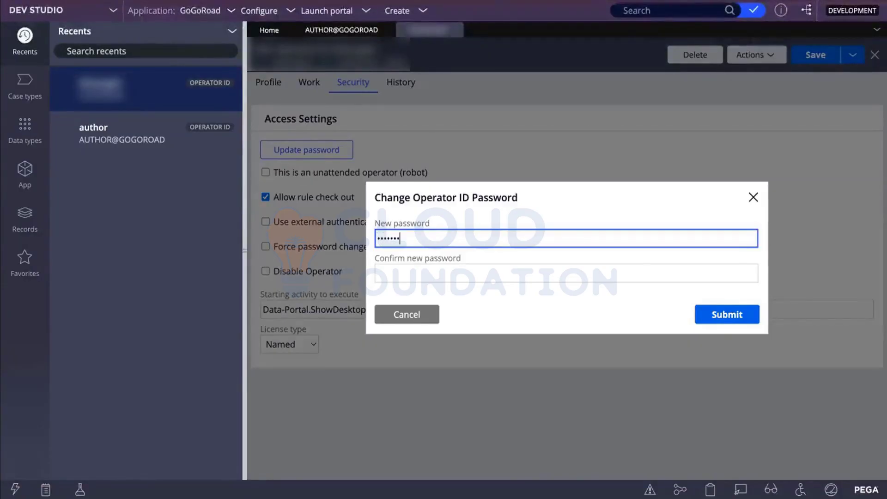
{"action": "left_click", "coordinate": [438, 273]}
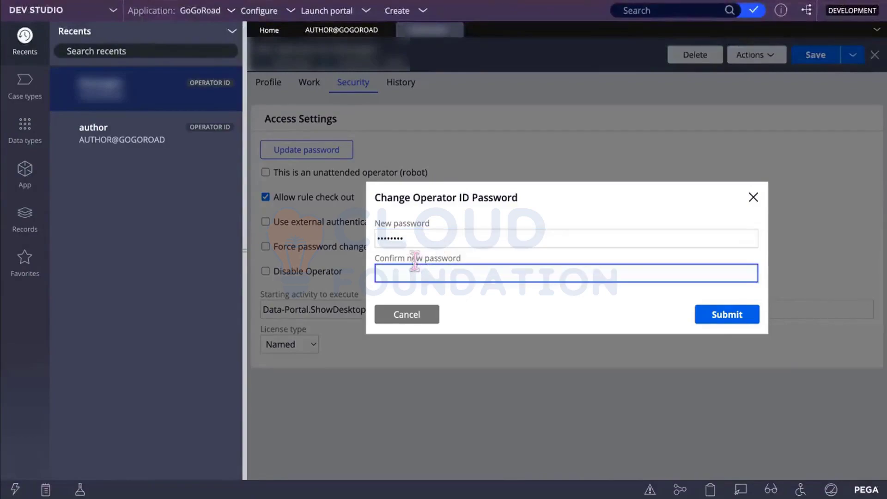
{"action": "double_click", "coordinate": [414, 237]}
{"action": "key", "text": "BackSpace"}
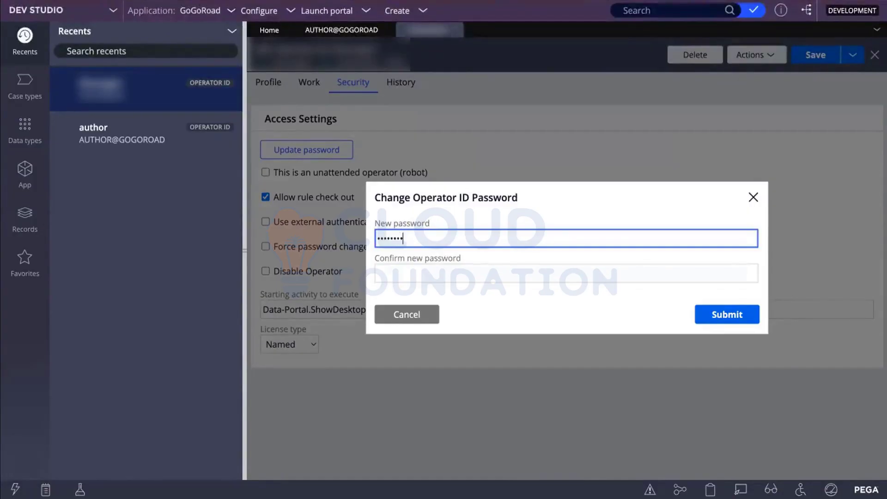
{"action": "left_click", "coordinate": [384, 271]}
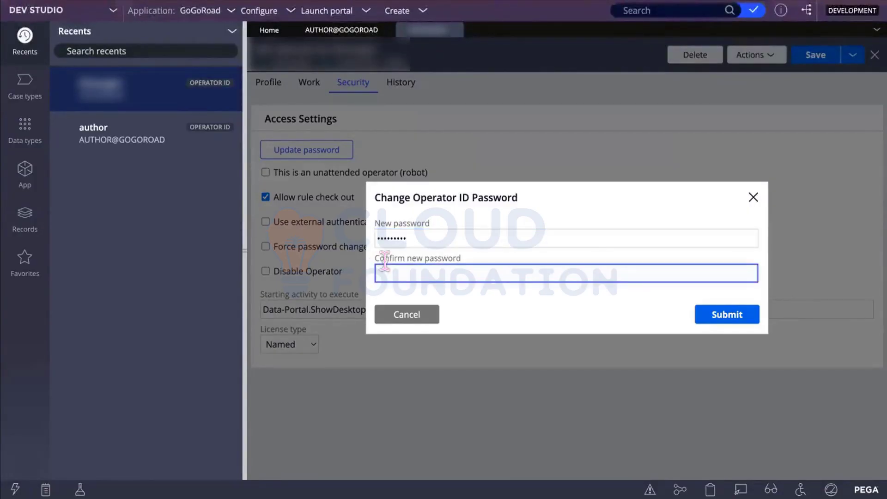
{"action": "type", "text": "****"}
{"action": "left_click", "coordinate": [736, 317]}
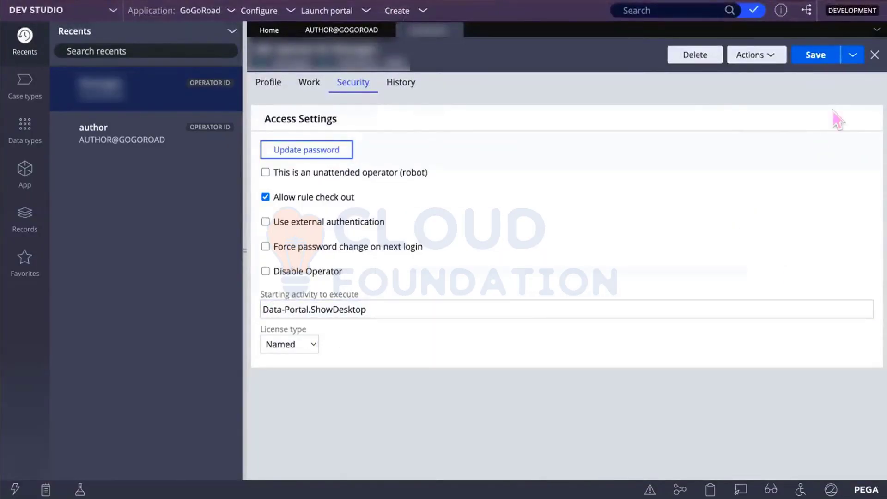
Step: Save the new operator record and return to the author operator's profile
{"action": "left_click", "coordinate": [852, 55]}
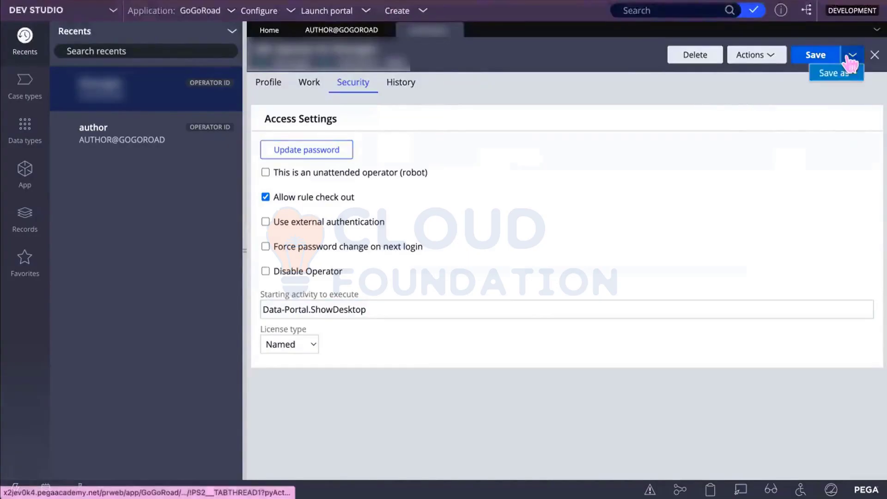
{"action": "left_click", "coordinate": [811, 58]}
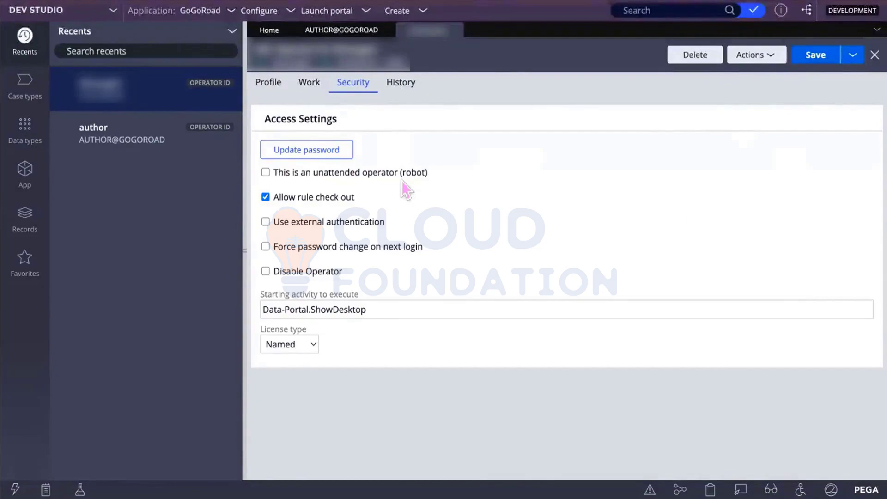
{"action": "left_click", "coordinate": [809, 55]}
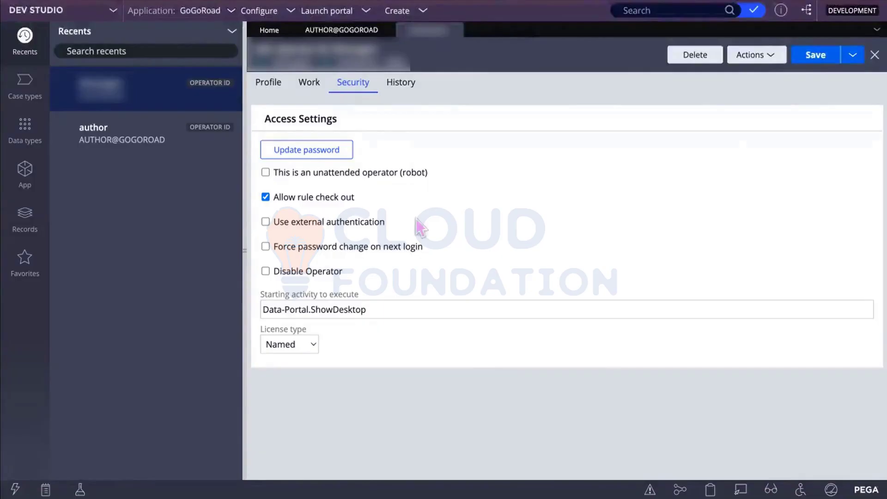
{"action": "left_click", "coordinate": [295, 345]}
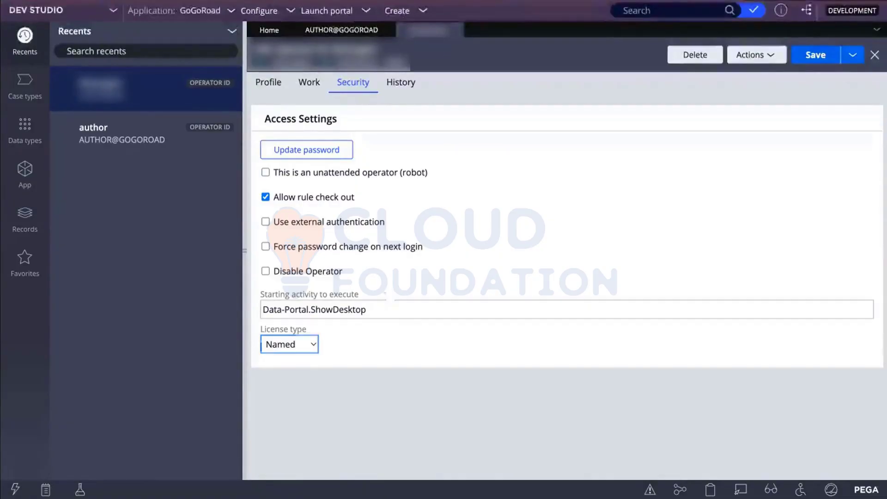
{"action": "left_click", "coordinate": [362, 31]}
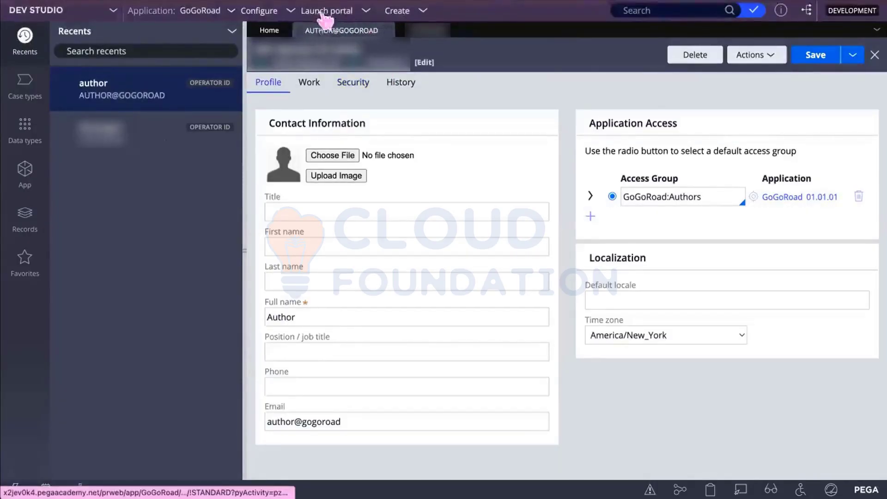
Step: Start a new application from the GoGoRoad menu and choose Build from scratch
{"action": "left_click", "coordinate": [206, 11]}
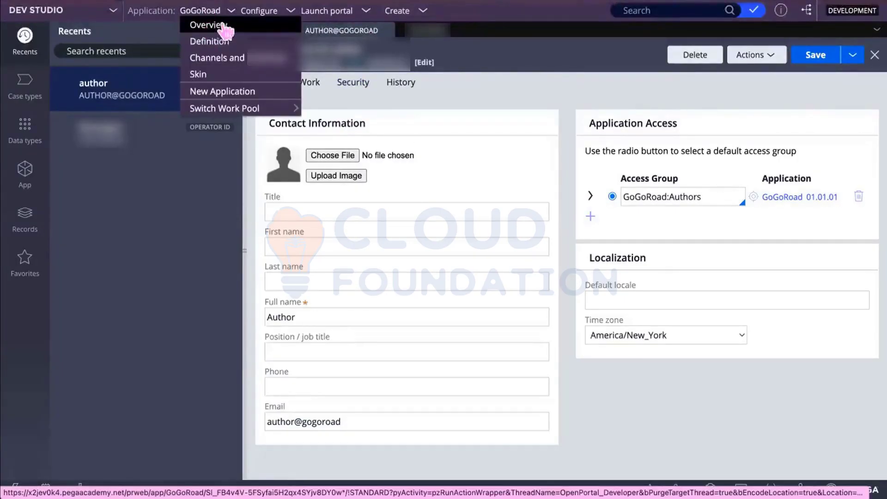
{"action": "left_click", "coordinate": [230, 95]}
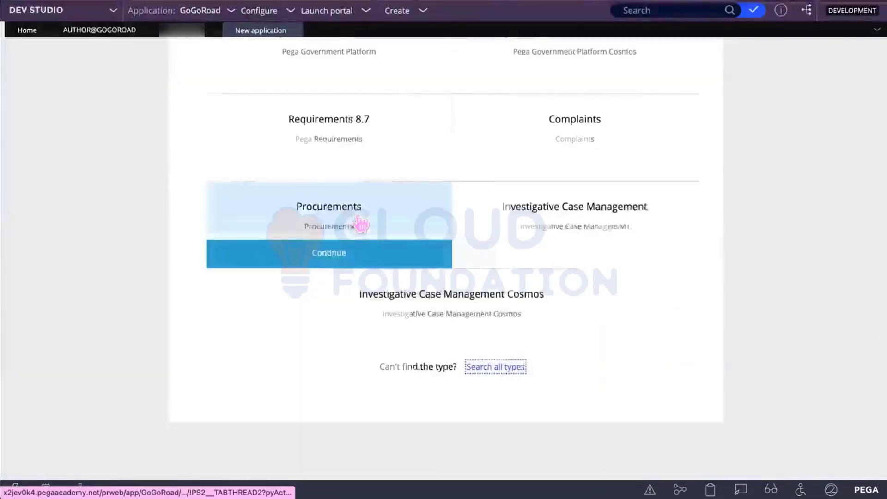
{"action": "scroll", "coordinate": [443, 277], "scroll_direction": "up", "scroll_amount": 2}
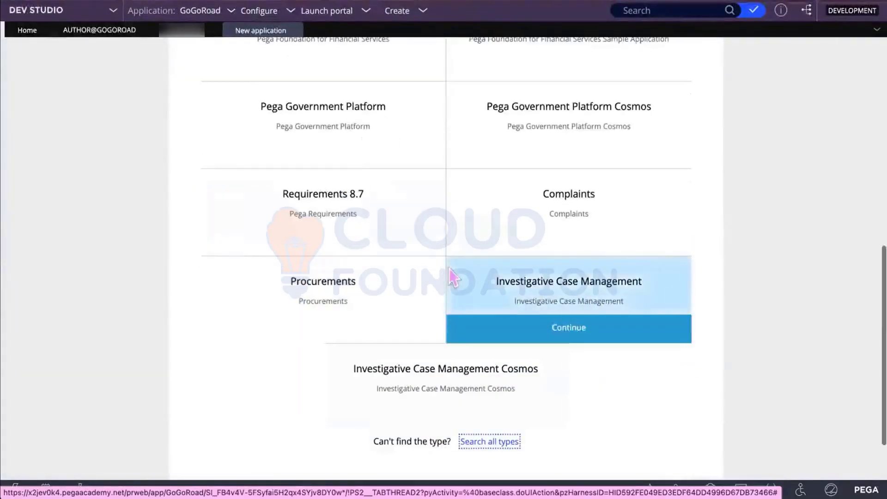
{"action": "scroll", "coordinate": [387, 287], "scroll_direction": "up", "scroll_amount": 4}
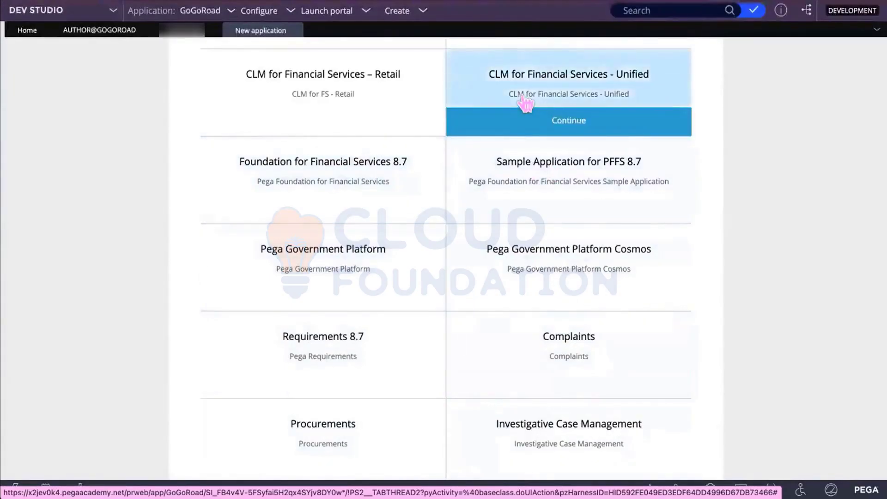
{"action": "scroll", "coordinate": [525, 102], "scroll_direction": "up", "scroll_amount": 4}
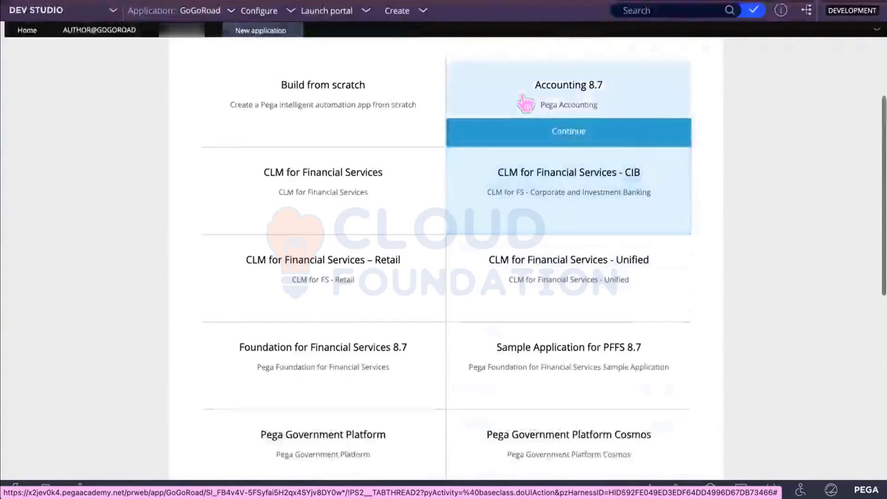
{"action": "scroll", "coordinate": [526, 102], "scroll_direction": "up", "scroll_amount": 2}
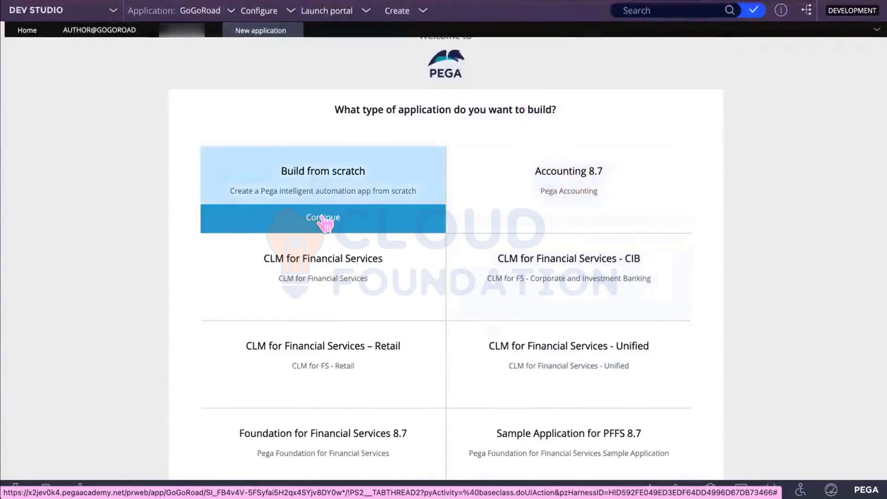
{"action": "left_click", "coordinate": [325, 222]}
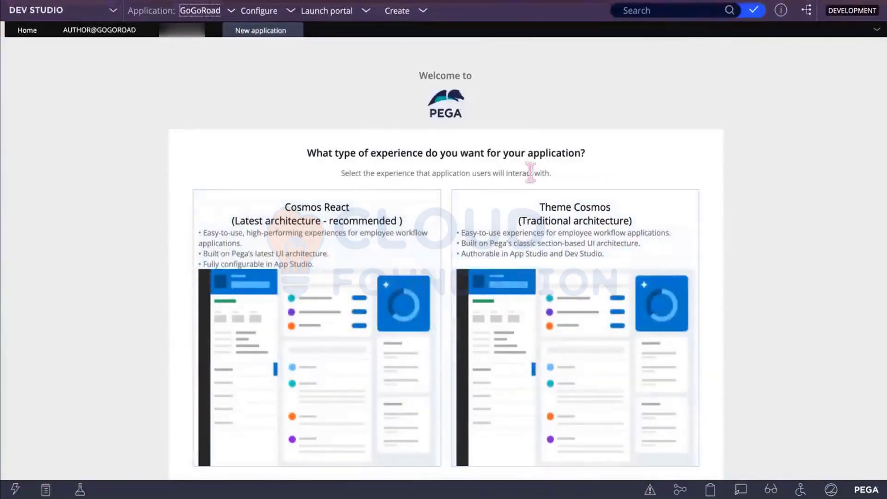
Step: Choose the Theme Cosmos (Traditional architecture) experience for the new application
{"action": "mouse_move", "coordinate": [467, 254]}
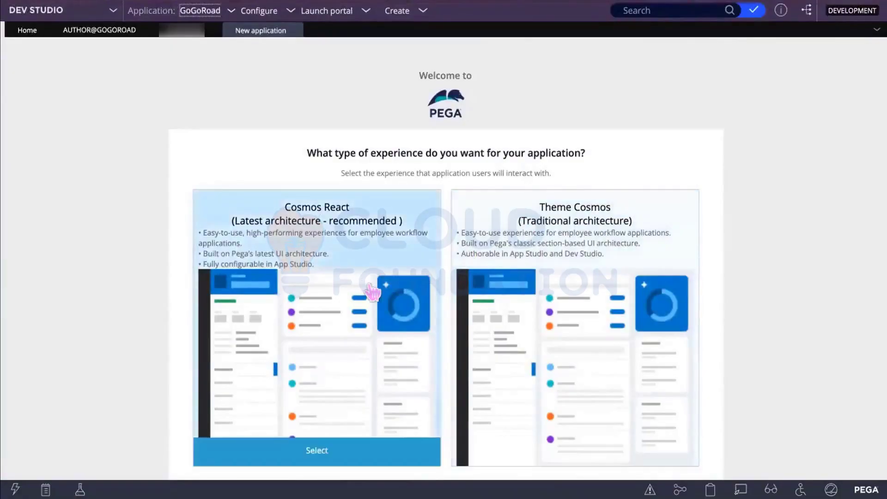
{"action": "scroll", "coordinate": [583, 267], "scroll_direction": "down", "scroll_amount": 2}
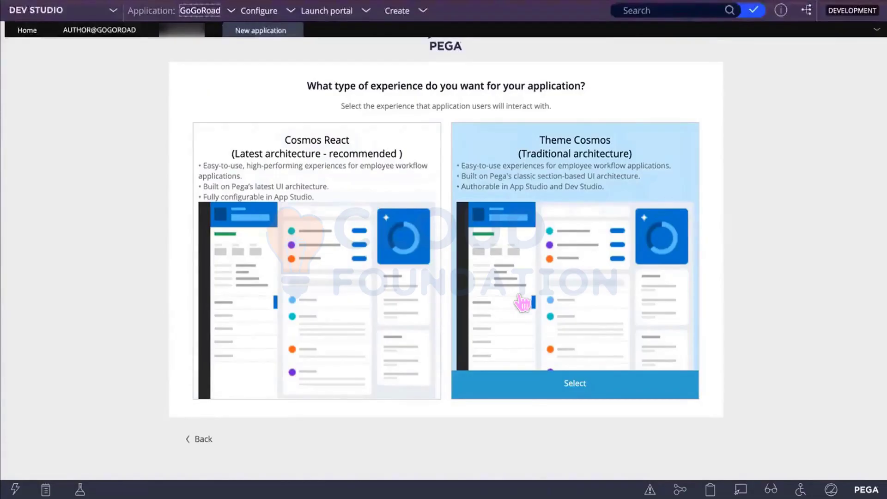
{"action": "left_click", "coordinate": [575, 384]}
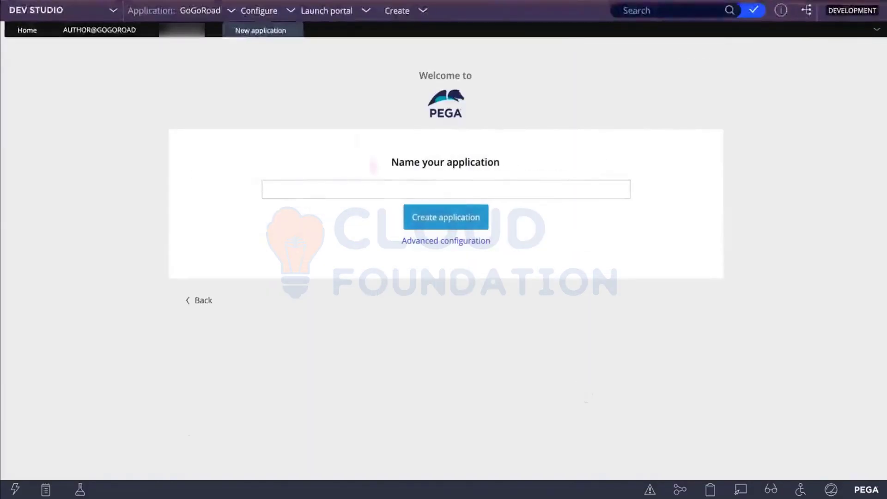
Step: Name the new application FoodOrder and open its Advanced configuration settings
{"action": "left_click", "coordinate": [349, 181]}
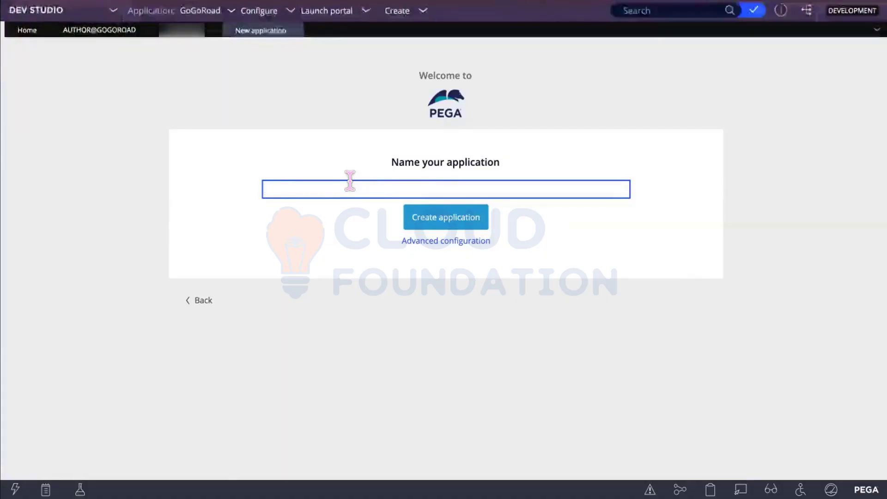
{"action": "type", "text": "Onl"}
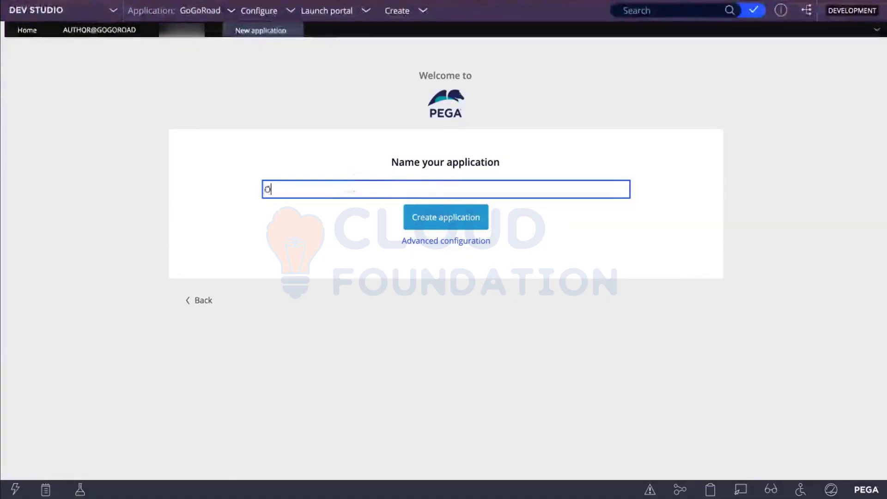
{"action": "key", "text": "BackSpace"}
{"action": "key", "text": "BackSpace"}
{"action": "key", "text": "BackSpace"}
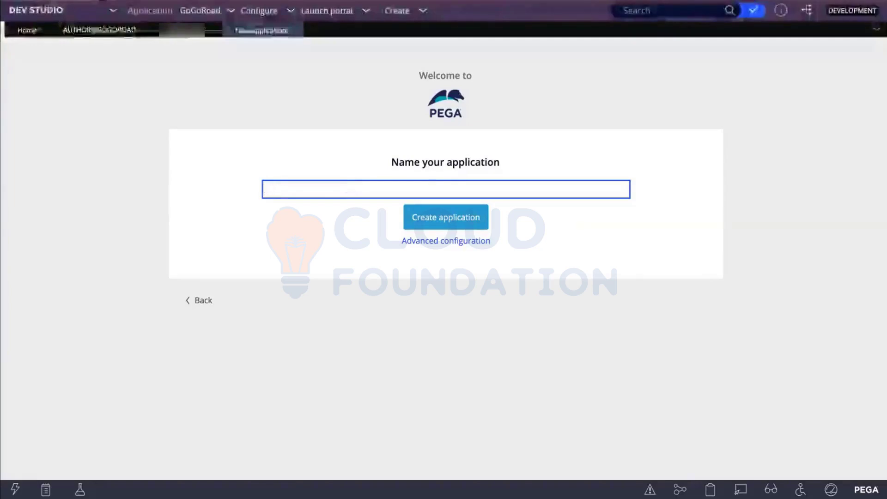
{"action": "type", "text": "Food"}
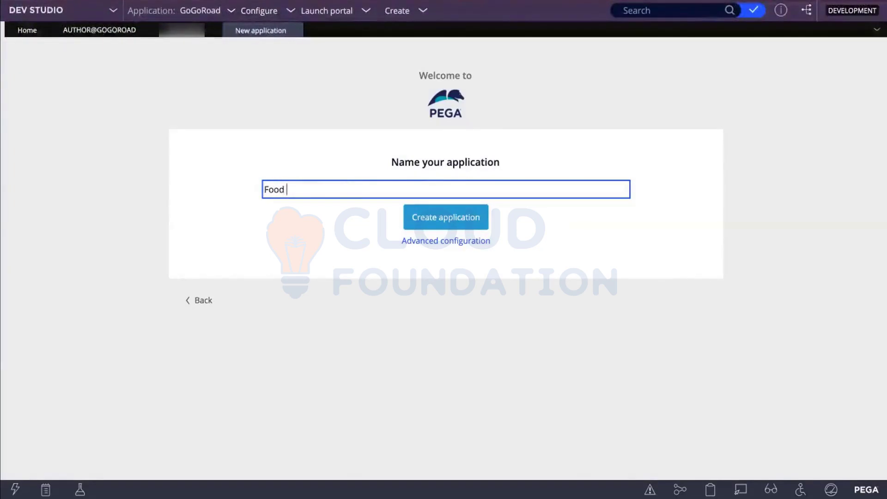
{"action": "type", "text": " Order A"}
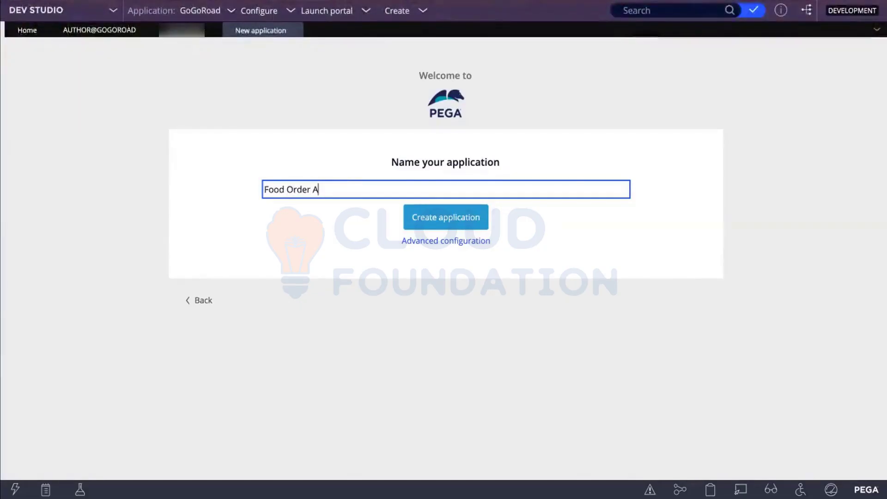
{"action": "key", "text": "BackSpace"}
{"action": "type", "text": "Ap"}
{"action": "key", "text": "BackSpace"}
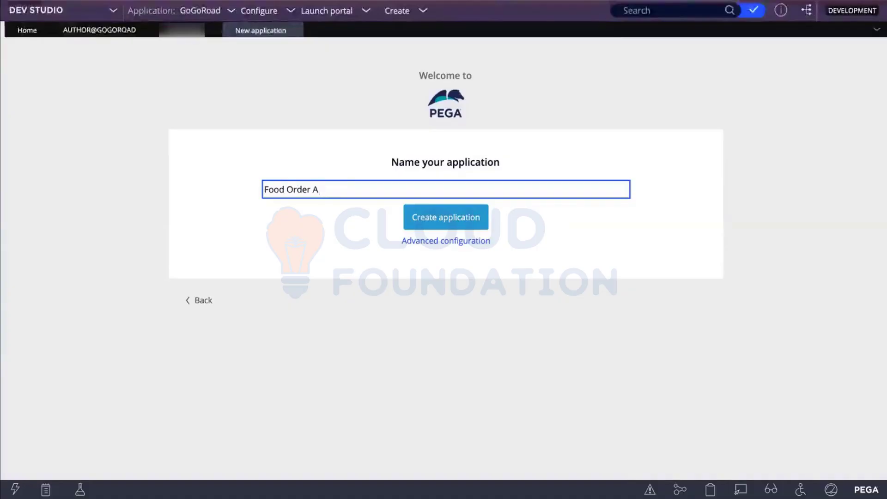
{"action": "type", "text": "pp"}
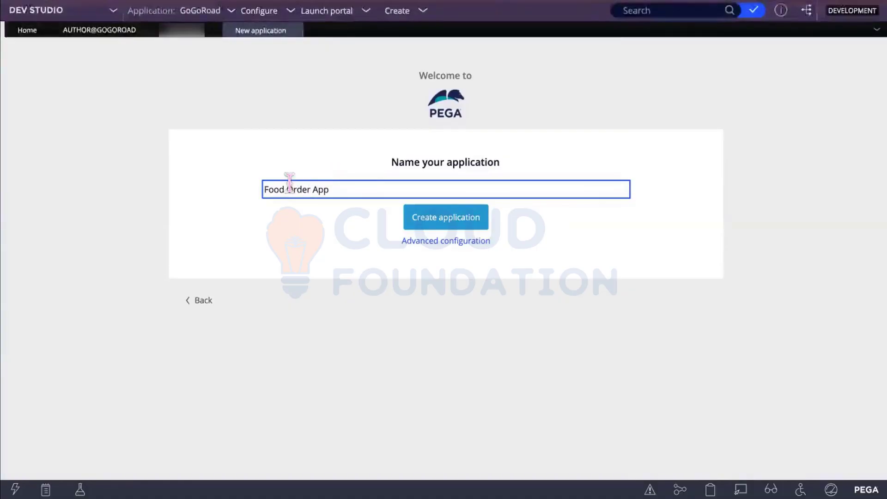
{"action": "left_click", "coordinate": [286, 187]}
{"action": "key", "text": "BackSpace"}
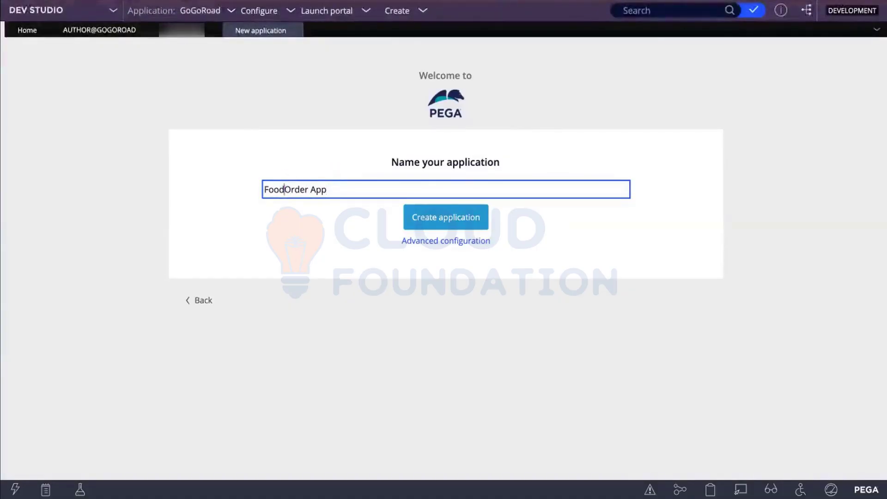
{"action": "key", "text": "Right"}
{"action": "key", "text": "Right"}
{"action": "key", "text": "Right"}
{"action": "key", "text": "Right"}
{"action": "key", "text": "Right"}
{"action": "key", "text": "Right"}
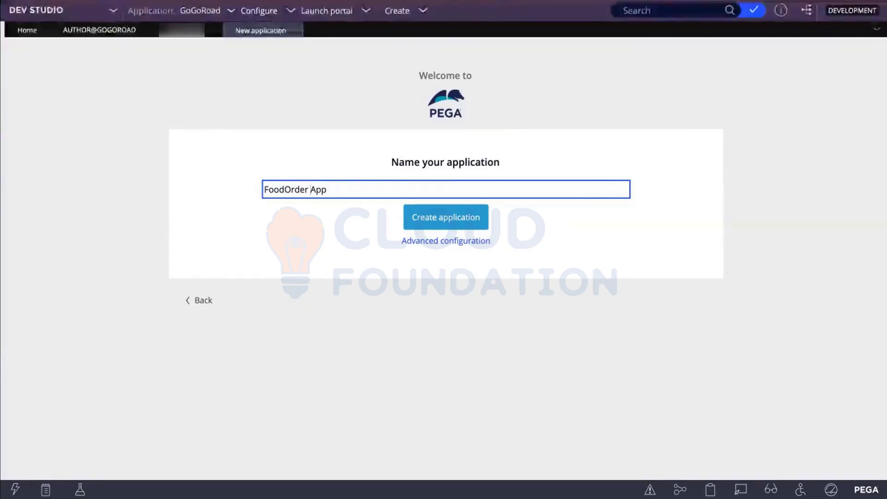
{"action": "key", "text": "BackSpace"}
{"action": "key", "text": "BackSpace"}
{"action": "key", "text": "BackSpace"}
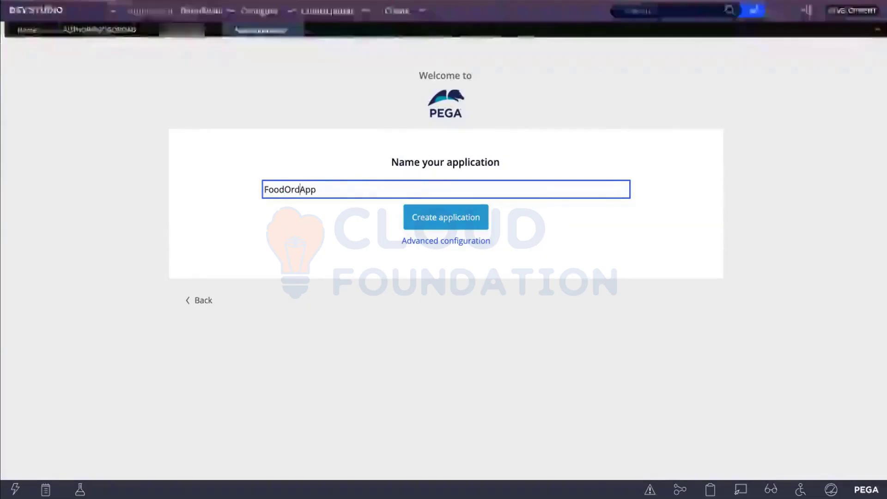
{"action": "type", "text": "er"}
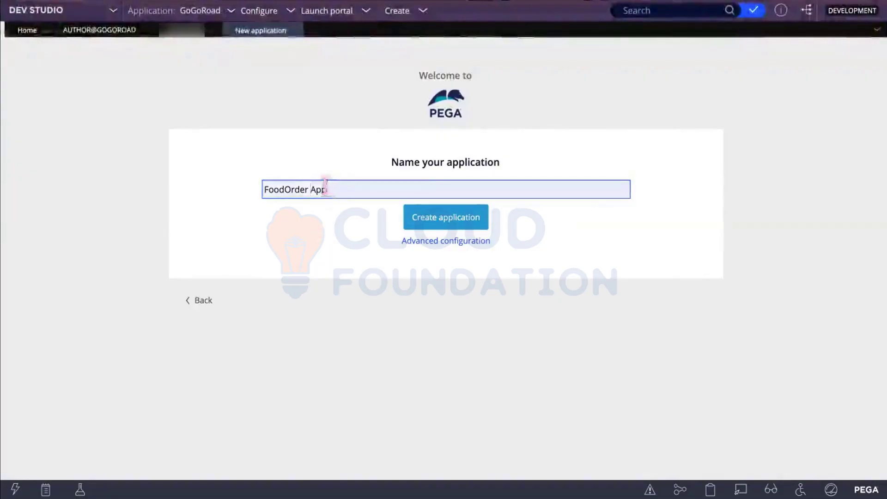
{"action": "double_click", "coordinate": [319, 189]}
{"action": "key", "text": "BackSpace"}
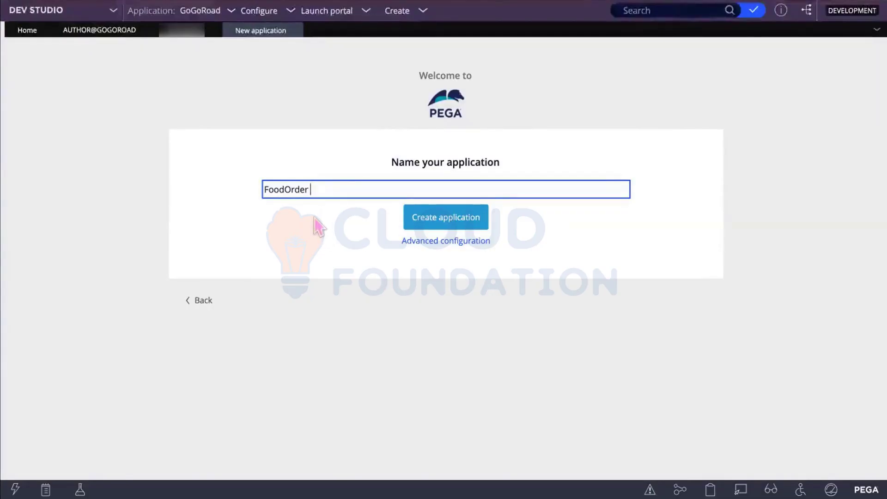
{"action": "left_click", "coordinate": [432, 243]}
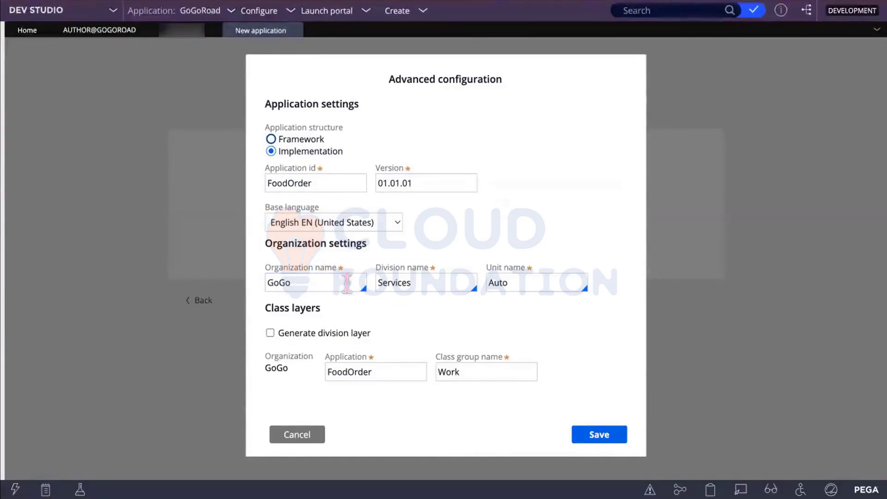
Step: Select the organization name GoGo in Advanced configuration for replacement
{"action": "left_click", "coordinate": [331, 280]}
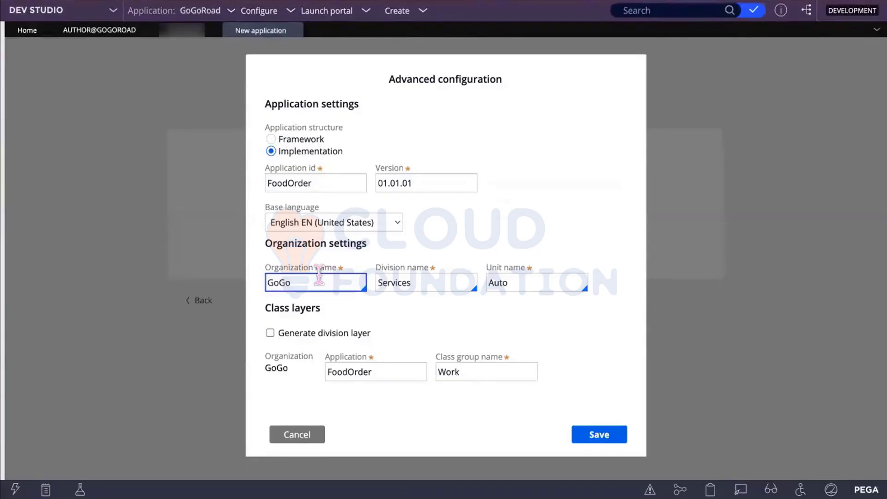
{"action": "left_click_drag", "start_coordinate": [331, 279], "coordinate": [212, 294]}
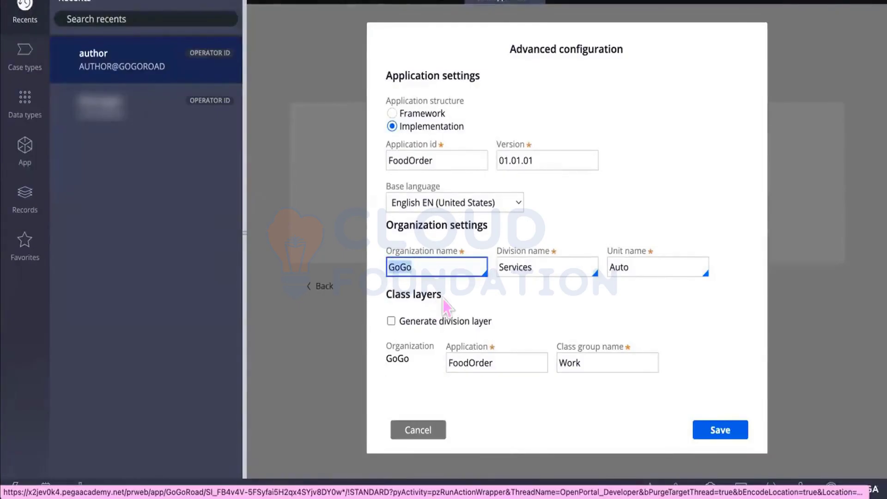
Step: Replace the organization name GoGo with Subway
{"action": "key", "text": "BackSpace"}
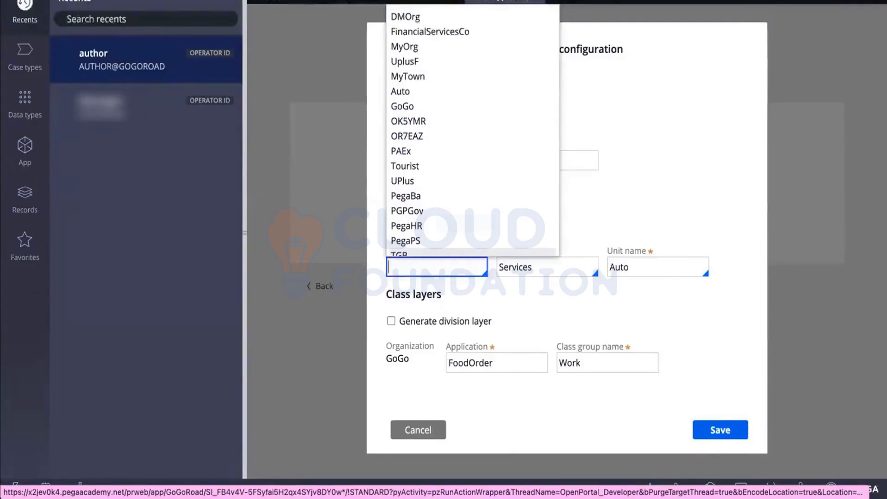
{"action": "type", "text": "T"}
{"action": "key", "text": "BackSpace"}
{"action": "type", "text": "F"}
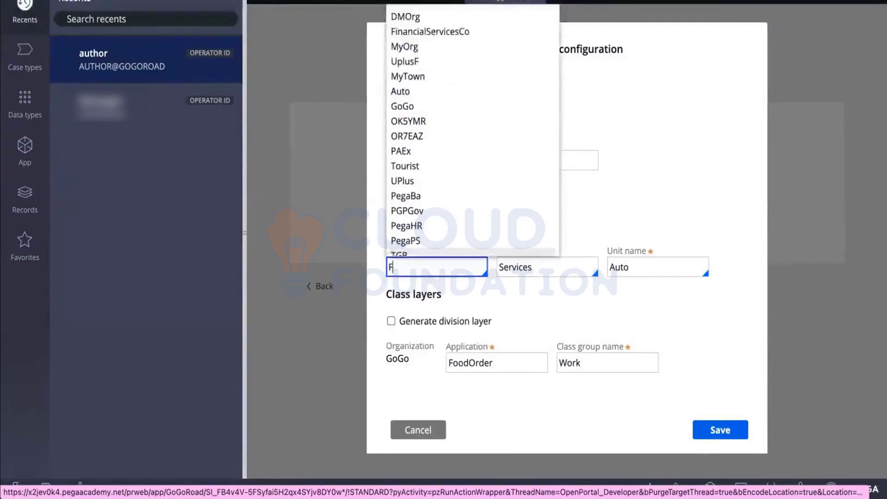
{"action": "type", "text": "ood"}
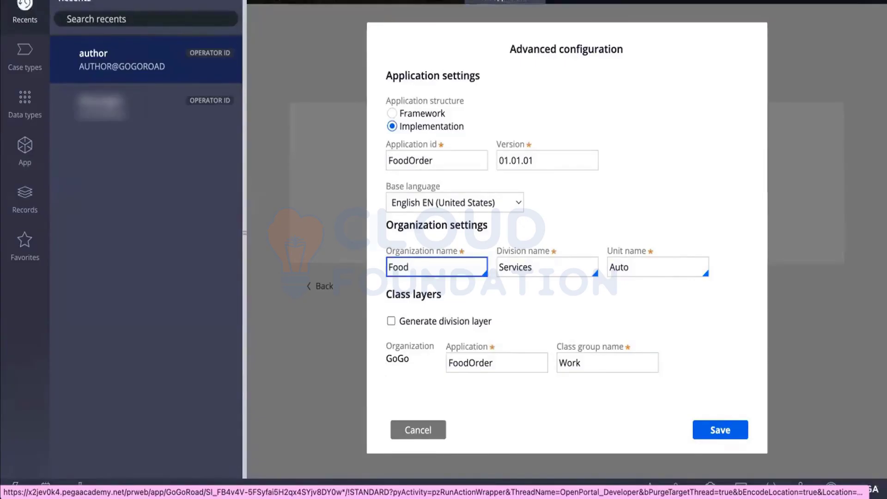
{"action": "key", "text": "BackSpace"}
{"action": "key", "text": "BackSpace"}
{"action": "key", "text": "BackSpace"}
{"action": "key", "text": "BackSpace"}
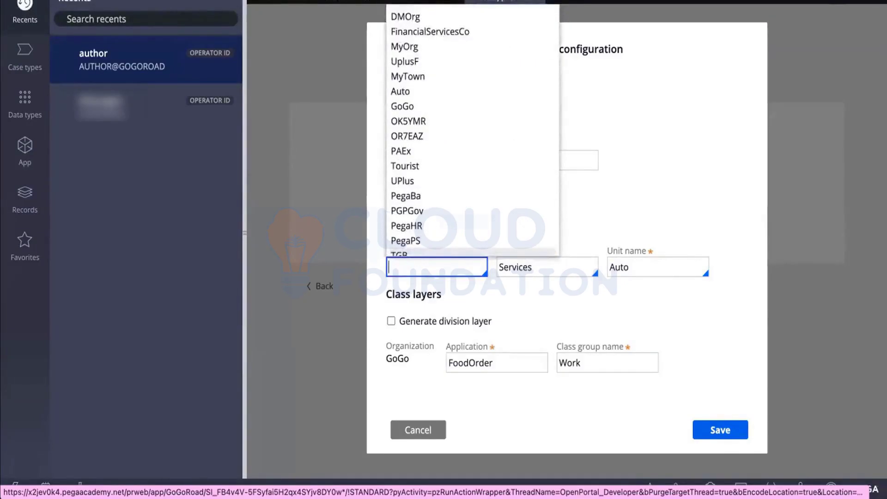
{"action": "type", "text": "Subway"}
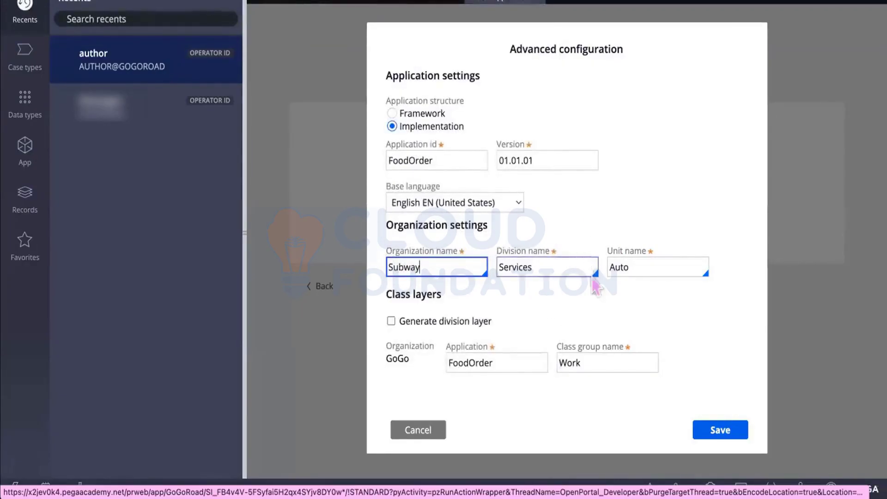
Step: Set the division name to Div and the unit name to Unit
{"action": "left_click", "coordinate": [564, 266]}
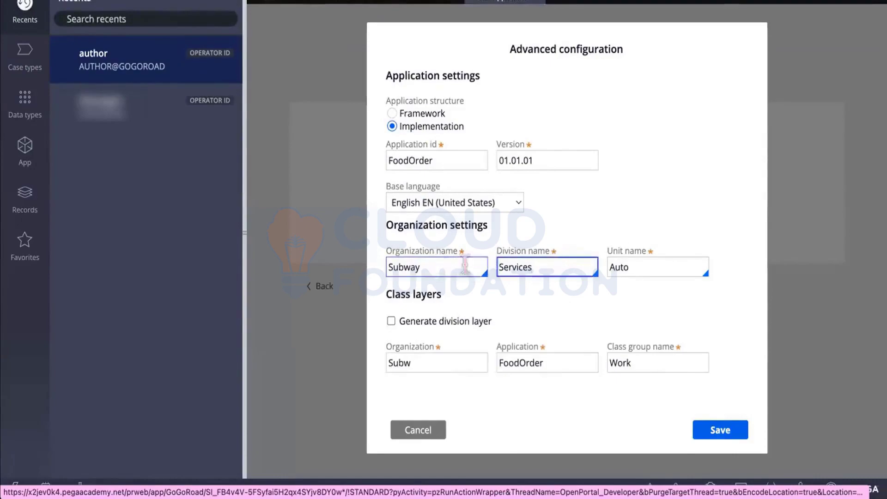
{"action": "key", "text": "ctrl+a"}
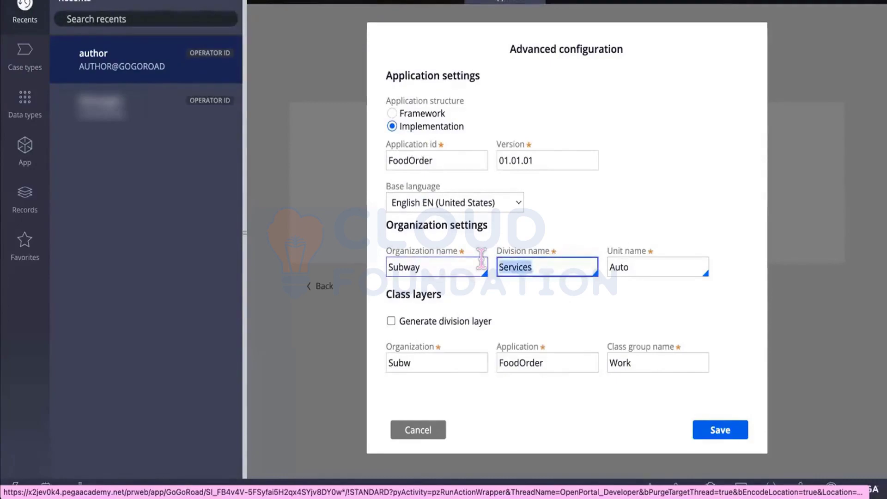
{"action": "type", "text": "Div"}
{"action": "left_click", "coordinate": [636, 266]}
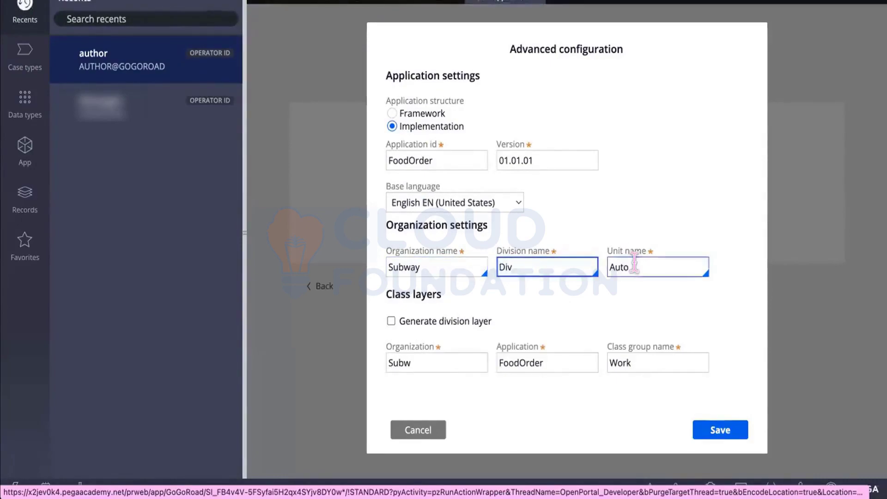
{"action": "key", "text": "ctrl+a"}
{"action": "key", "text": "BackSpace"}
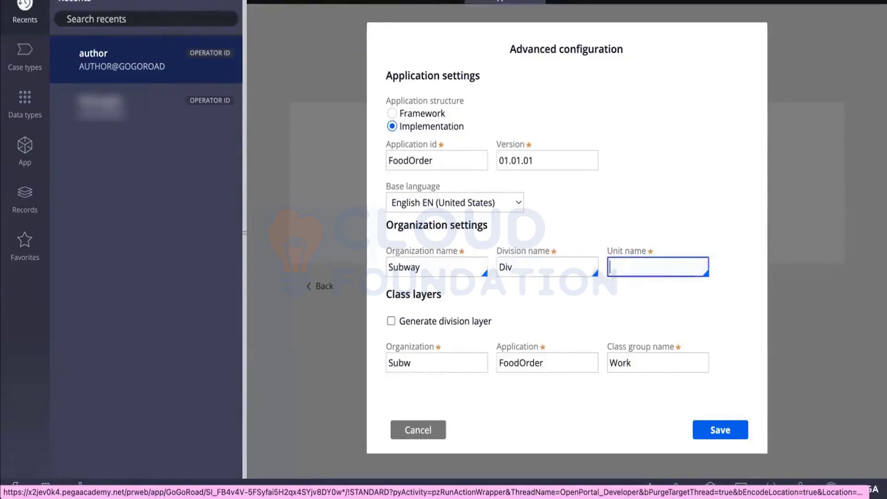
{"action": "type", "text": "Unit"}
{"action": "key", "text": "Tab"}
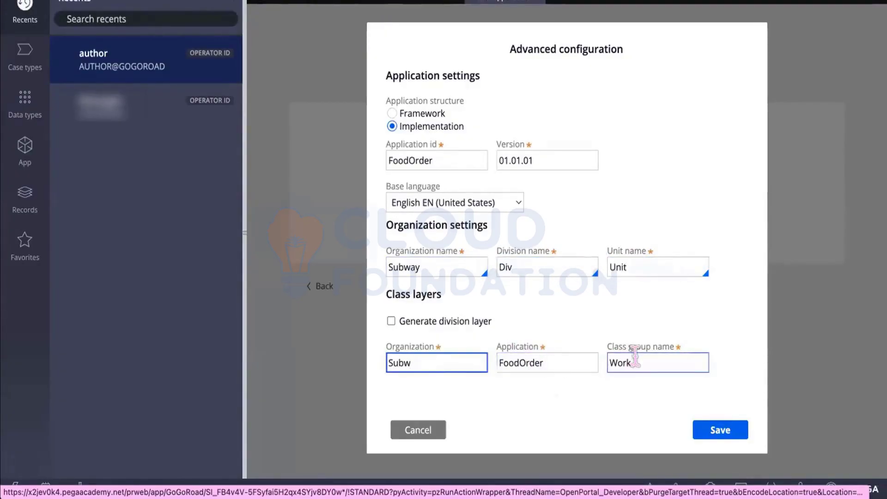
Step: Change the organization name to KFC, keeping the class group name Work
{"action": "left_click", "coordinate": [423, 266]}
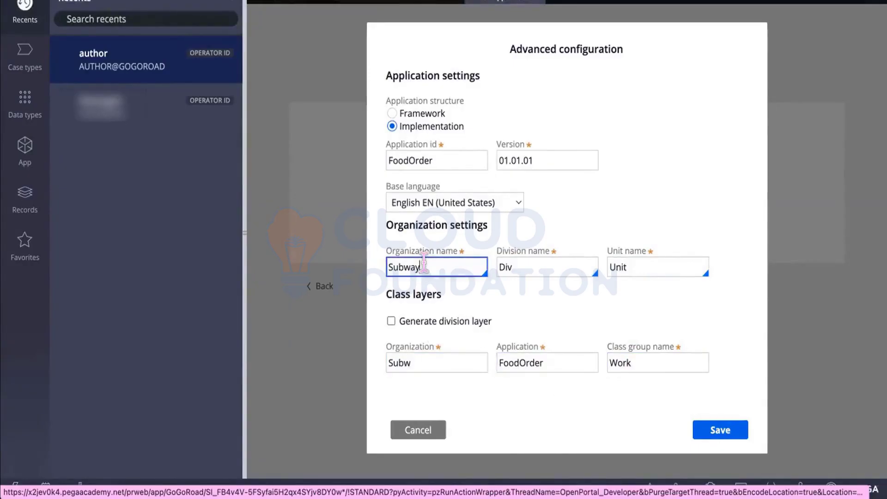
{"action": "key", "text": "BackSpace"}
{"action": "key", "text": "BackSpace"}
{"action": "key", "text": "BackSpace"}
{"action": "key", "text": "BackSpace"}
{"action": "key", "text": "BackSpace"}
{"action": "key", "text": "BackSpace"}
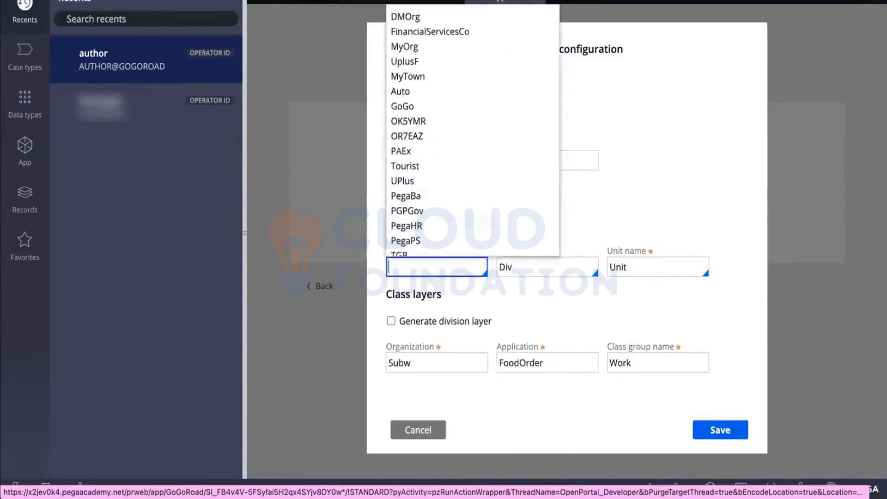
{"action": "type", "text": "KFC"}
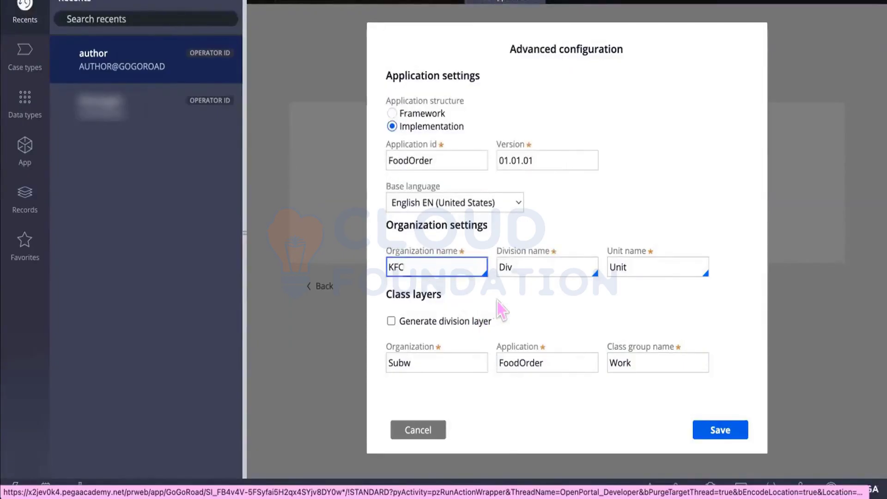
{"action": "left_click", "coordinate": [498, 301]}
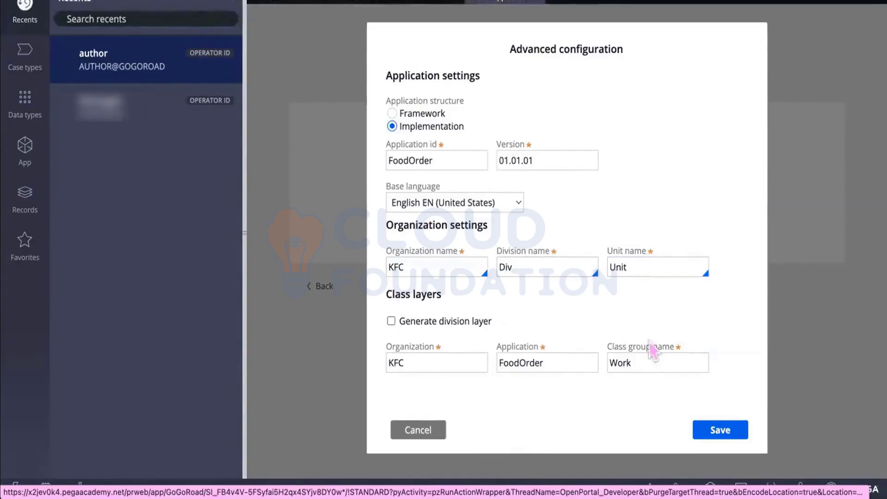
{"action": "left_click", "coordinate": [631, 358]}
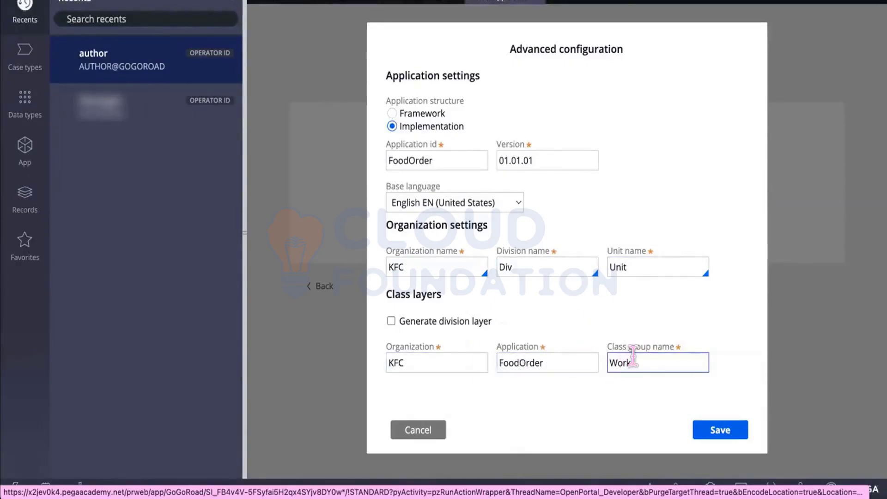
{"action": "left_click", "coordinate": [556, 392]}
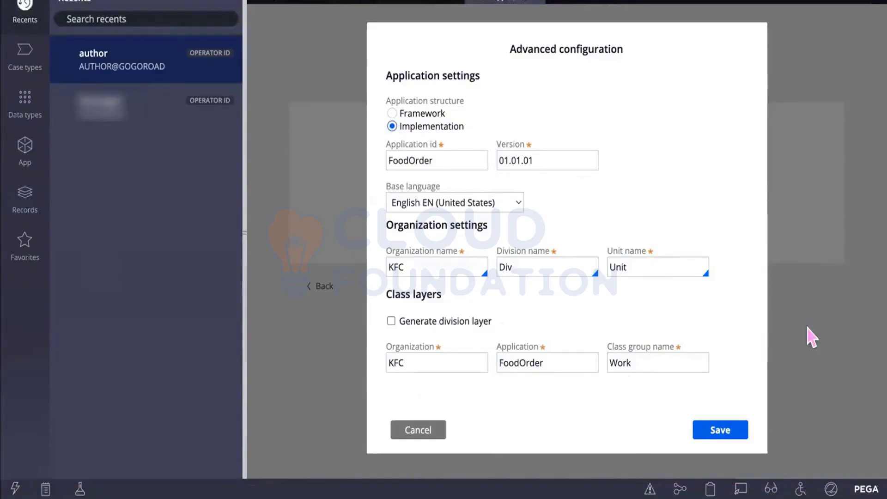
Step: Keep the class group name as Work and save the advanced configuration
{"action": "left_click", "coordinate": [660, 363]}
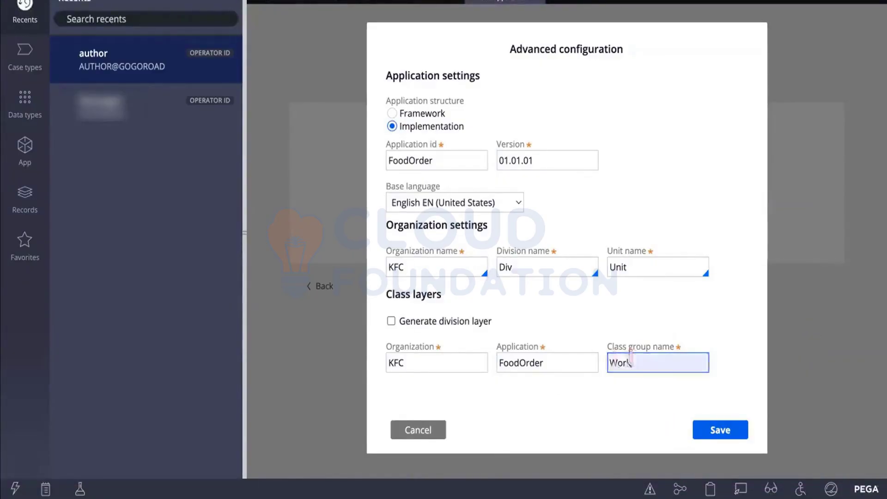
{"action": "left_click_drag", "start_coordinate": [633, 363], "coordinate": [605, 361]}
{"action": "left_click", "coordinate": [643, 415]}
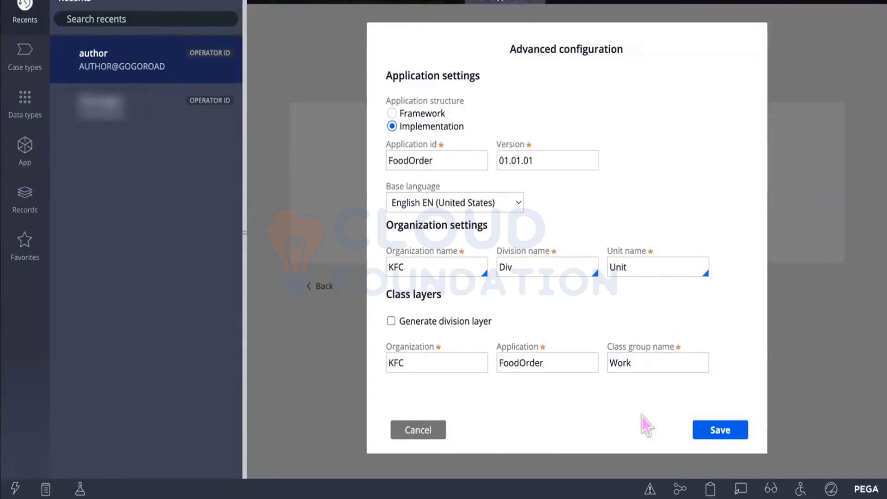
{"action": "left_click", "coordinate": [733, 429]}
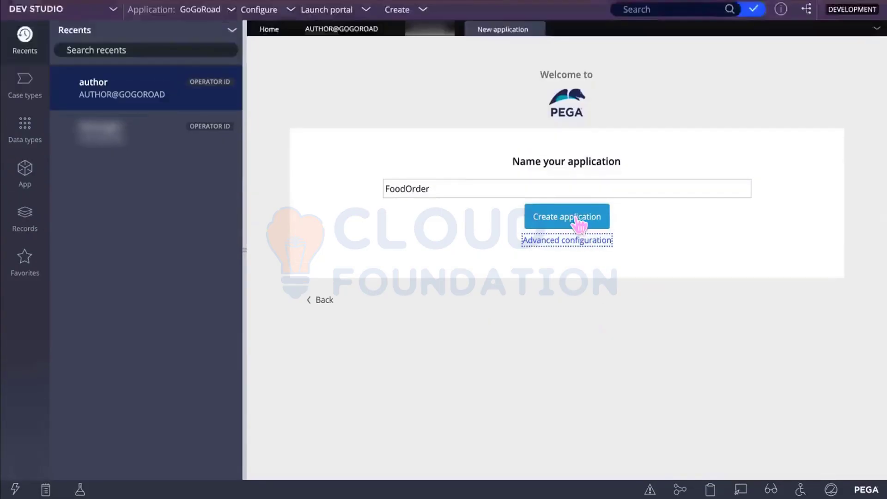
Step: Create the FoodOrder application from the Name your application page
{"action": "left_click", "coordinate": [579, 225]}
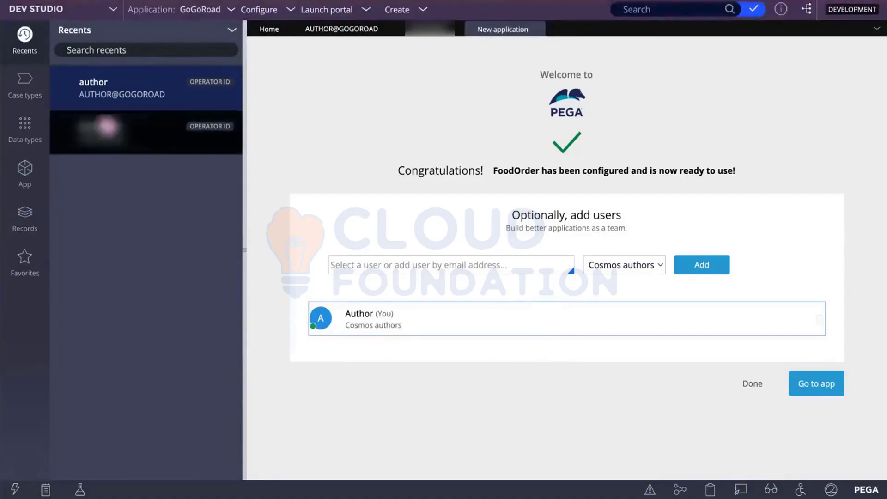
Step: Add a second user's e-mail from saved entries to FoodOrder, then finish adding users
{"action": "left_click", "coordinate": [505, 259]}
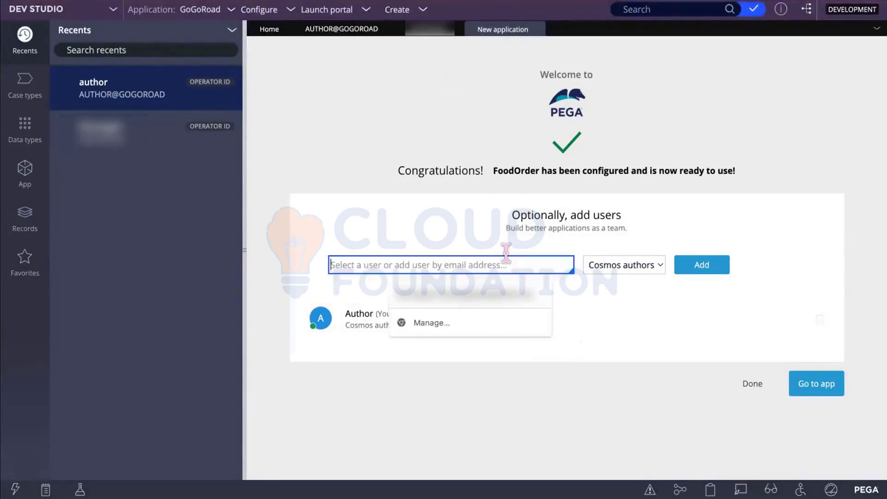
{"action": "left_click", "coordinate": [617, 318]}
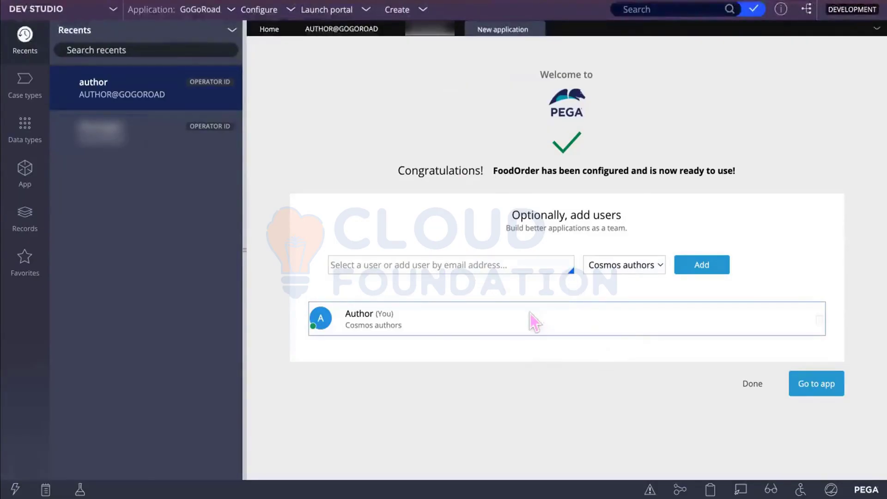
{"action": "left_click", "coordinate": [502, 264]}
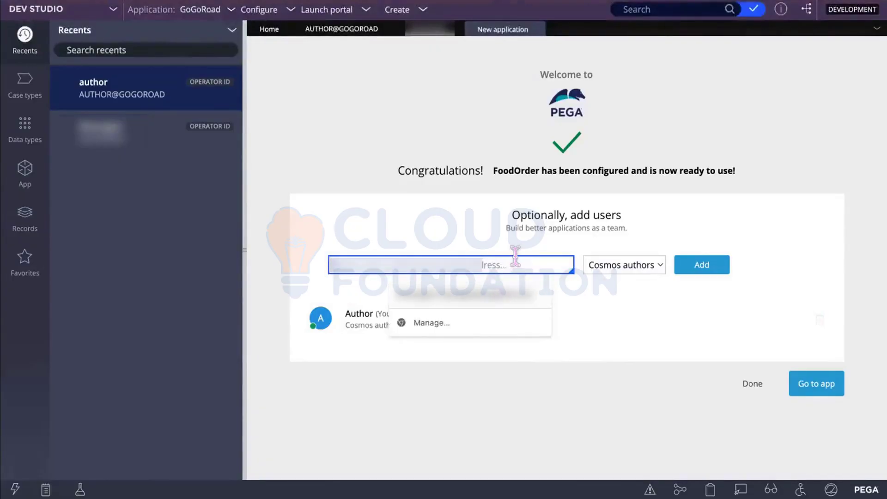
{"action": "left_click", "coordinate": [514, 308]}
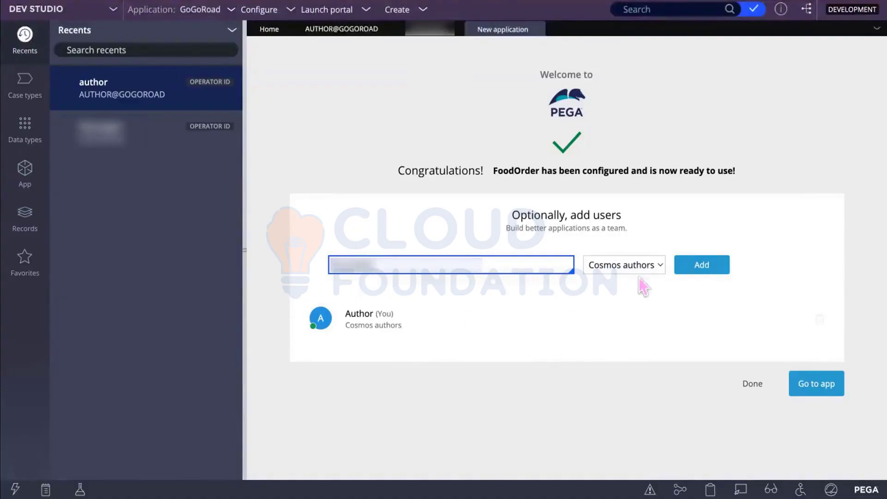
{"action": "left_click", "coordinate": [702, 267]}
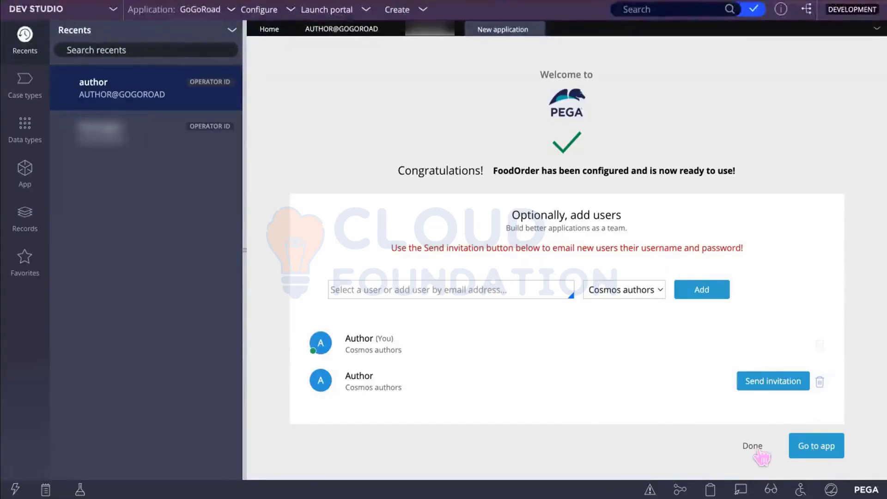
{"action": "left_click", "coordinate": [750, 445]}
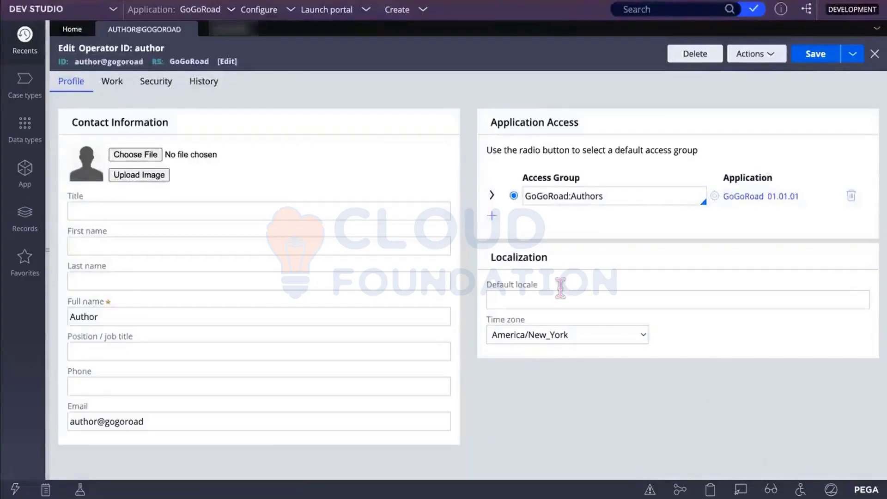
Step: Open the author operator's record, view its Security tab, and refresh the record
{"action": "left_click", "coordinate": [270, 241]}
{"action": "left_click", "coordinate": [24, 467]}
{"action": "left_click", "coordinate": [238, 30]}
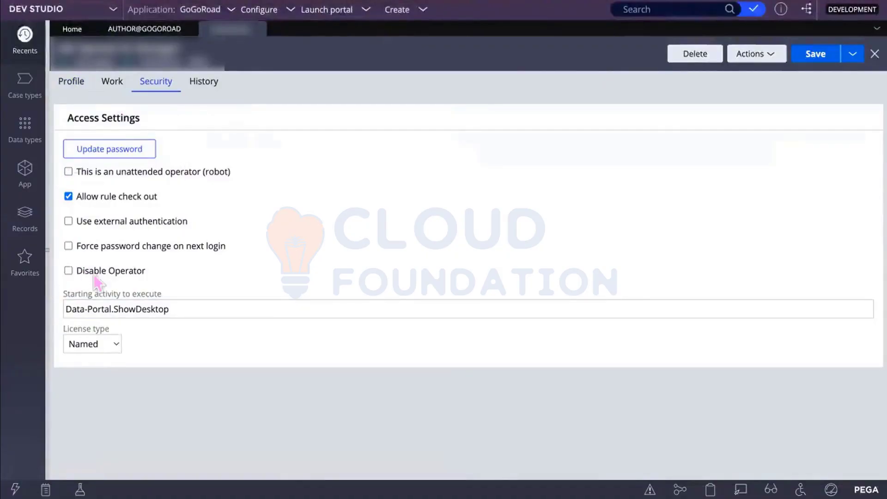
{"action": "left_click", "coordinate": [769, 54]}
{"action": "left_click", "coordinate": [739, 73]}
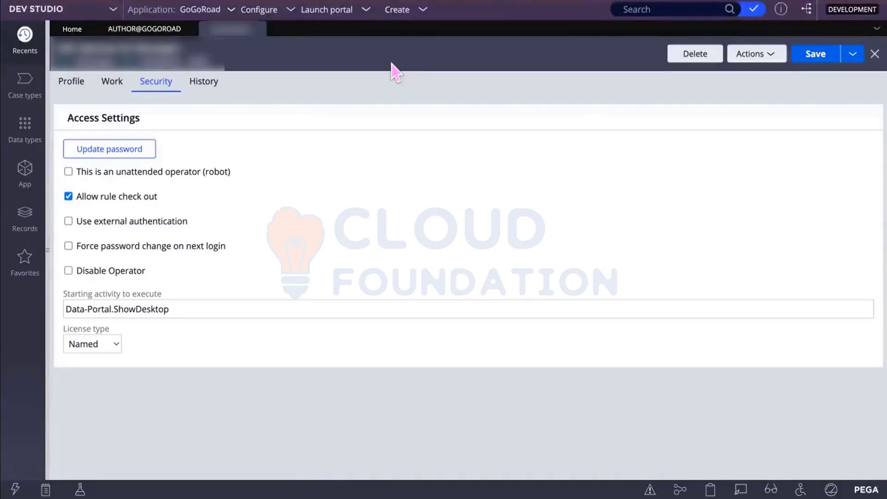
Step: On the Profile tab, make FoodOrder:Authors the default access group instead of GoGoRoad:Authors
{"action": "left_click", "coordinate": [67, 82]}
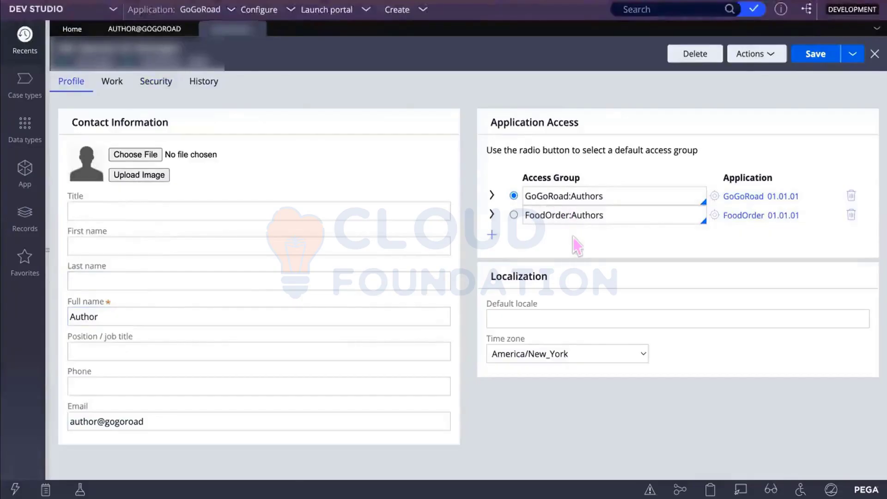
{"action": "left_click_drag", "start_coordinate": [605, 215], "coordinate": [531, 214]}
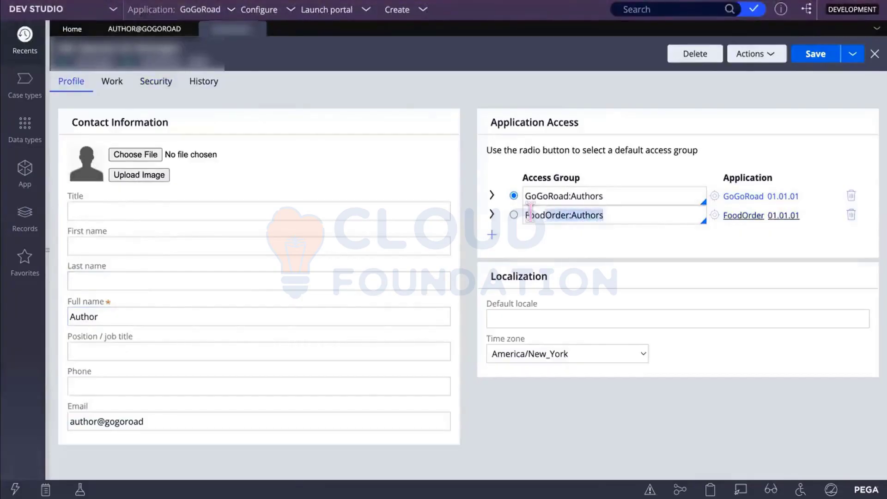
{"action": "left_click", "coordinate": [567, 236]}
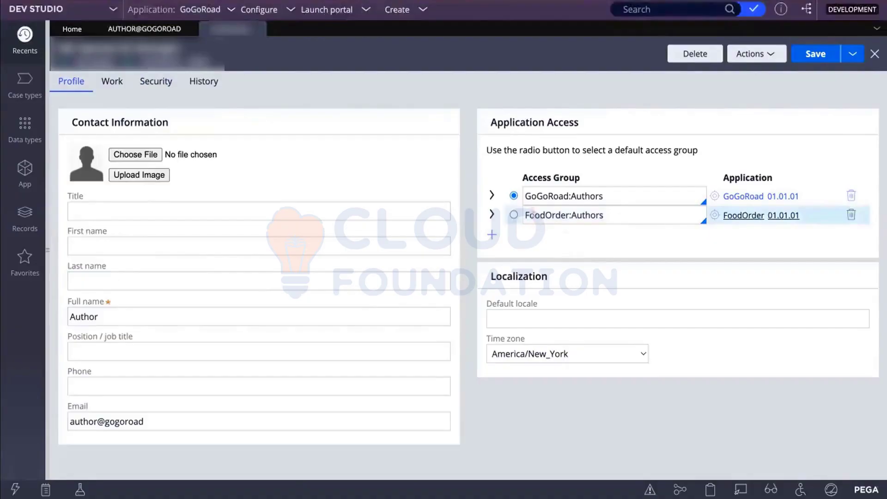
{"action": "left_click", "coordinate": [514, 215]}
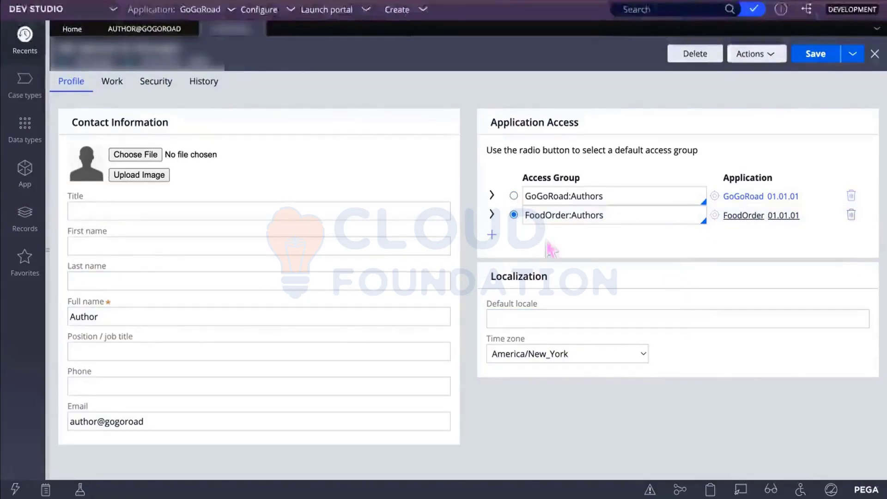
Step: Add a trial FoodOrder access group row, delete it again, and save the operator record
{"action": "left_click", "coordinate": [492, 234]}
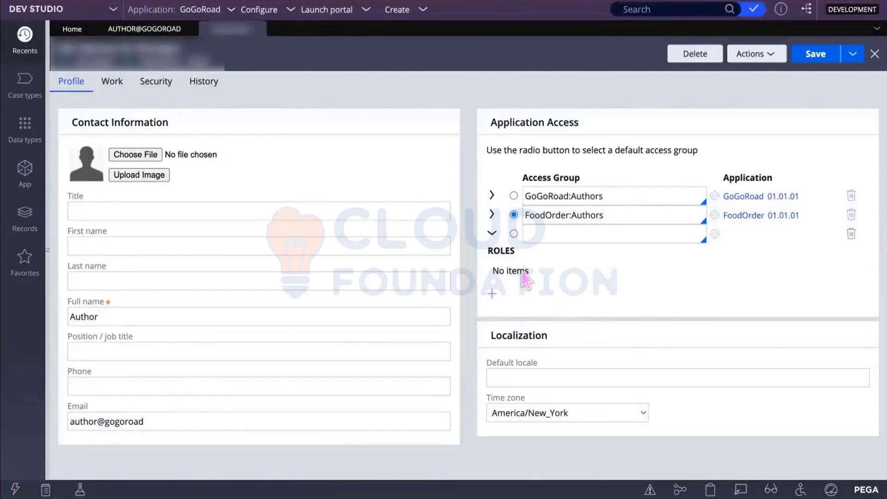
{"action": "left_click", "coordinate": [549, 234]}
{"action": "type", "text": "Food"}
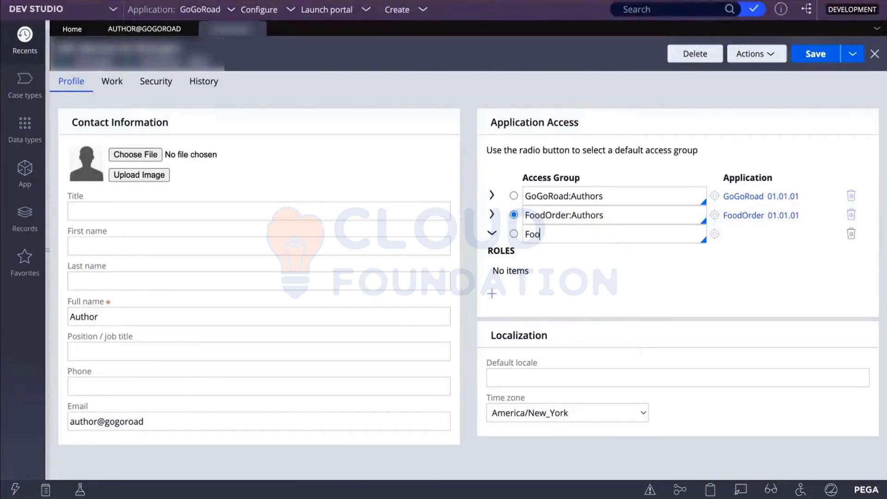
{"action": "type", "text": "Order"}
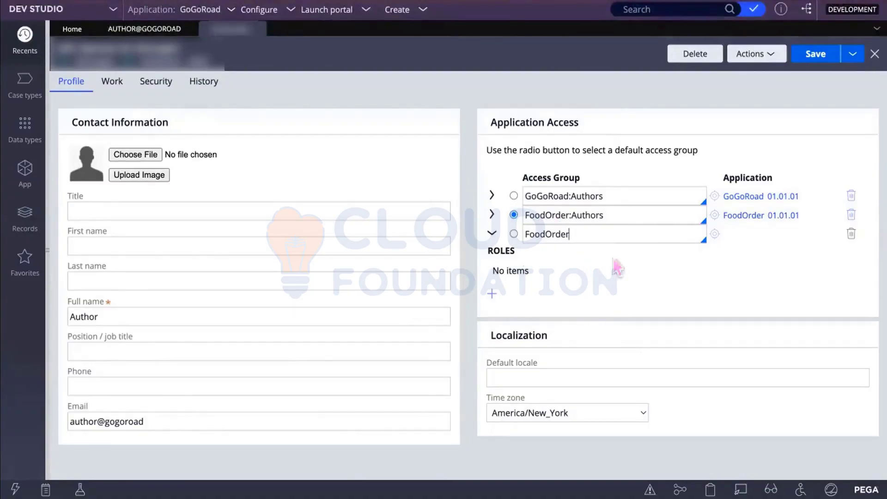
{"action": "key", "text": "Down"}
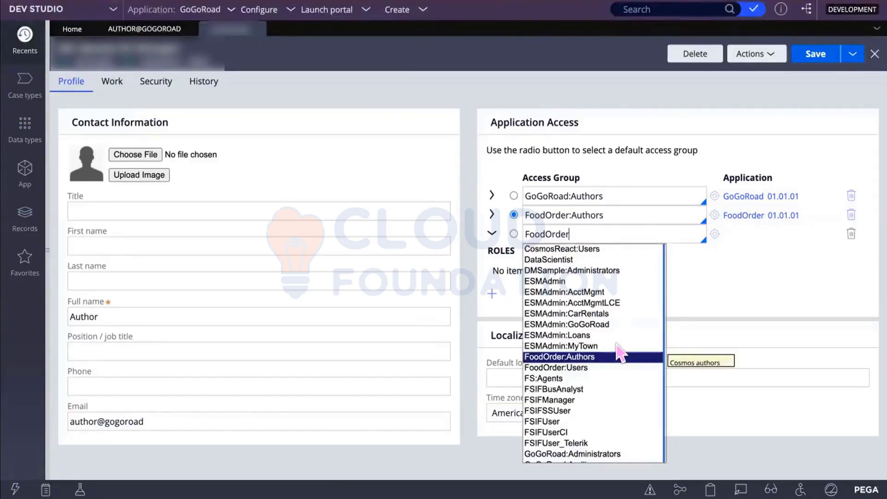
{"action": "left_click", "coordinate": [739, 262]}
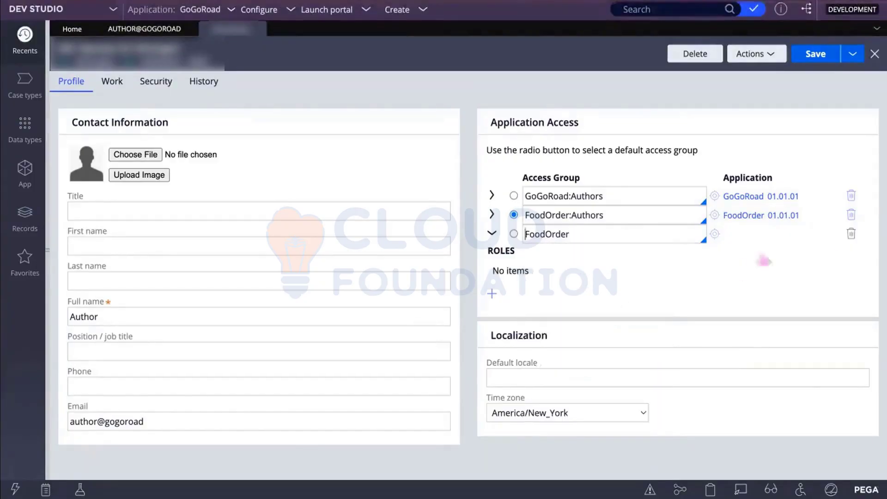
{"action": "left_click", "coordinate": [851, 233]}
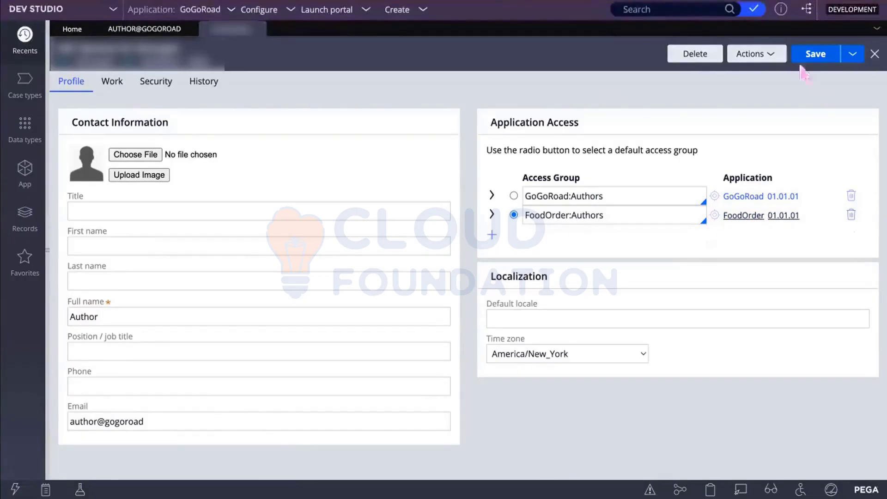
{"action": "left_click", "coordinate": [818, 54]}
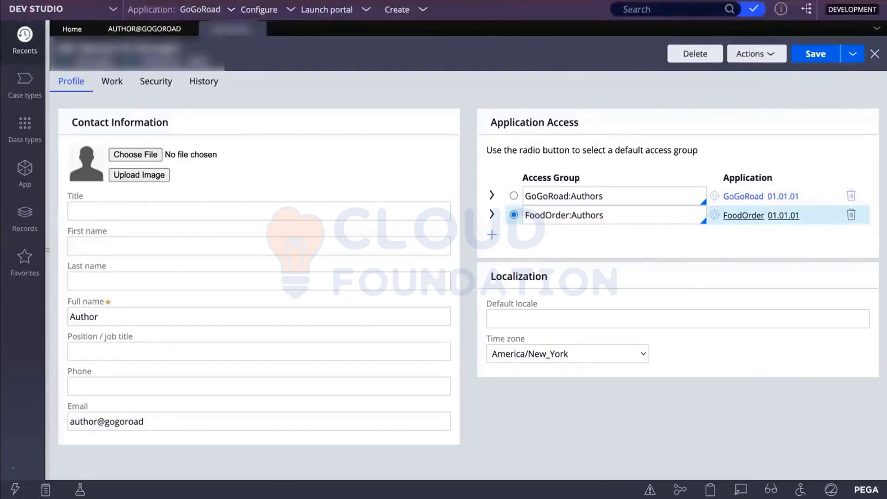
Step: Log the author off and sign in with the manager's user name and password
{"action": "left_click", "coordinate": [25, 465]}
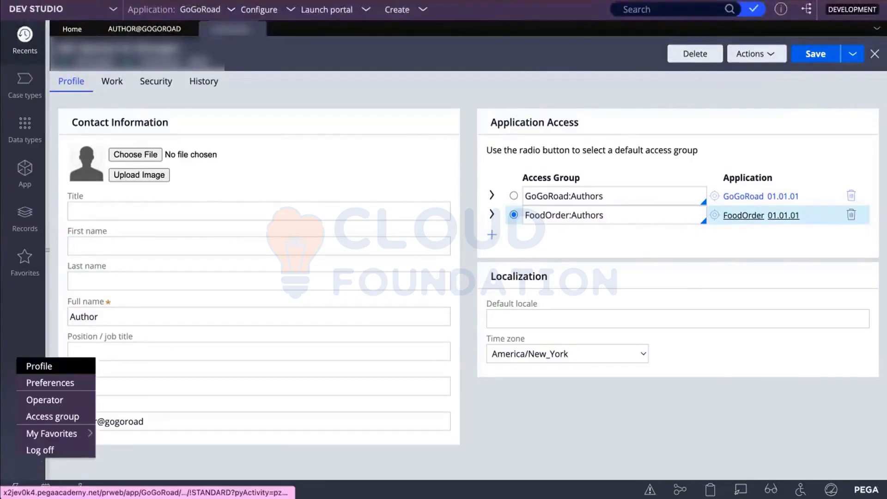
{"action": "left_click", "coordinate": [41, 450]}
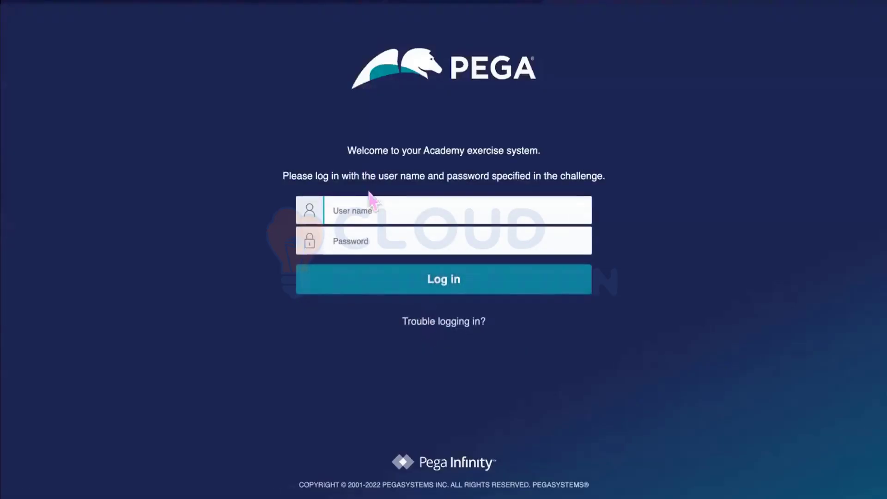
{"action": "left_click", "coordinate": [364, 197]}
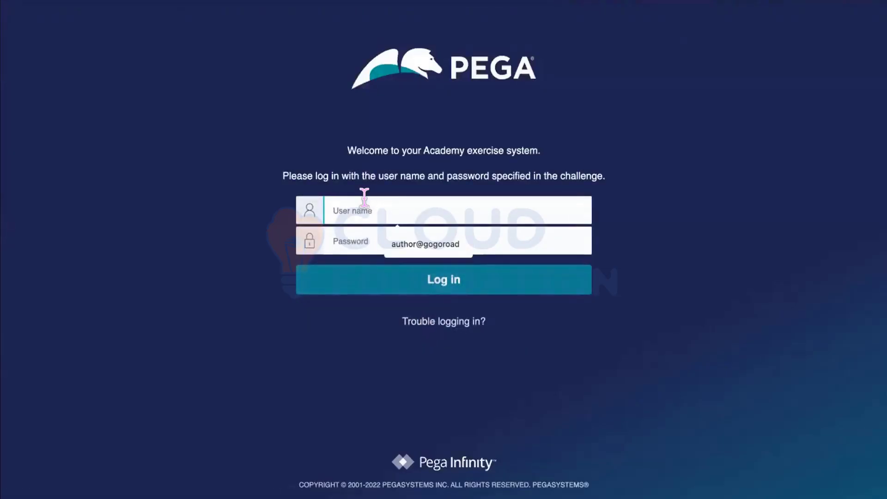
{"action": "type", "text": "ma"}
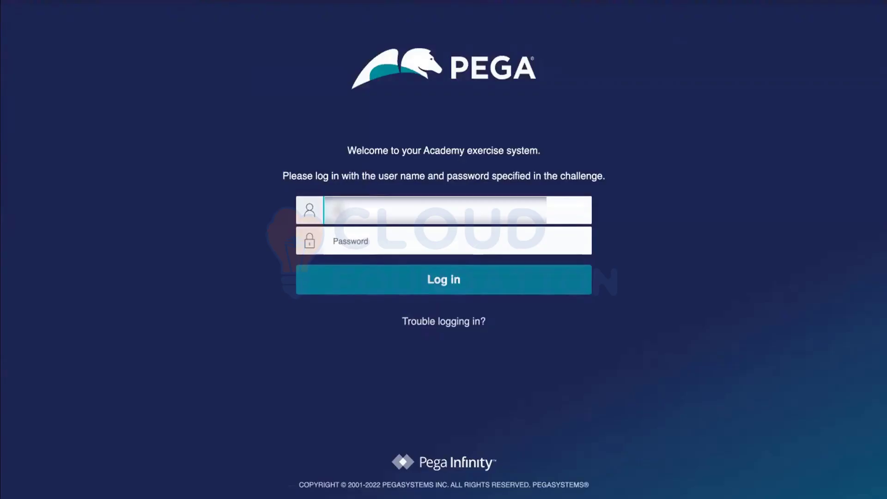
{"action": "type", "text": "nager@g"}
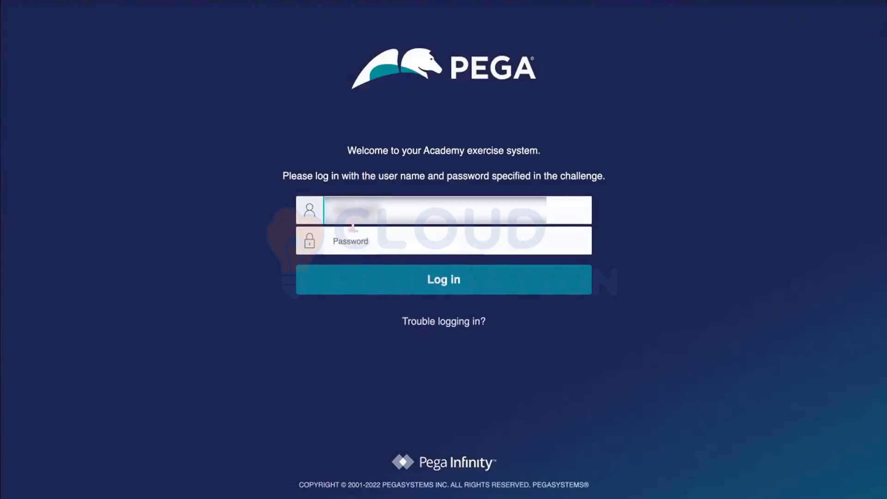
{"action": "left_click", "coordinate": [353, 231]}
{"action": "type", "text": "peg"}
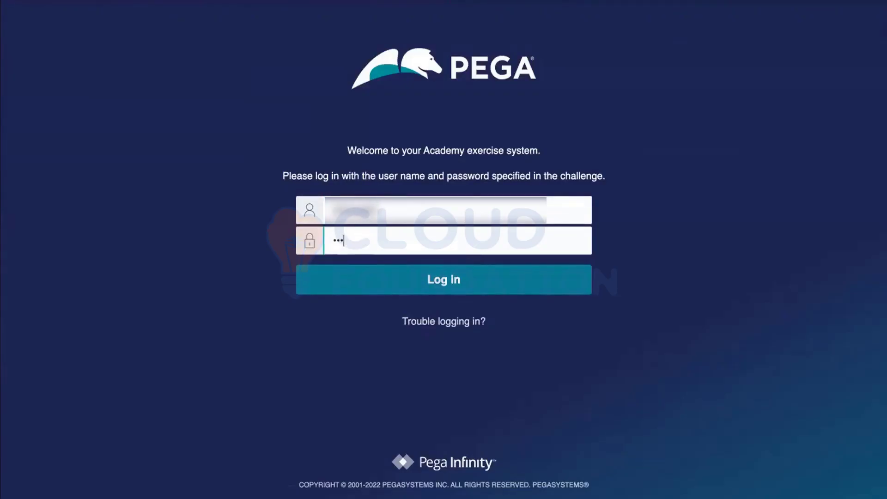
{"action": "type", "text": "a1"}
{"action": "type", "text": "••"}
{"action": "key", "text": "Return"}
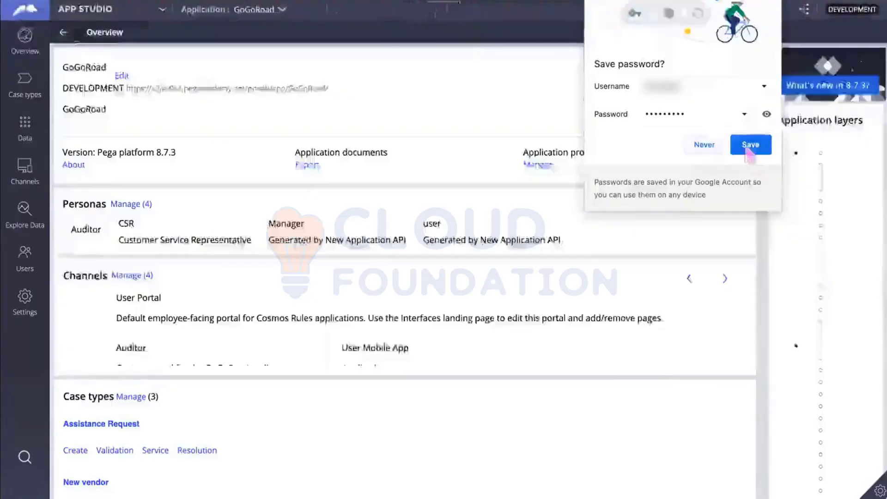
Step: Let the browser save the password, enter Dev Studio, and switch the application to FoodOrder
{"action": "left_click", "coordinate": [746, 149]}
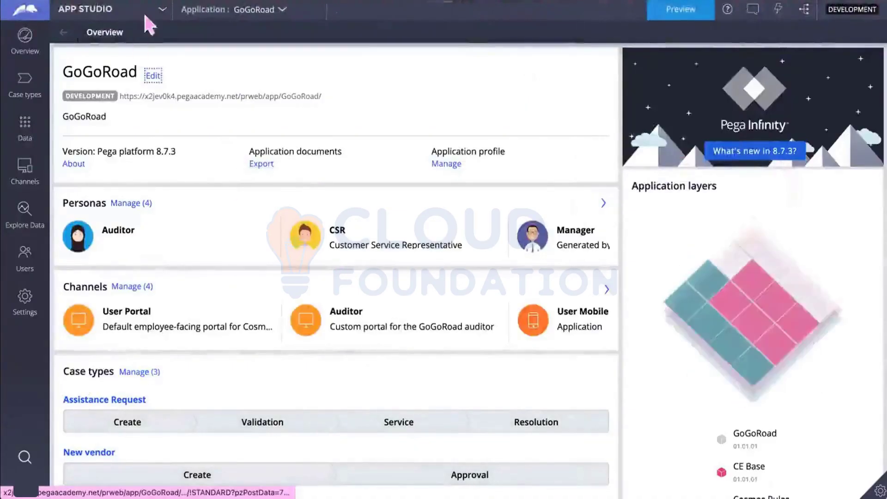
{"action": "left_click", "coordinate": [159, 10]}
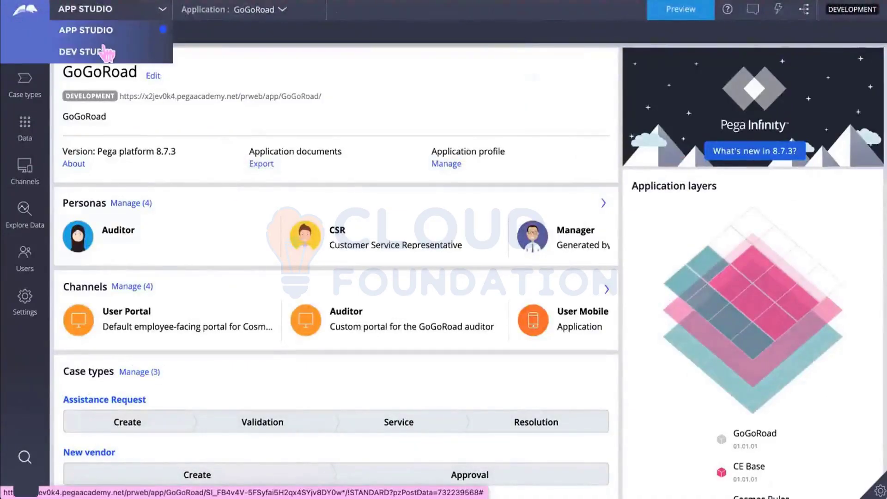
{"action": "left_click", "coordinate": [87, 50]}
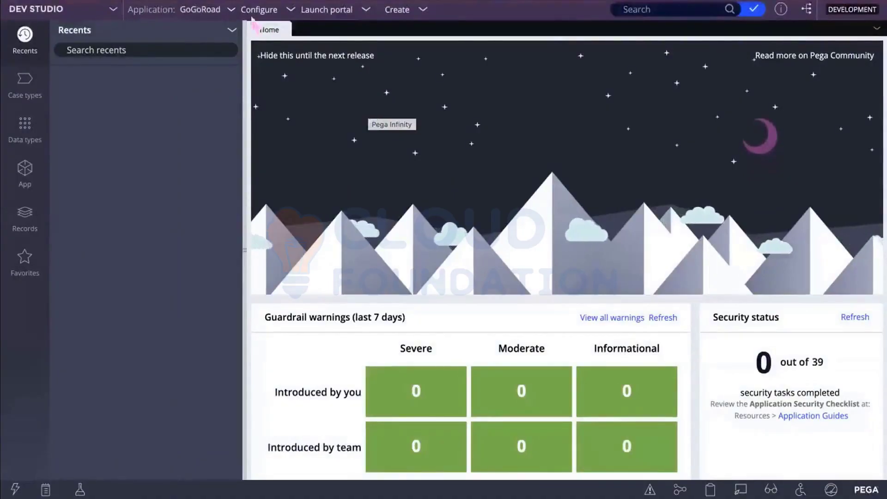
{"action": "left_click", "coordinate": [228, 10]}
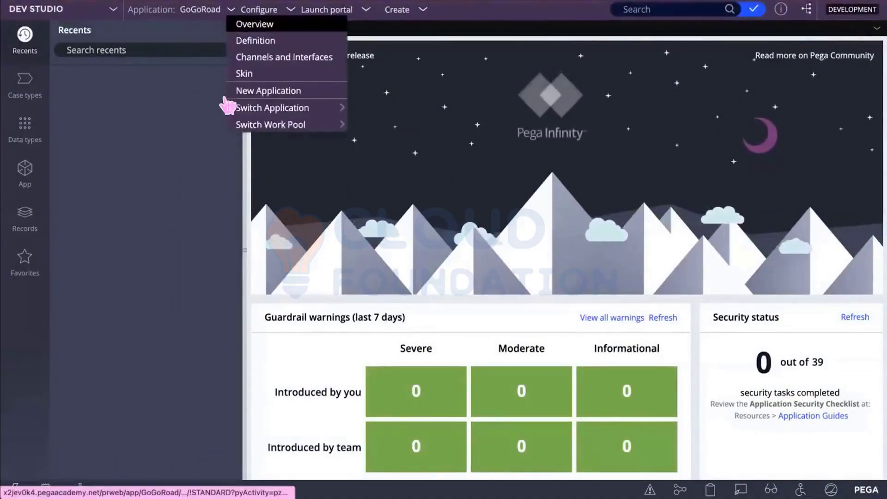
{"action": "mouse_move", "coordinate": [228, 110]}
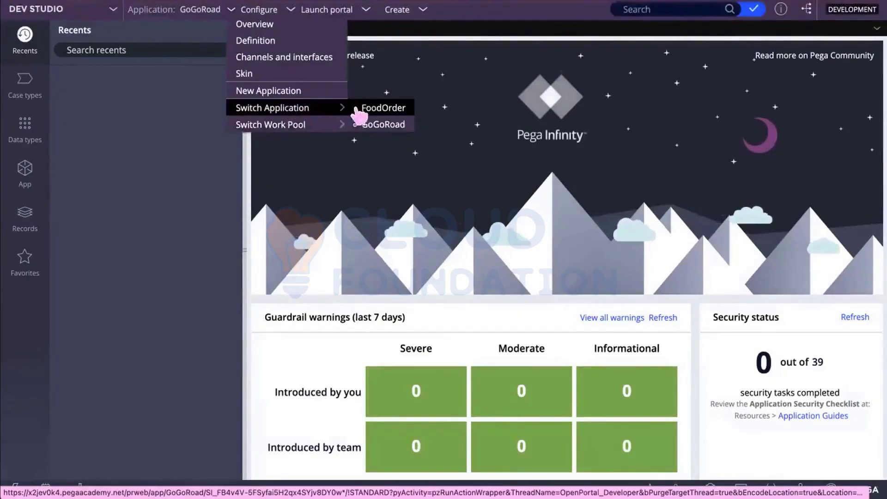
{"action": "left_click", "coordinate": [377, 109]}
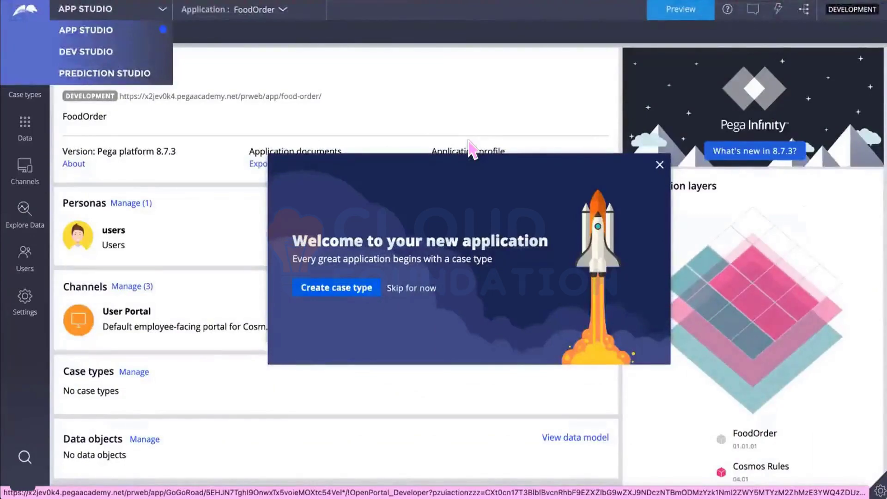
Step: Dismiss the welcome prompt and reopen FoodOrder in Dev Studio
{"action": "left_click", "coordinate": [660, 165]}
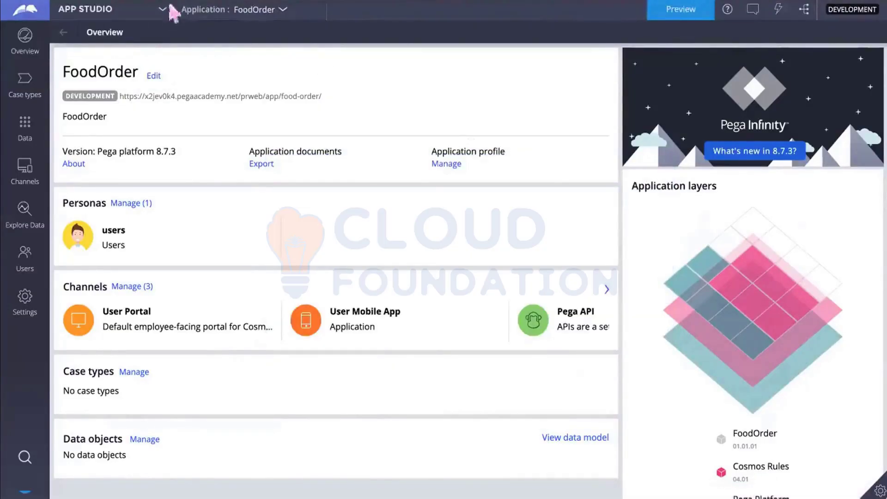
{"action": "left_click", "coordinate": [144, 10]}
{"action": "left_click", "coordinate": [98, 52]}
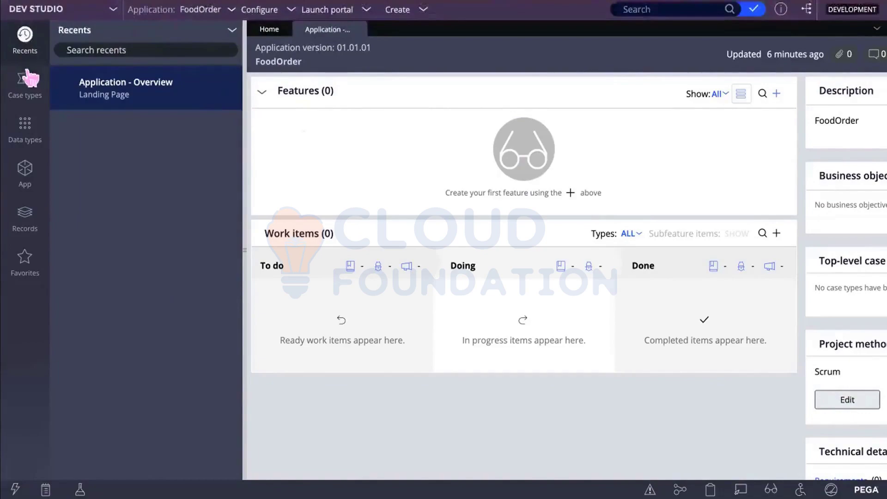
Step: Browse App Explorer classes and list the instances of KFC-FoodOrder-Work
{"action": "left_click", "coordinate": [26, 172]}
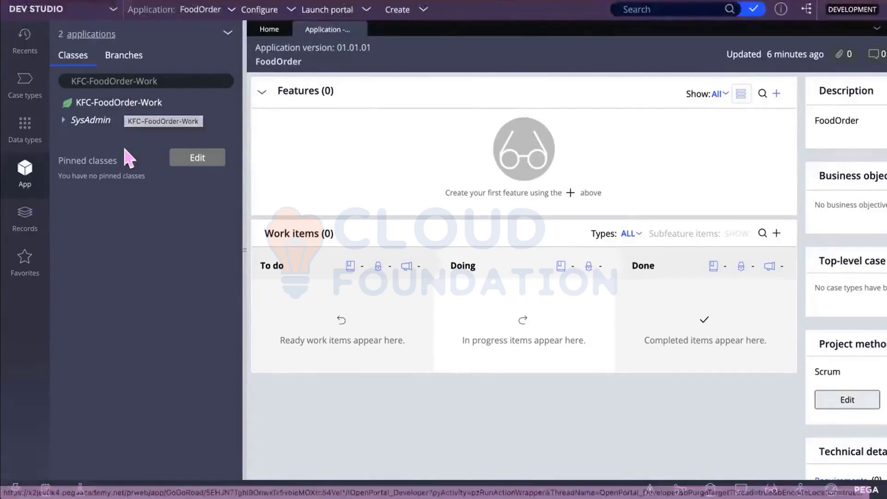
{"action": "left_click", "coordinate": [130, 102]}
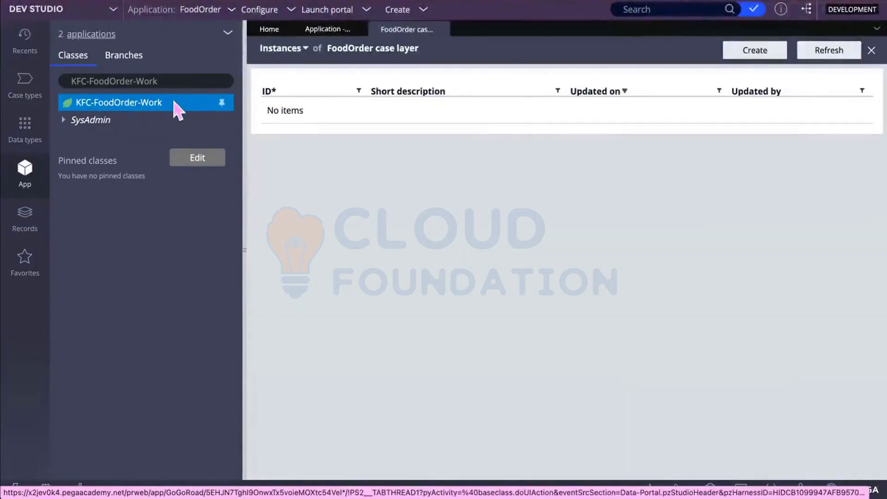
{"action": "left_click", "coordinate": [175, 103]}
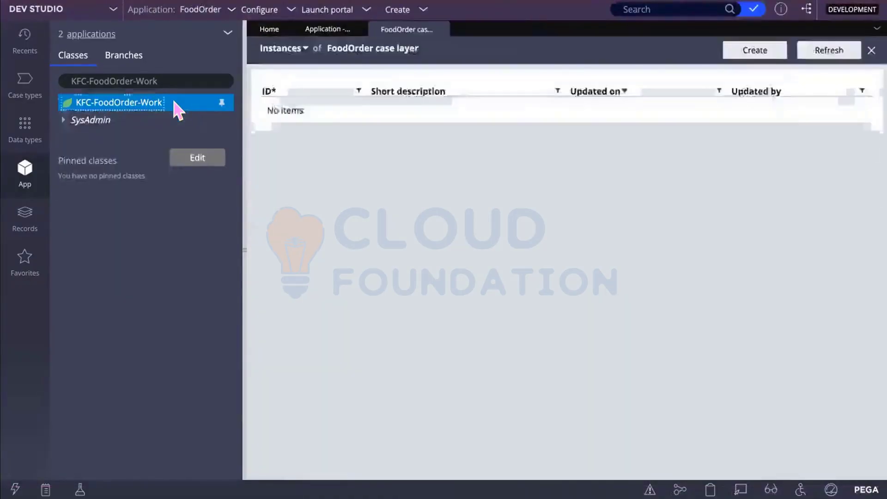
Step: Test KFC-FoodOrder-Work's database connection, confirming mapping to table pegadata.pc_KFC_FoodOrder_Work
{"action": "right_click", "coordinate": [174, 103]}
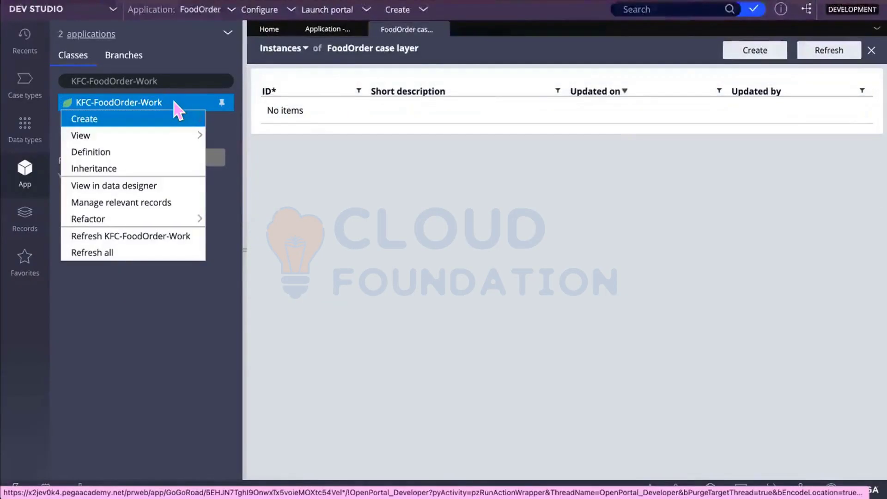
{"action": "left_click", "coordinate": [134, 153]}
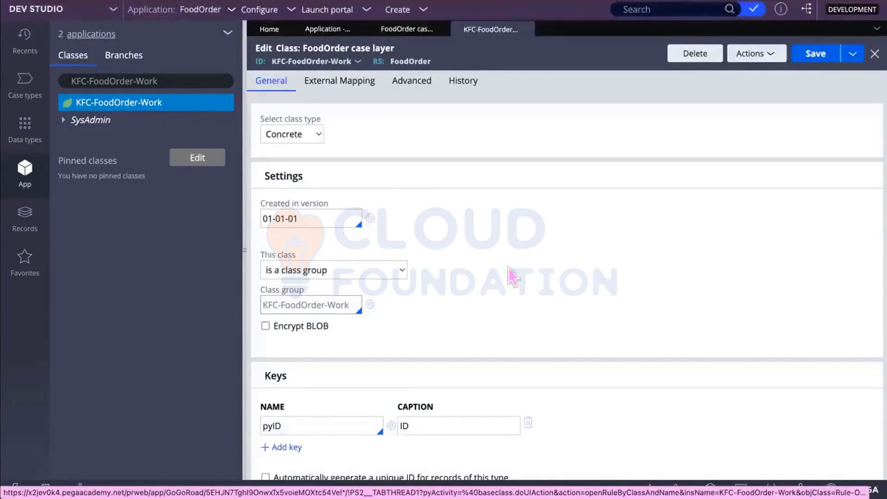
{"action": "scroll", "coordinate": [512, 276], "scroll_direction": "down", "scroll_amount": 4}
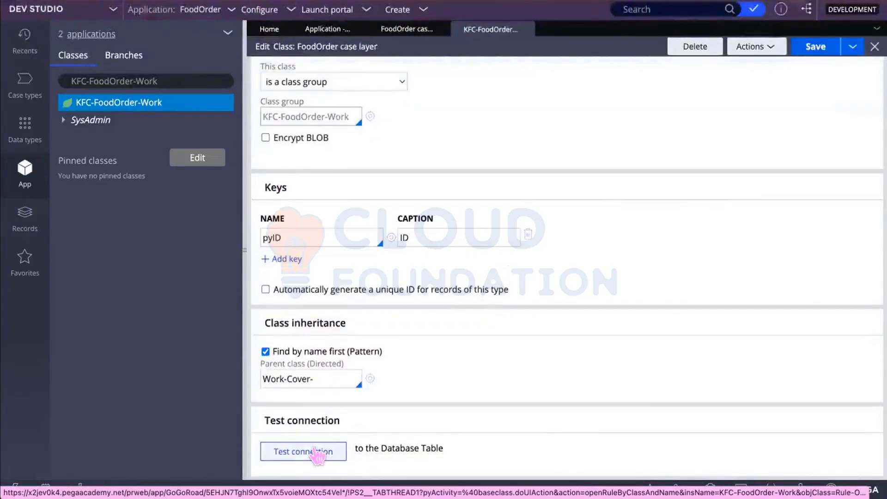
{"action": "left_click", "coordinate": [317, 452]}
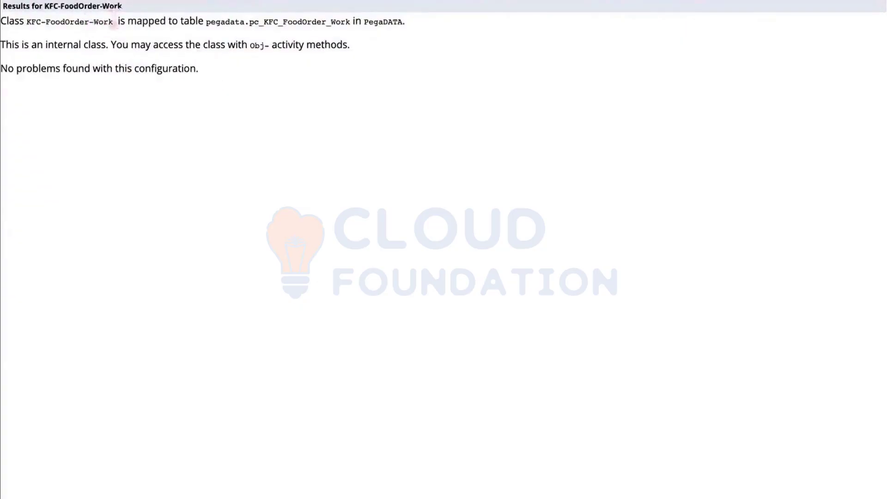
Step: Highlight the mapped table name pegadata.pc_KFC_FoodOrder_Work in the connection-test results
{"action": "left_click_drag", "start_coordinate": [116, 18], "coordinate": [89, 17]}
{"action": "left_click_drag", "start_coordinate": [314, 20], "coordinate": [197, 20]}
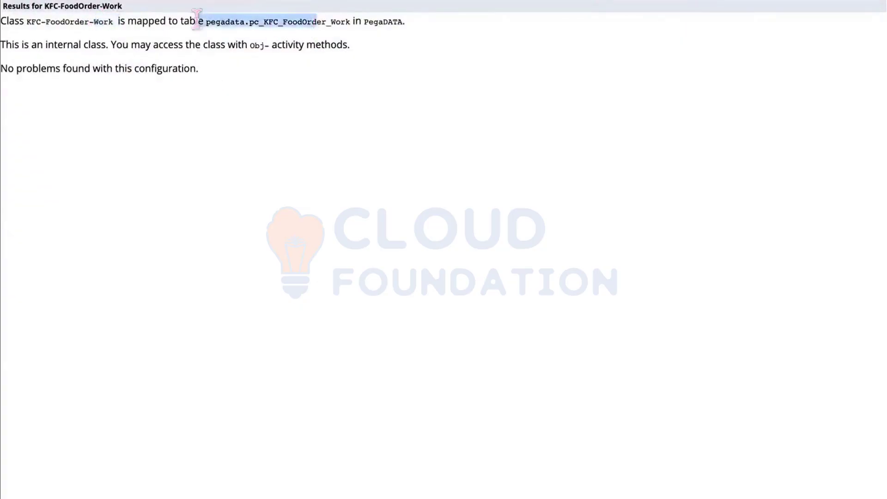
{"action": "left_click", "coordinate": [307, 43]}
{"action": "left_click_drag", "start_coordinate": [329, 20], "coordinate": [215, 21]}
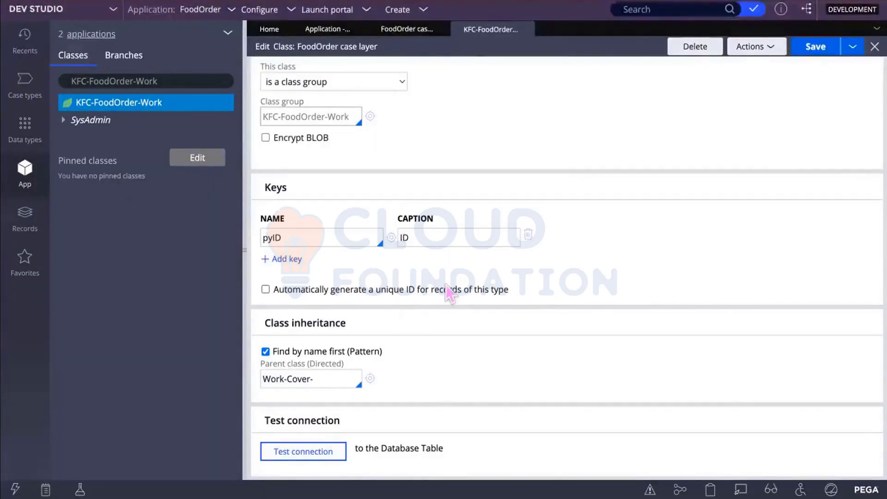
{"action": "mouse_move", "coordinate": [446, 285]}
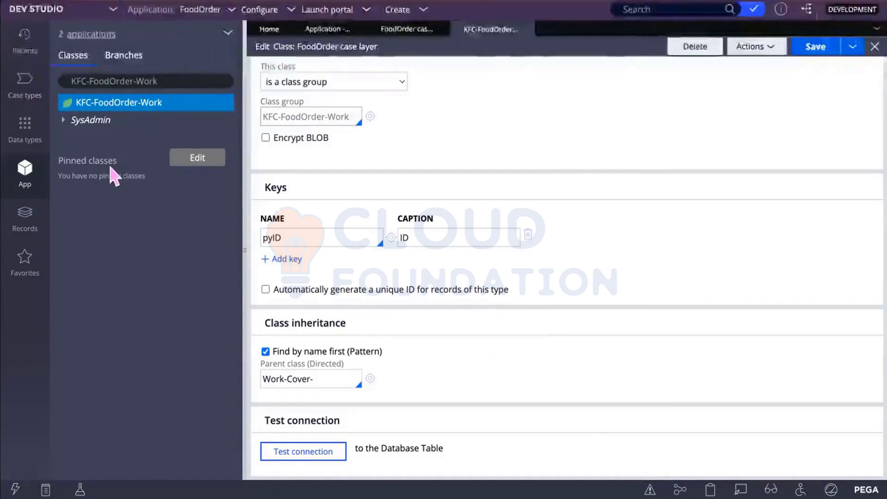
Step: Scroll the class form back up and show the FoodOrder application's case types list
{"action": "scroll", "coordinate": [313, 280], "scroll_direction": "up", "scroll_amount": 2}
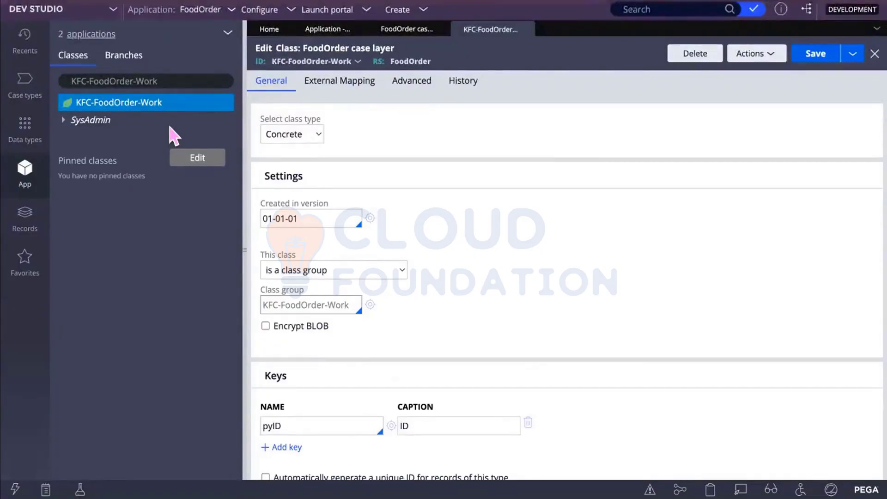
{"action": "left_click", "coordinate": [24, 81]}
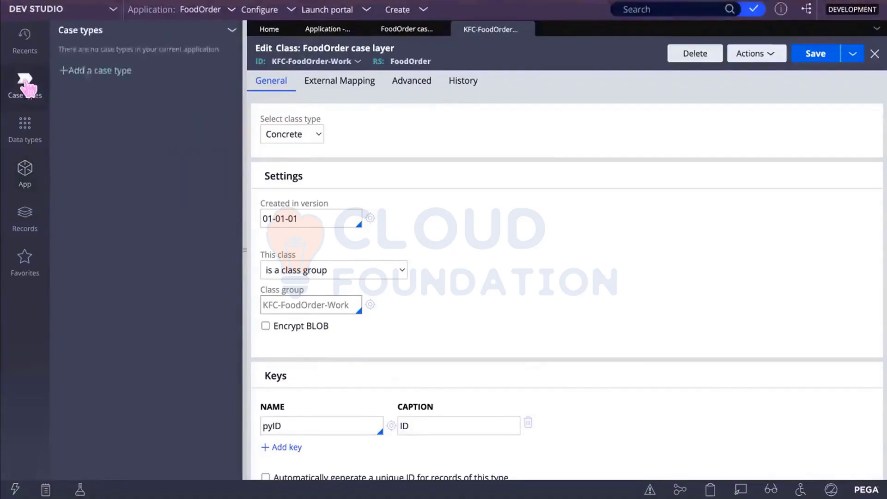
Step: Start a new case type, replacing the draft name 'onlineorde' with 'neworder'
{"action": "left_click", "coordinate": [66, 71]}
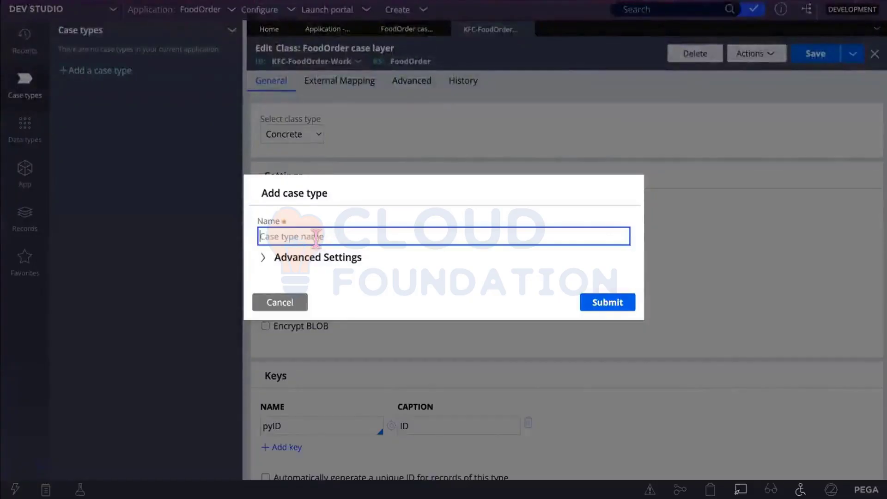
{"action": "type", "text": "online"}
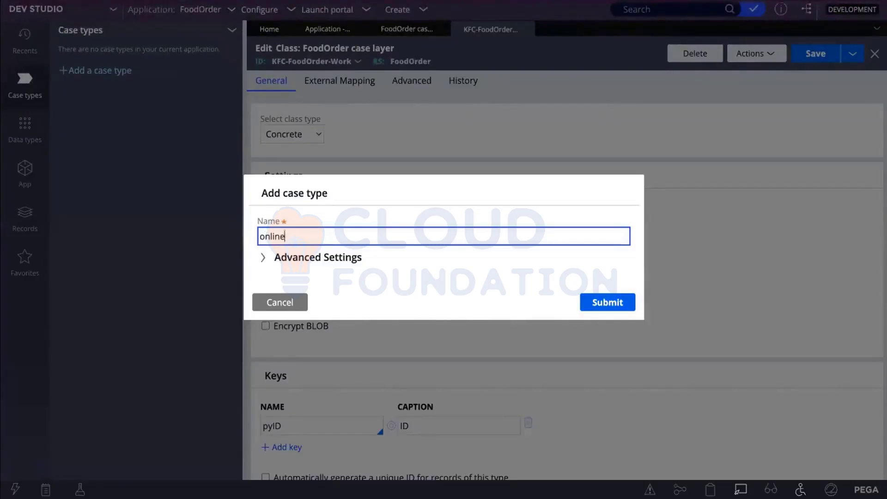
{"action": "type", "text": "orde"}
{"action": "key", "text": "BackSpace"}
{"action": "key", "text": "BackSpace"}
{"action": "key", "text": "BackSpace"}
{"action": "key", "text": "BackSpace"}
Step: Capitalize the case type name so it reads 'NewOrder'
{"action": "key", "text": "BackSpace"}
{"action": "key", "text": "BackSpace"}
{"action": "key", "text": "BackSpace"}
{"action": "key", "text": "BackSpace"}
{"action": "key", "text": "BackSpace"}
{"action": "key", "text": "BackSpace"}
{"action": "type", "text": "neworder"}
{"action": "left_click", "coordinate": [269, 236]}
{"action": "key", "text": "Left"}
{"action": "key", "text": "Left"}
{"action": "left_click", "coordinate": [262, 236]}
{"action": "key", "text": "BackSpace"}
{"action": "type", "text": "N"}
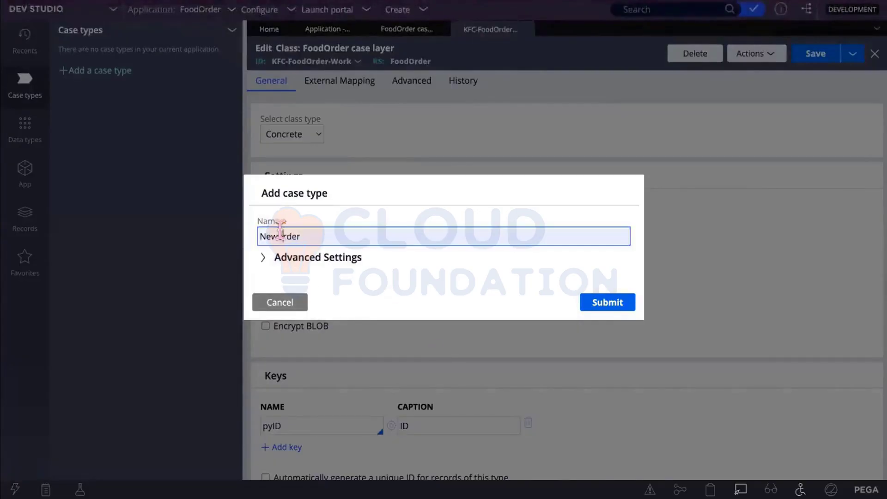
{"action": "left_click", "coordinate": [281, 236]}
{"action": "key", "text": "BackSpace"}
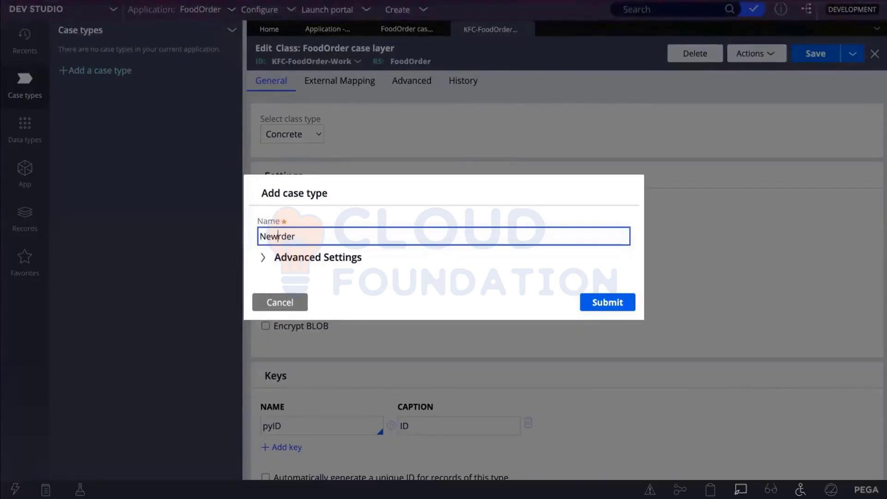
{"action": "type", "text": "O"}
Step: Submit the Add case type form to create the NewOrder case type
{"action": "left_click", "coordinate": [601, 305]}
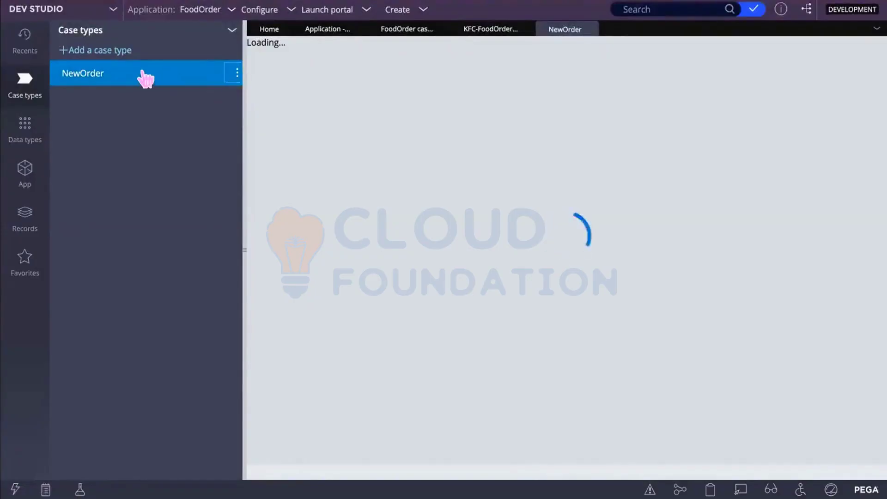
Step: Open the NewOrder case type's underlying pyDefault rule from the Actions menu
{"action": "right_click", "coordinate": [133, 79]}
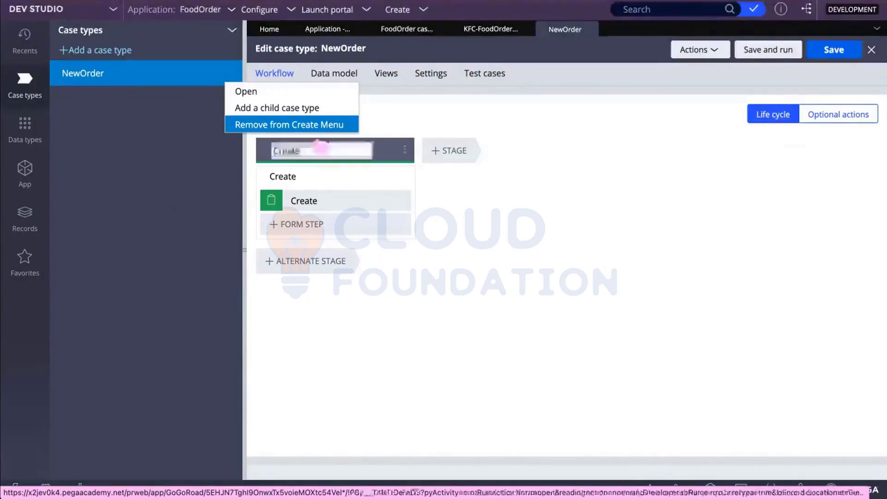
{"action": "left_click", "coordinate": [449, 110]}
{"action": "left_click", "coordinate": [304, 157]}
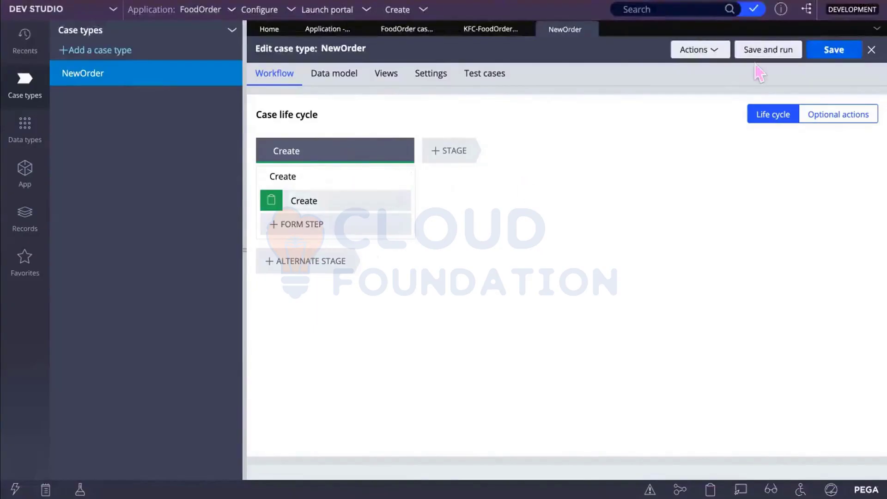
{"action": "left_click", "coordinate": [717, 51]}
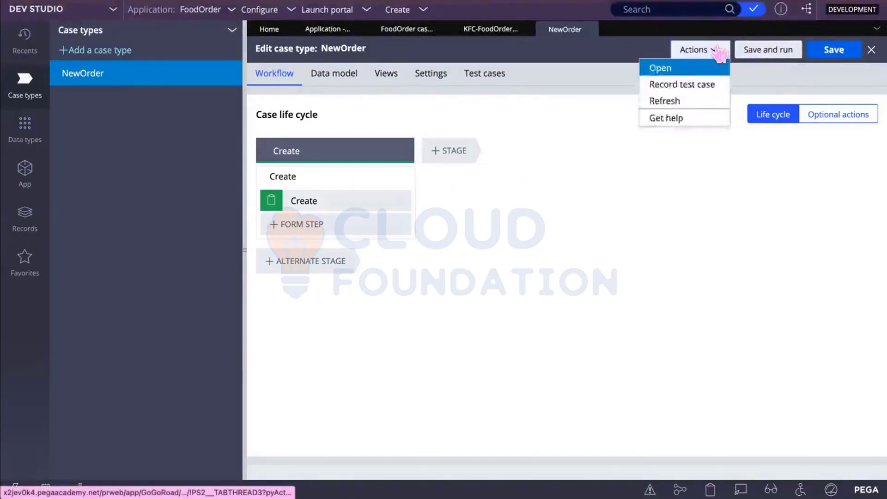
{"action": "left_click", "coordinate": [674, 68]}
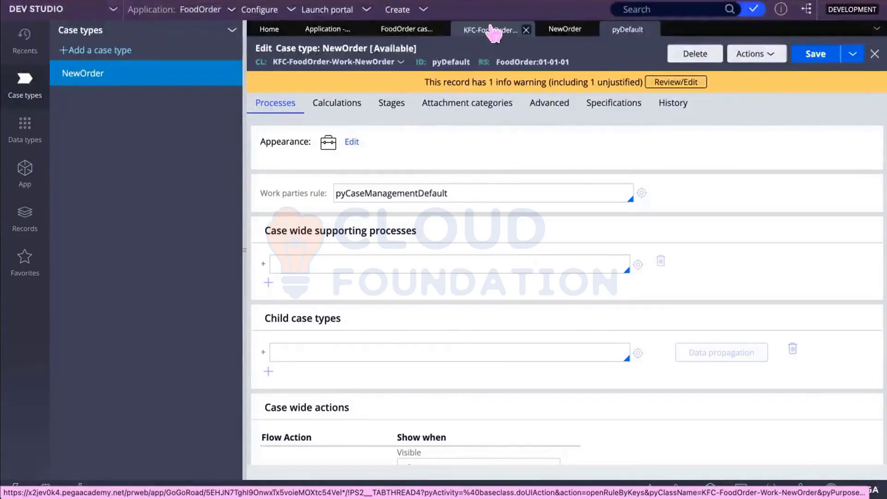
Step: Open the FoodOrder:01-01-01 ruleset from the rule header link
{"action": "left_click", "coordinate": [525, 61]}
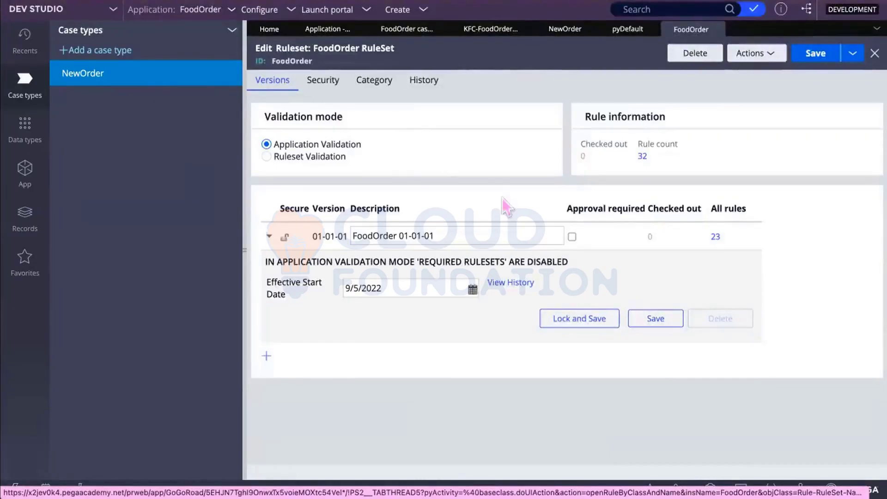
Step: Enable 'Use check-out?' on the FoodOrder ruleset's Security tab, save it, and close it
{"action": "left_click", "coordinate": [325, 79]}
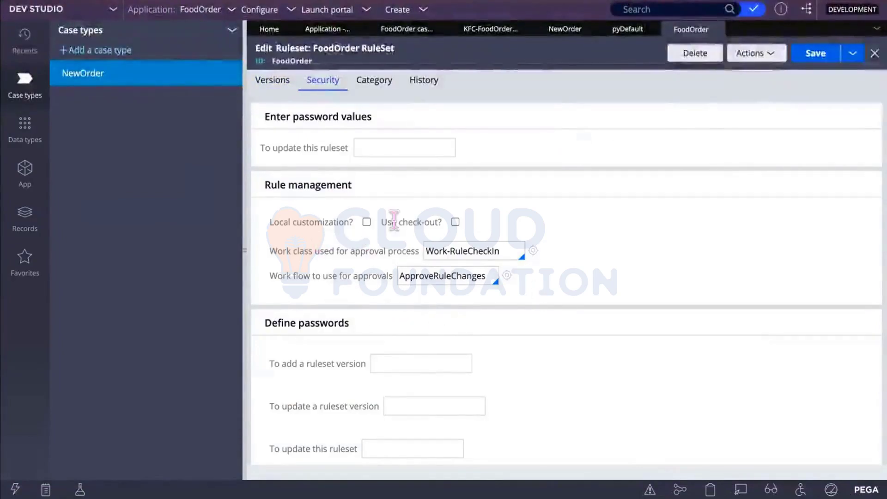
{"action": "left_click", "coordinate": [455, 222]}
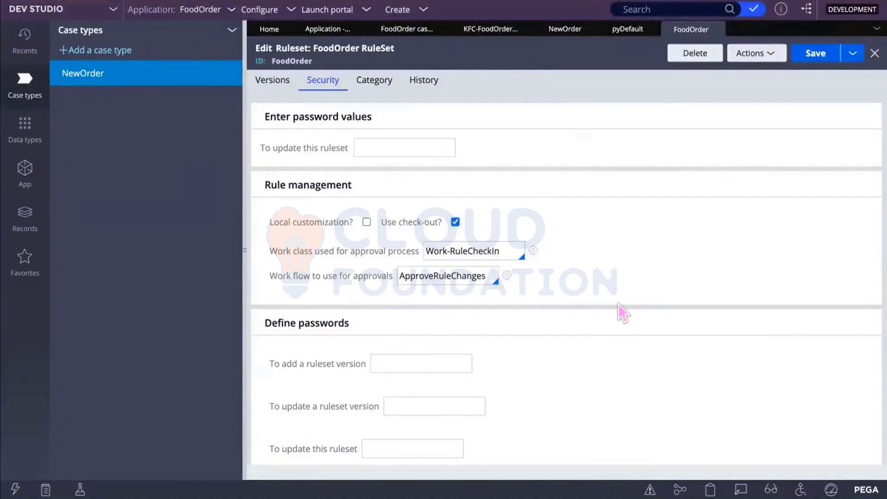
{"action": "left_click", "coordinate": [812, 56]}
{"action": "left_click", "coordinate": [717, 31]}
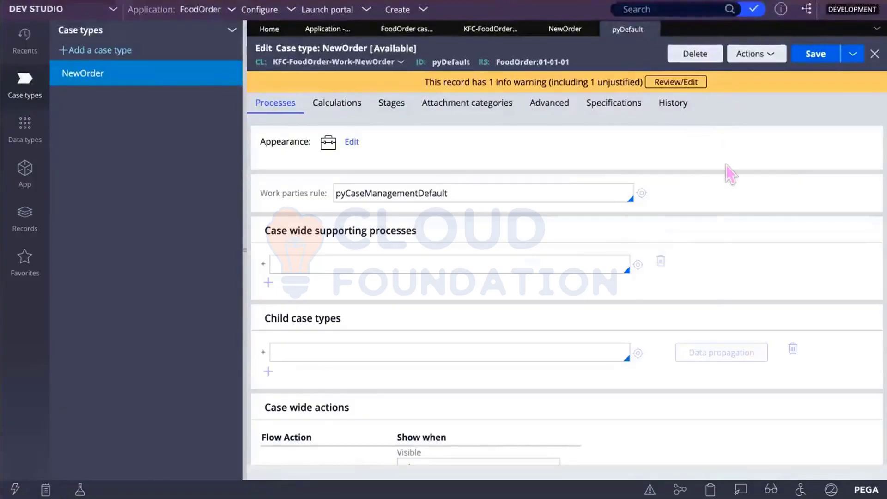
Step: Refresh the pyDefault rule, check it out, and show its Stages settings
{"action": "left_click", "coordinate": [768, 55]}
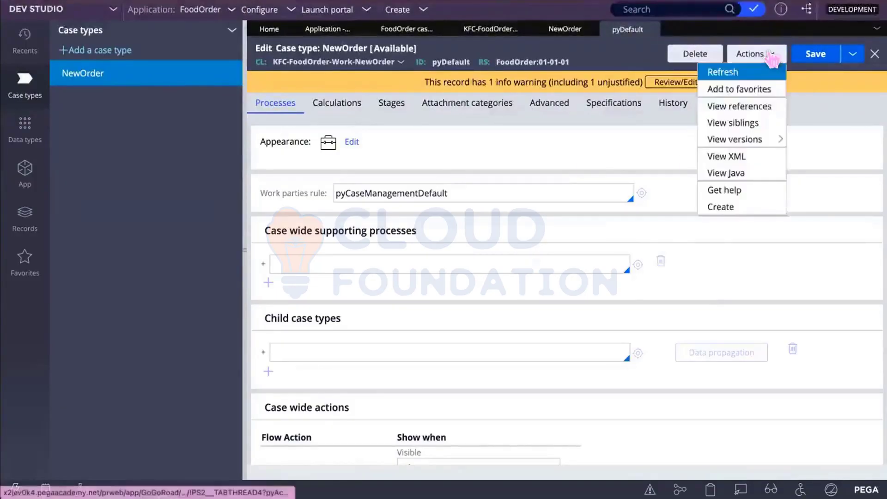
{"action": "left_click", "coordinate": [733, 73]}
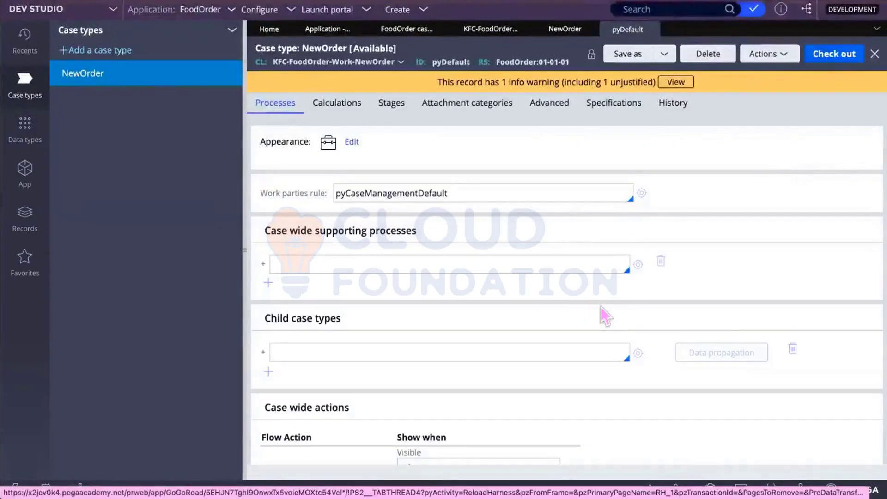
{"action": "scroll", "coordinate": [601, 307], "scroll_direction": "down", "scroll_amount": 6}
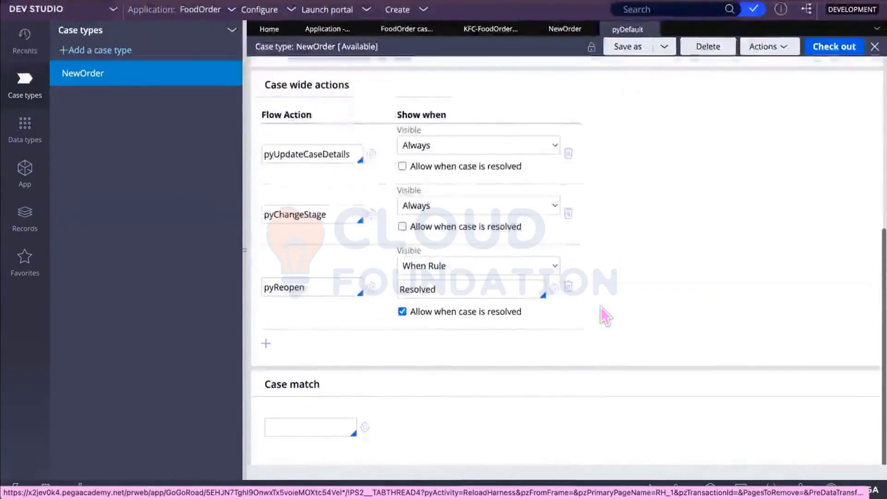
{"action": "scroll", "coordinate": [600, 307], "scroll_direction": "up", "scroll_amount": 6}
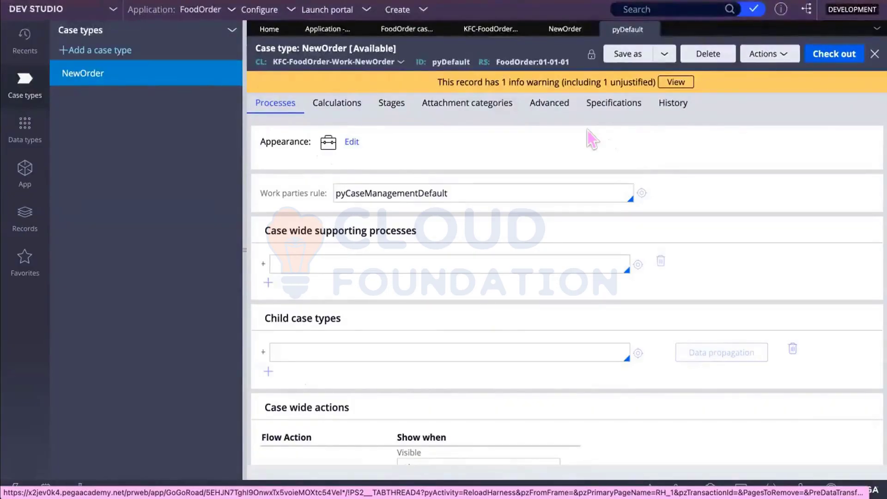
{"action": "left_click", "coordinate": [840, 55]}
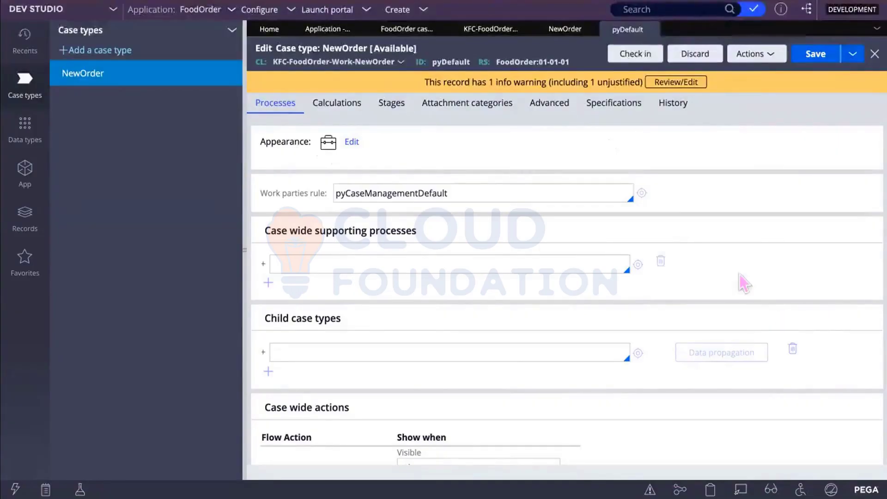
{"action": "left_click", "coordinate": [396, 106]}
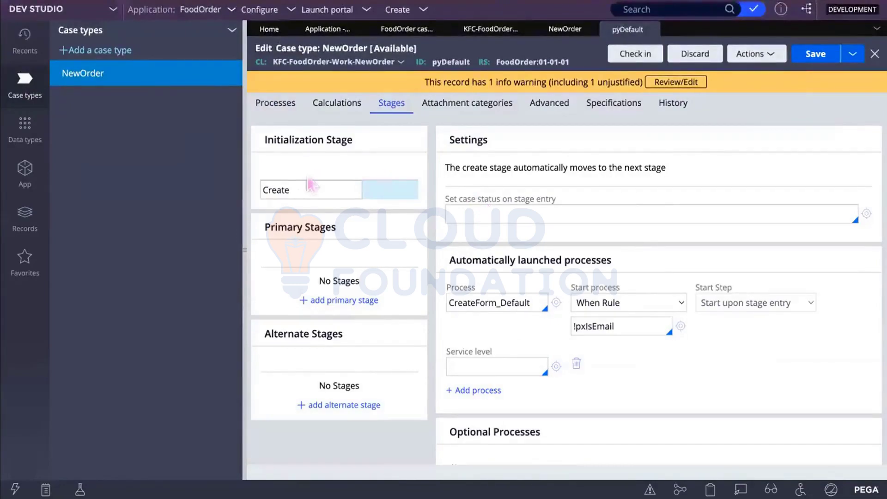
Step: Select the Create stage and keep CreateForm_Default's start condition as When Rule
{"action": "left_click", "coordinate": [316, 190]}
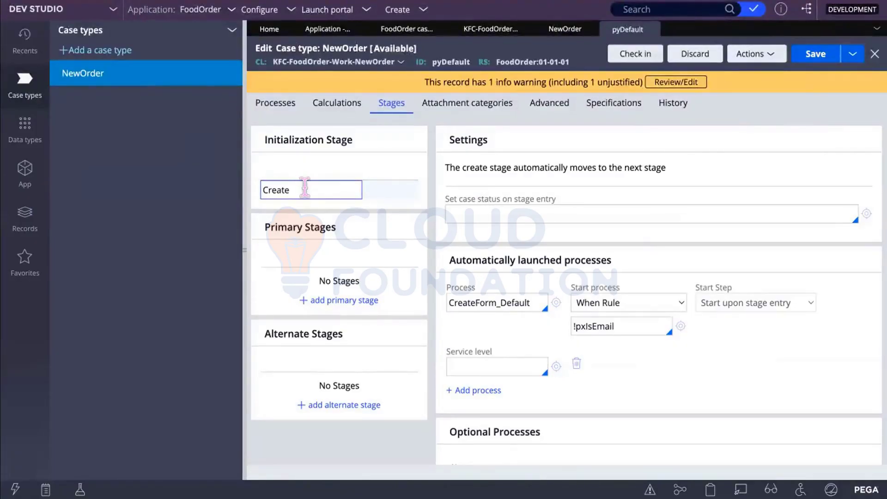
{"action": "left_click", "coordinate": [304, 188]}
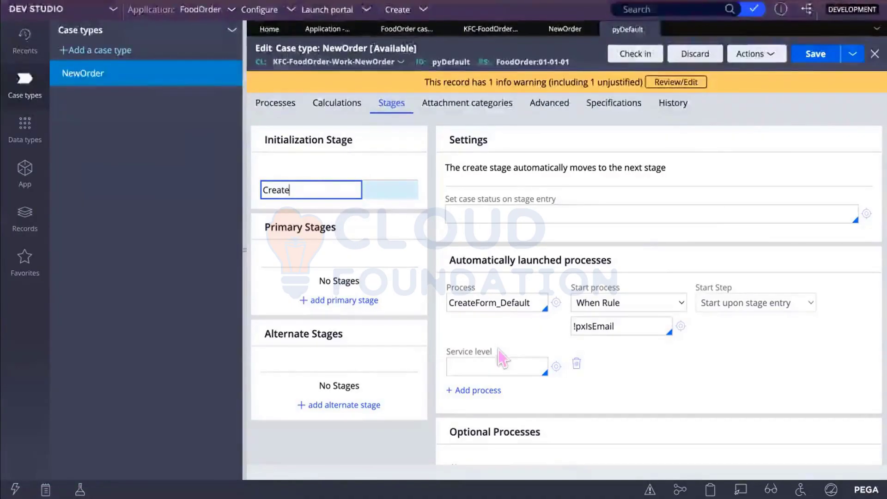
{"action": "left_click", "coordinate": [596, 303]}
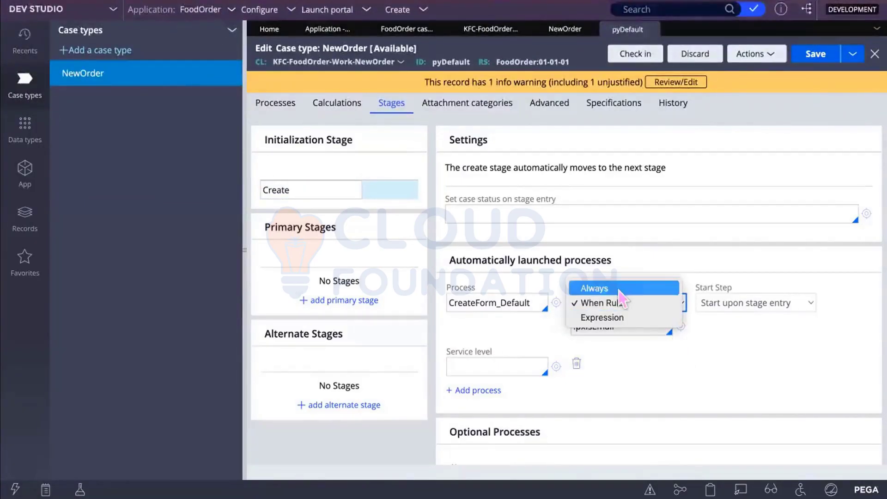
{"action": "left_click", "coordinate": [716, 348]}
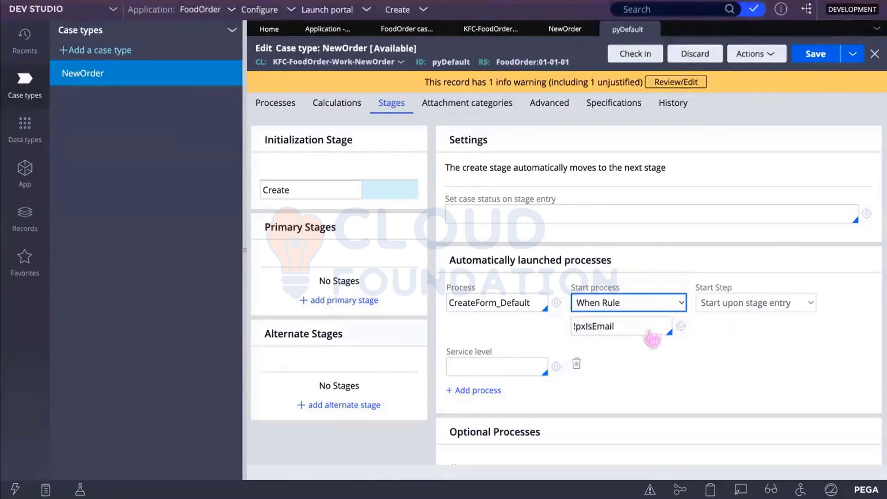
Step: Replace the !pxIsEmail when rule with Never and save the stage settings
{"action": "left_click_drag", "start_coordinate": [618, 326], "coordinate": [518, 326]}
{"action": "left_click", "coordinate": [516, 325]}
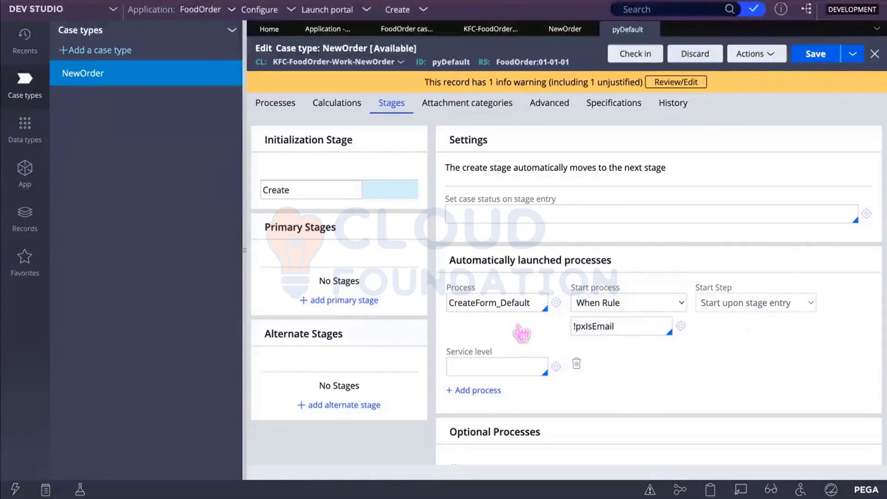
{"action": "left_click", "coordinate": [613, 326]}
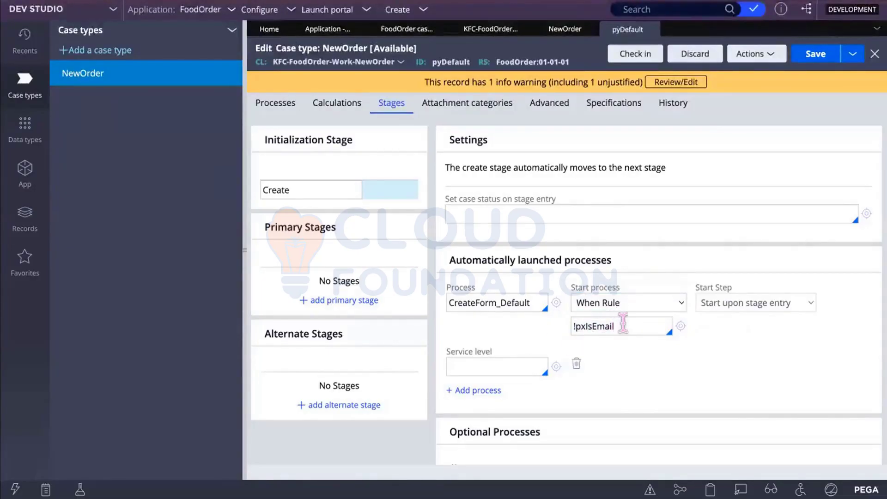
{"action": "key", "text": "BackSpace"}
{"action": "key", "text": "BackSpace"}
{"action": "key", "text": "BackSpace"}
{"action": "key", "text": "BackSpace"}
{"action": "key", "text": "BackSpace"}
{"action": "key", "text": "BackSpace"}
{"action": "key", "text": "BackSpace"}
{"action": "key", "text": "BackSpace"}
{"action": "key", "text": "BackSpace"}
{"action": "key", "text": "BackSpace"}
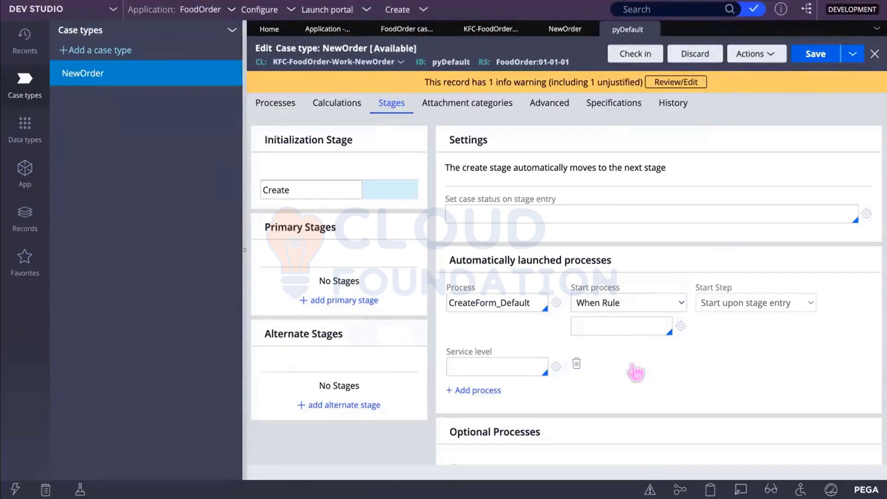
{"action": "type", "text": "Never"}
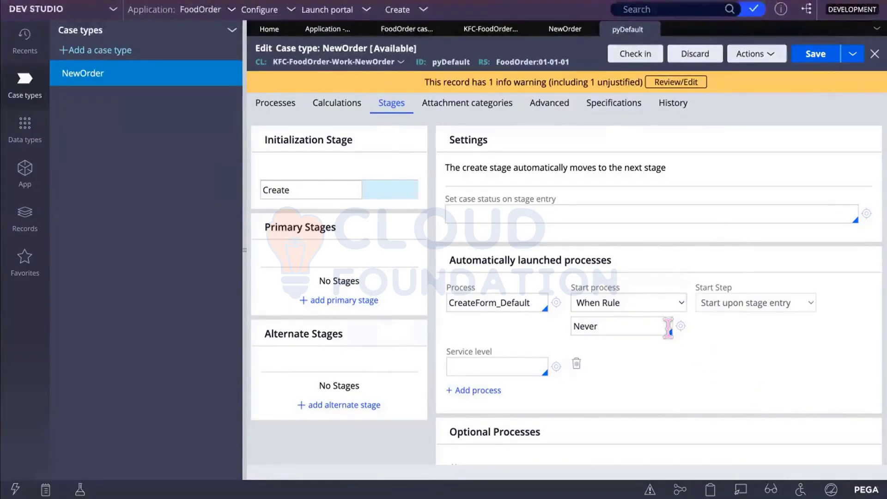
{"action": "left_click", "coordinate": [635, 320]}
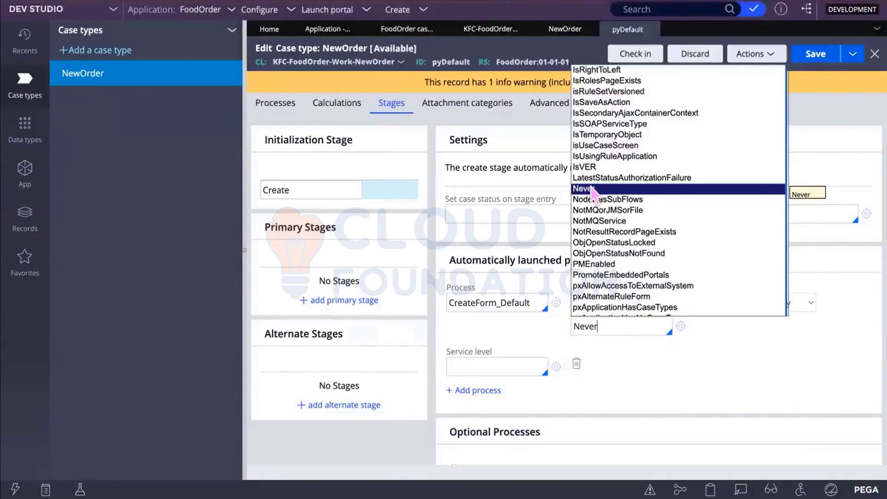
{"action": "left_click", "coordinate": [591, 189]}
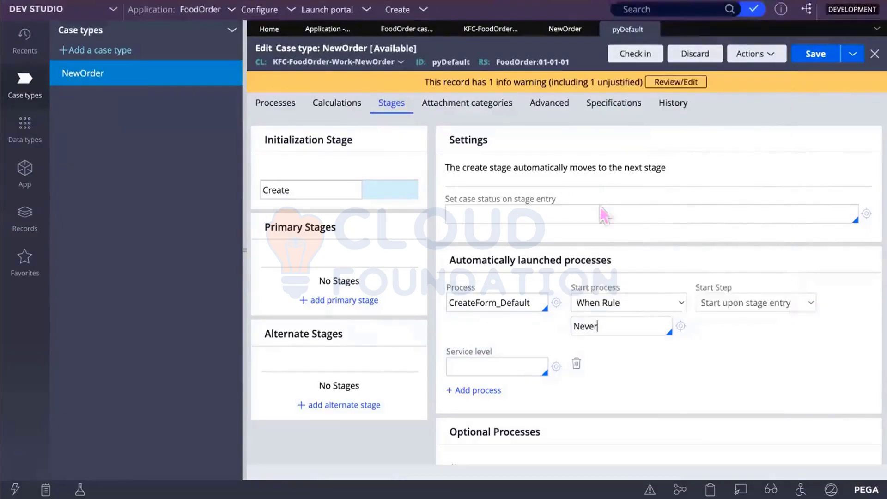
{"action": "left_click", "coordinate": [813, 54]}
{"action": "left_click", "coordinate": [589, 301]}
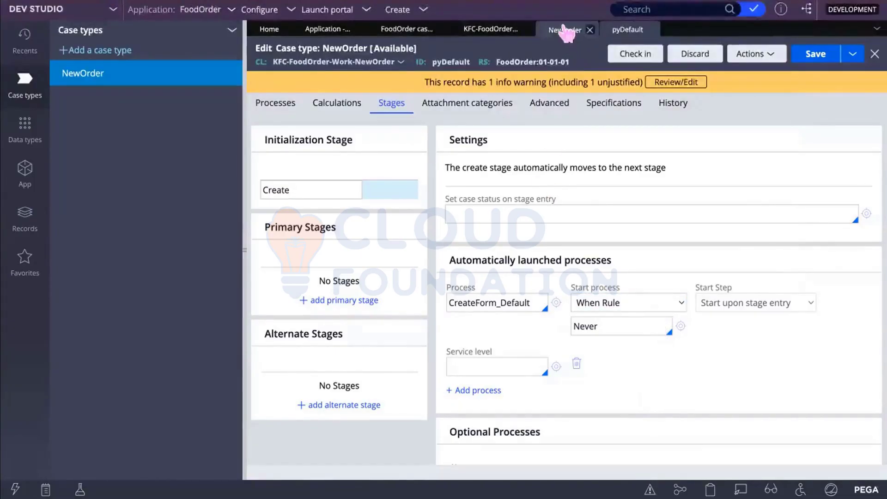
{"action": "left_click", "coordinate": [565, 31]}
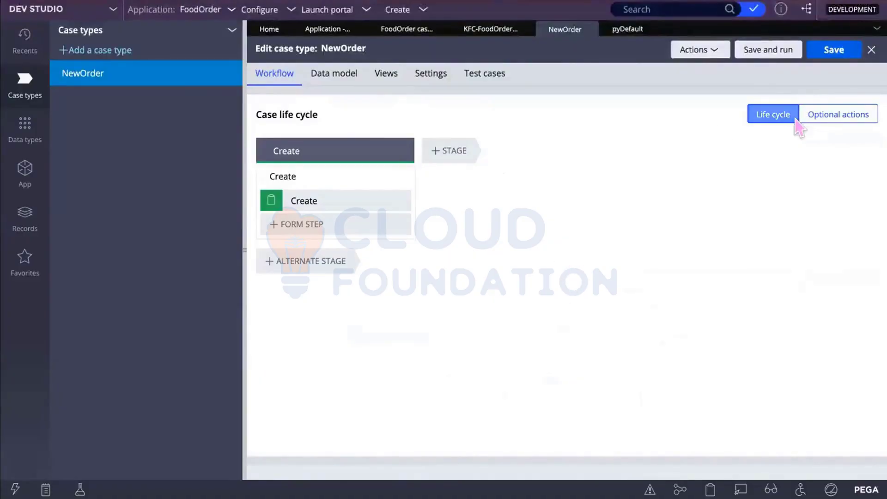
{"action": "left_click", "coordinate": [447, 152]}
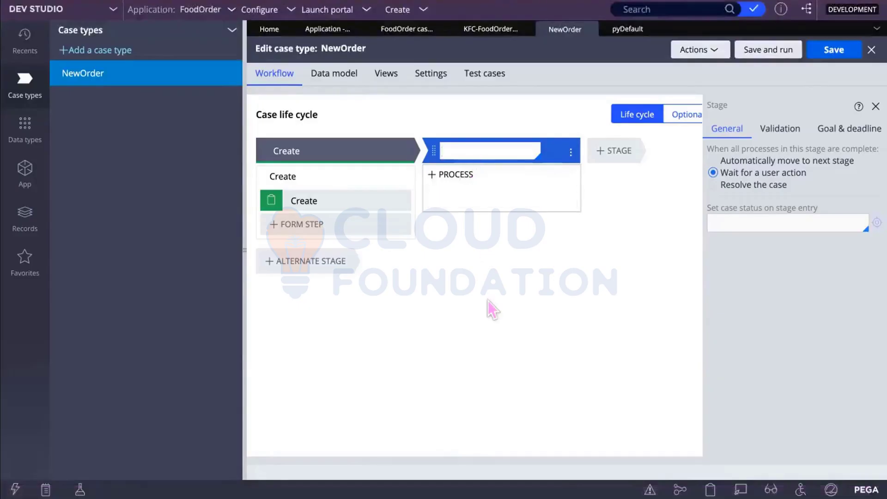
{"action": "key", "text": "XF86AudioRaiseVolume"}
{"action": "mouse_move", "coordinate": [552, 201]}
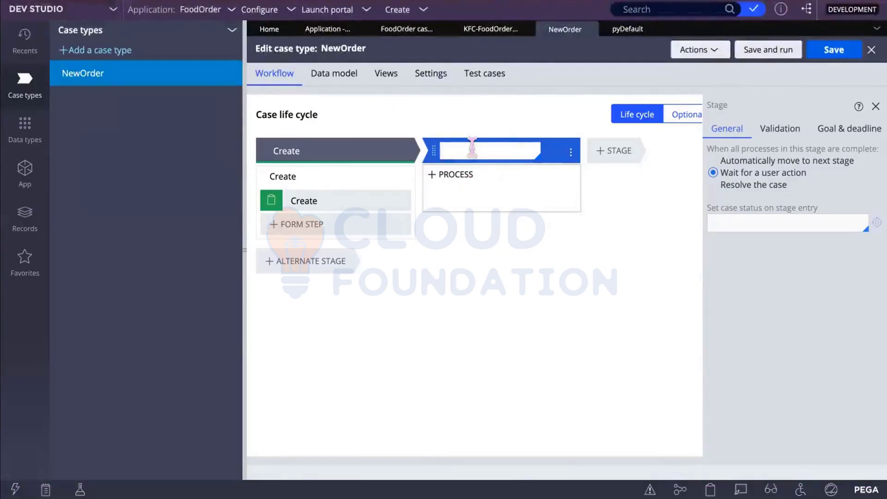
Step: Name the stage CollectUserInfo and add a Collect information step named CollectDeliveryInfo
{"action": "type", "text": "Co"}
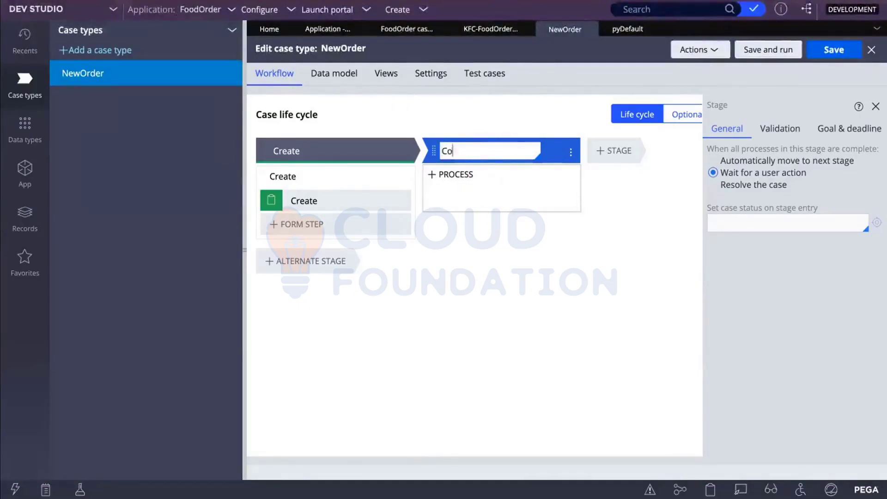
{"action": "type", "text": "llectUserInfo"}
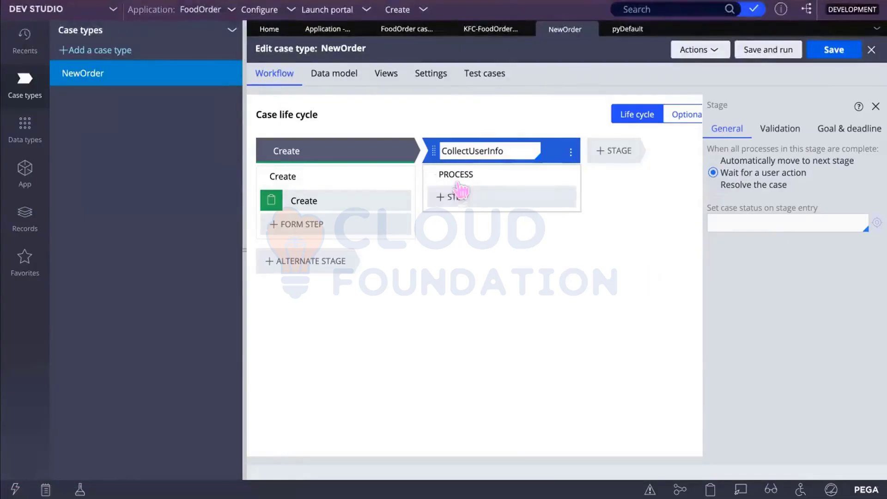
{"action": "left_click", "coordinate": [454, 196]}
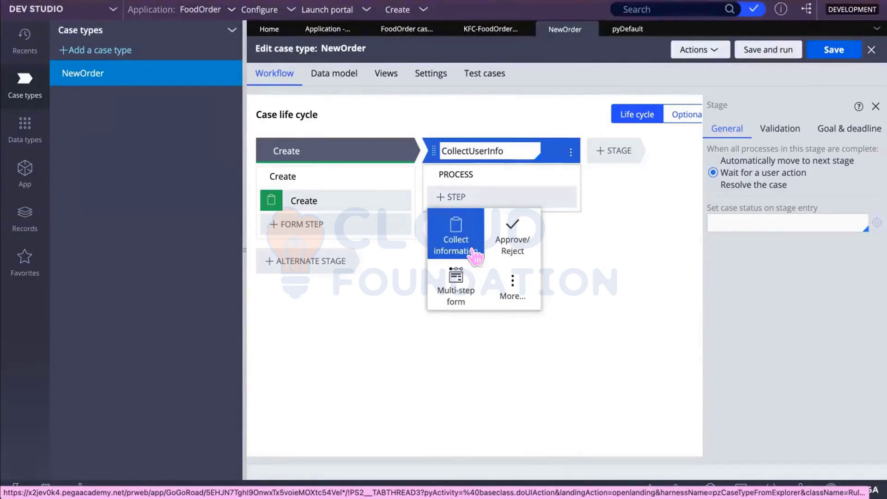
{"action": "left_click", "coordinate": [465, 248]}
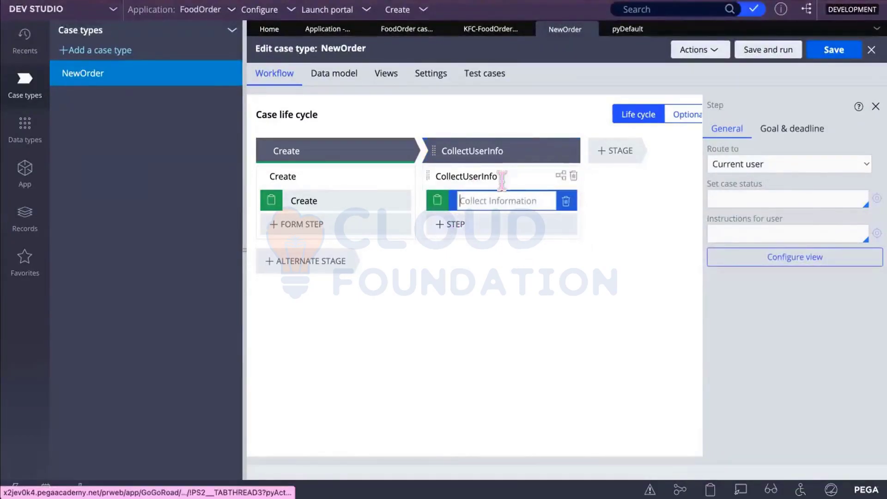
{"action": "type", "text": "C"}
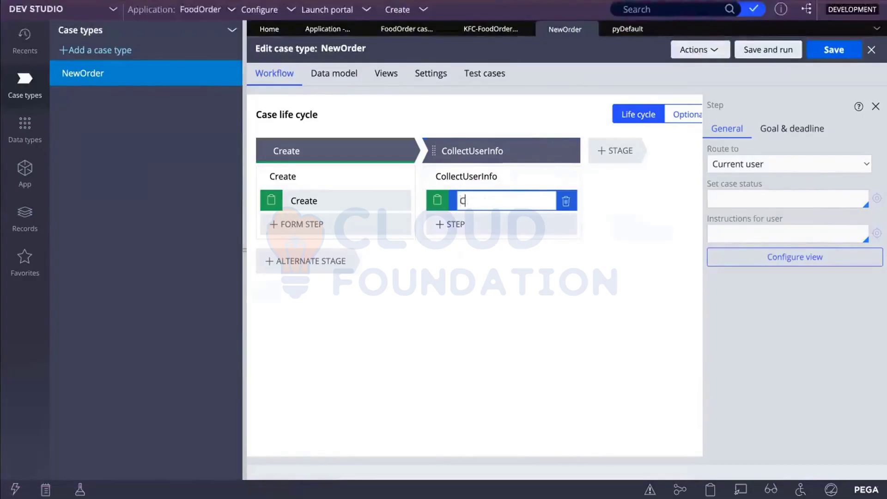
{"action": "type", "text": "ollectDeliveryInfo"}
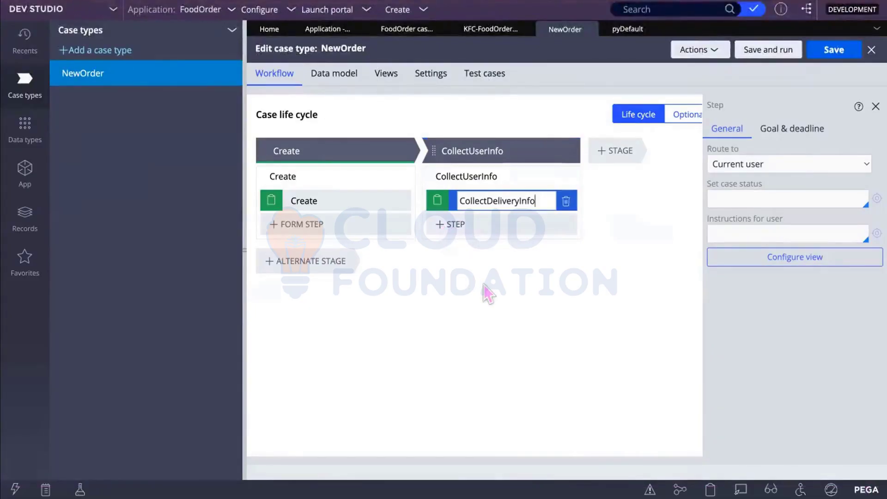
Step: Add a second Collect information step and correct its name to ChooseProduct
{"action": "left_click", "coordinate": [446, 224]}
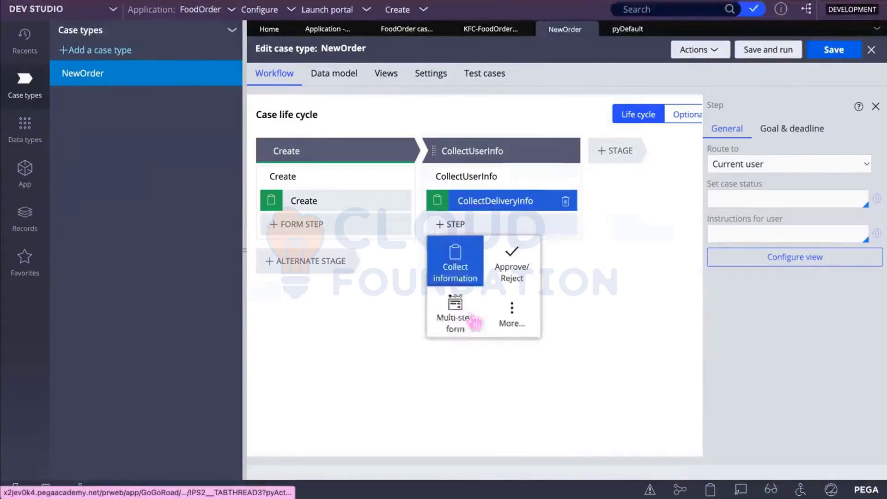
{"action": "left_click", "coordinate": [457, 264]}
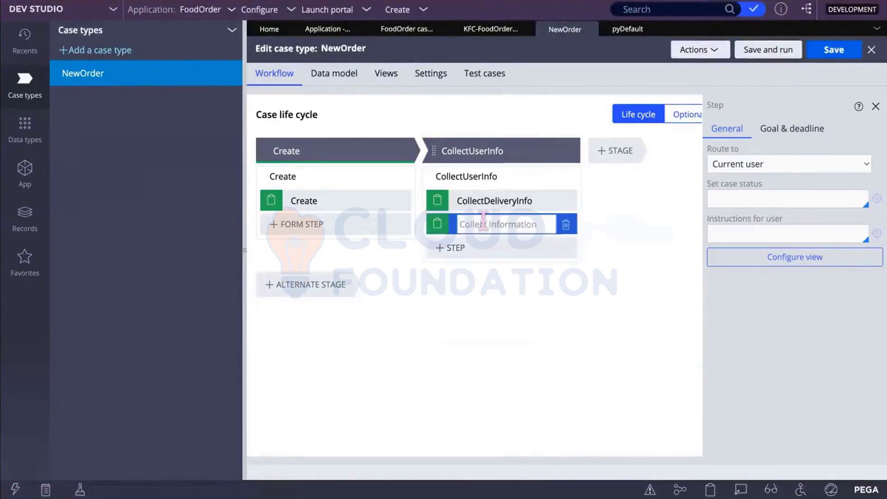
{"action": "type", "text": "Choss"}
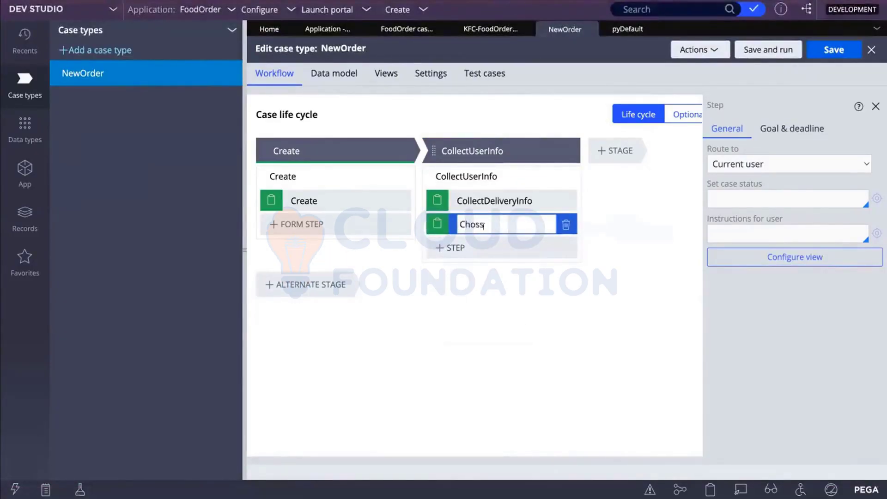
{"action": "type", "text": "eProject"}
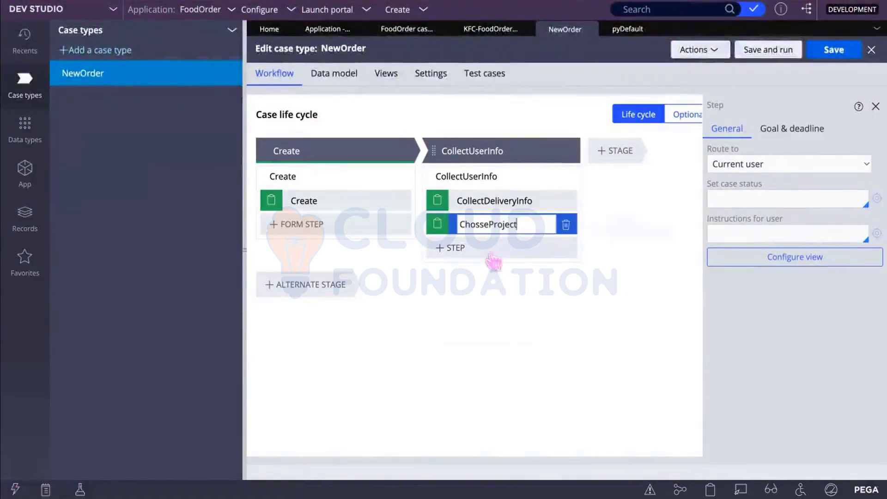
{"action": "left_click", "coordinate": [480, 225]}
{"action": "key", "text": "BackSpace"}
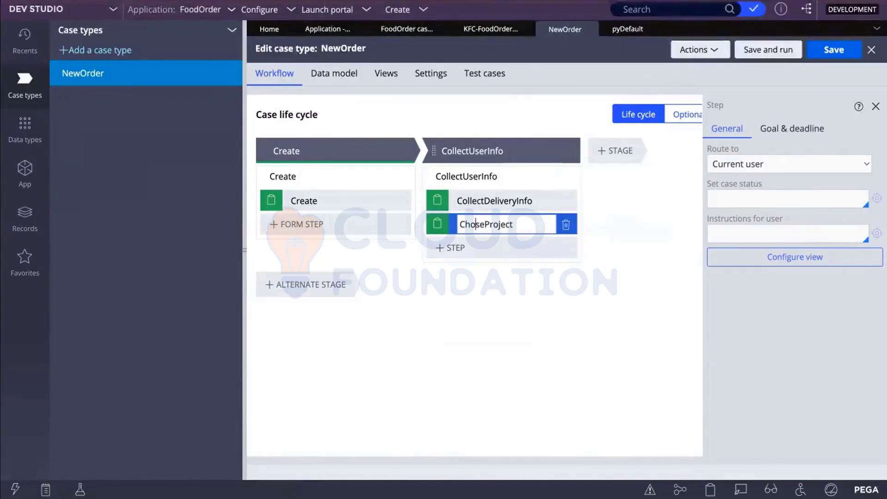
{"action": "type", "text": "o"}
{"action": "left_click", "coordinate": [528, 220]}
{"action": "key", "text": "BackSpace"}
{"action": "key", "text": "BackSpace"}
{"action": "key", "text": "BackSpace"}
{"action": "type", "text": "duct"}
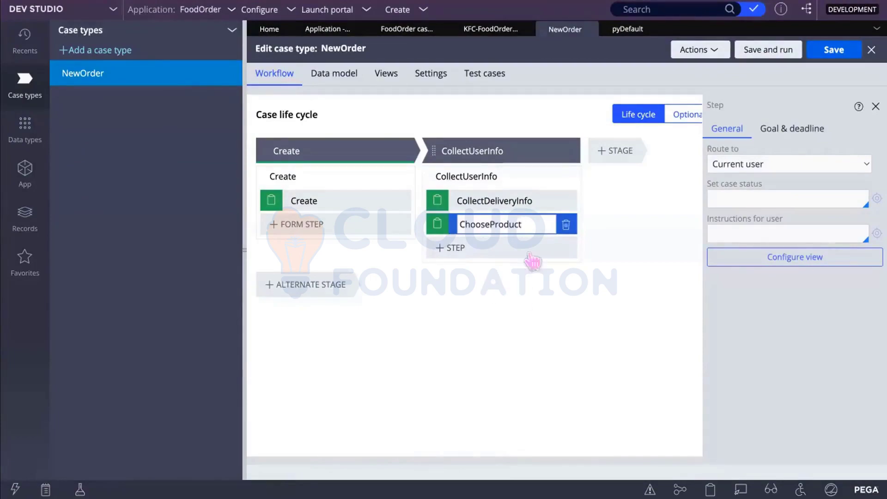
{"action": "left_click", "coordinate": [445, 248]}
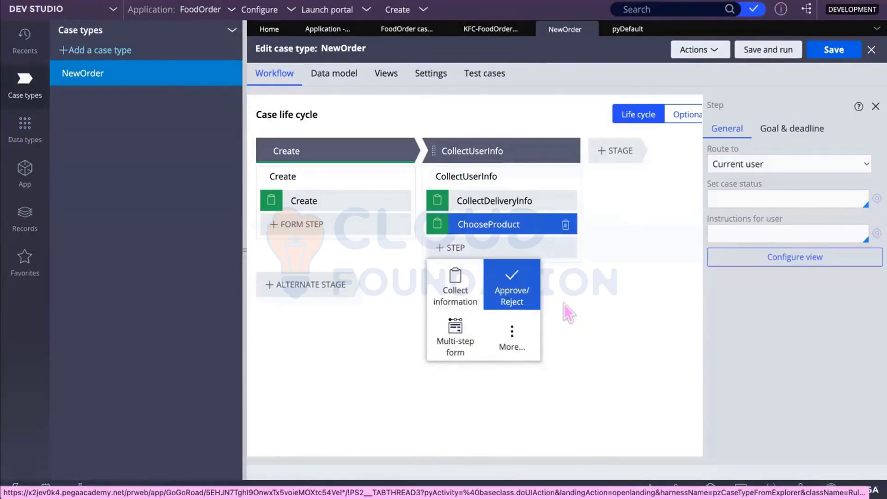
{"action": "left_click", "coordinate": [597, 295]}
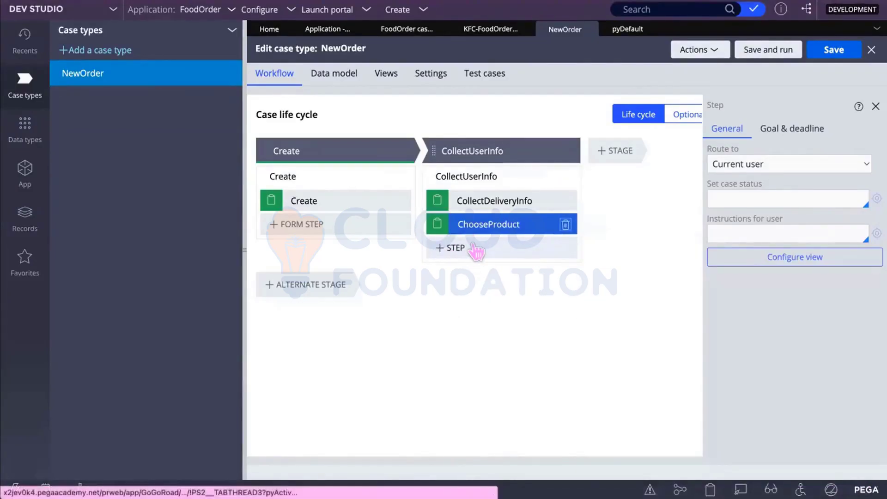
Step: Add a new stage after CollectUserInfo named Aprove/Reject
{"action": "left_click", "coordinate": [629, 151]}
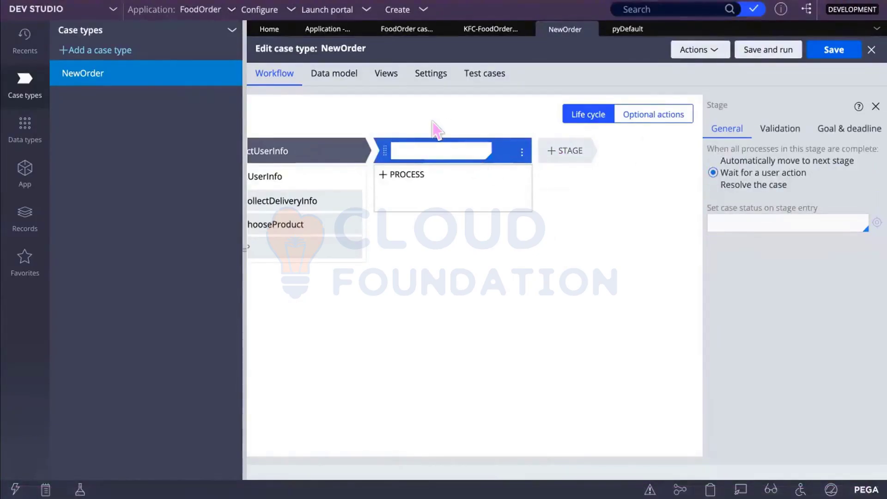
{"action": "type", "text": "Aprove/Reject"}
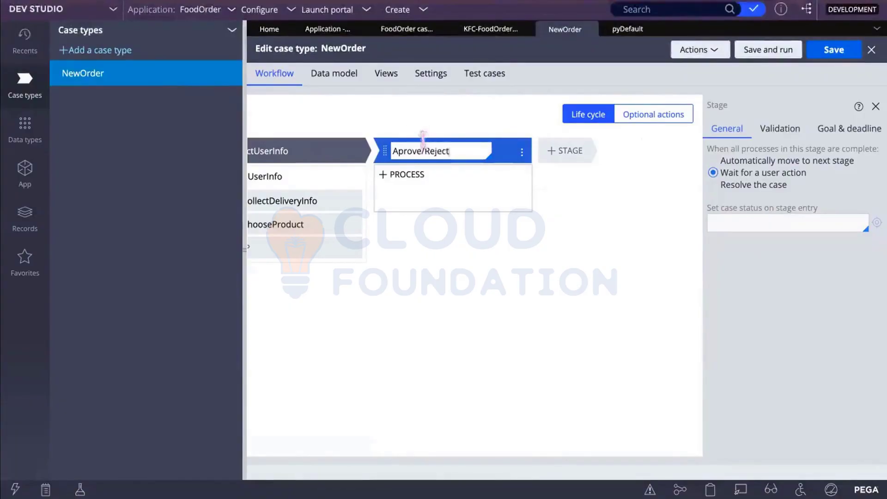
{"action": "left_click", "coordinate": [425, 245]}
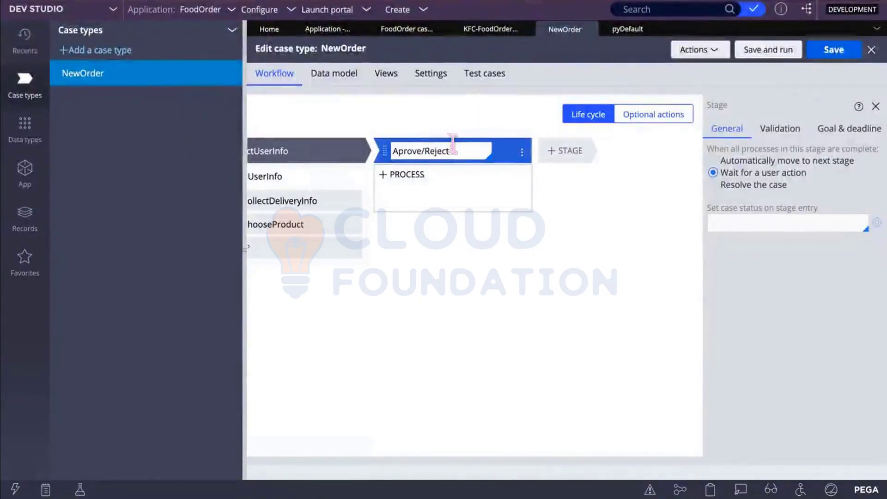
Step: Clear the Aprove/Reject stage name and retype it as AprooveReject
{"action": "mouse_move", "coordinate": [468, 179]}
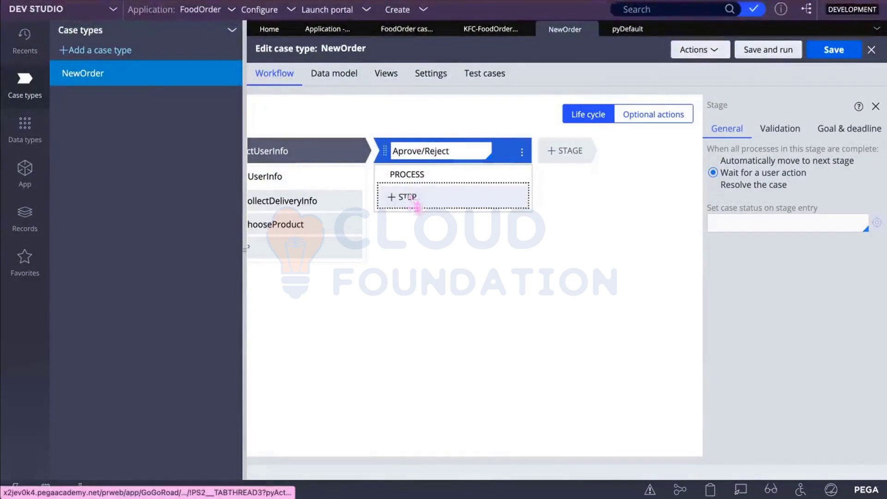
{"action": "left_click", "coordinate": [405, 196]}
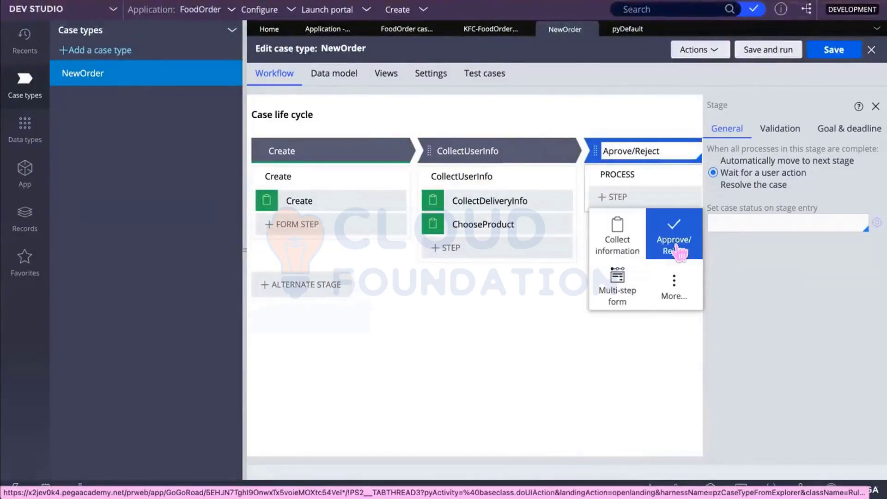
{"action": "left_click_drag", "start_coordinate": [663, 151], "coordinate": [590, 159]}
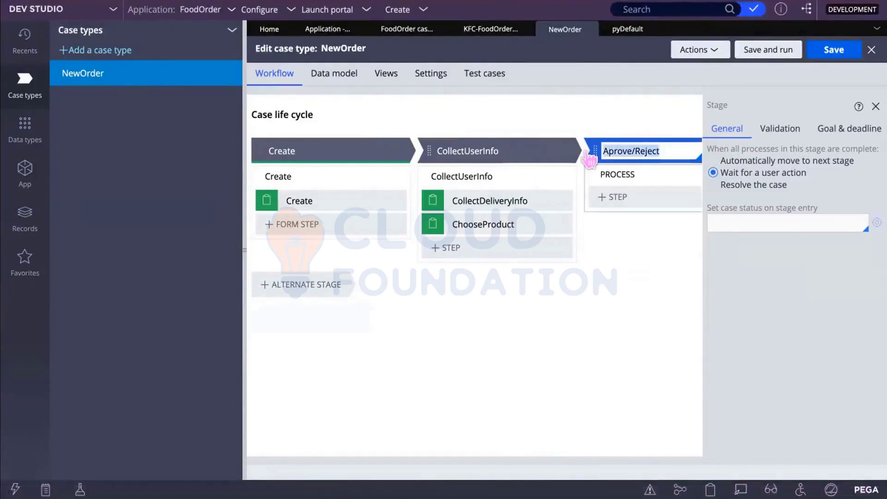
{"action": "key", "text": "BackSpace"}
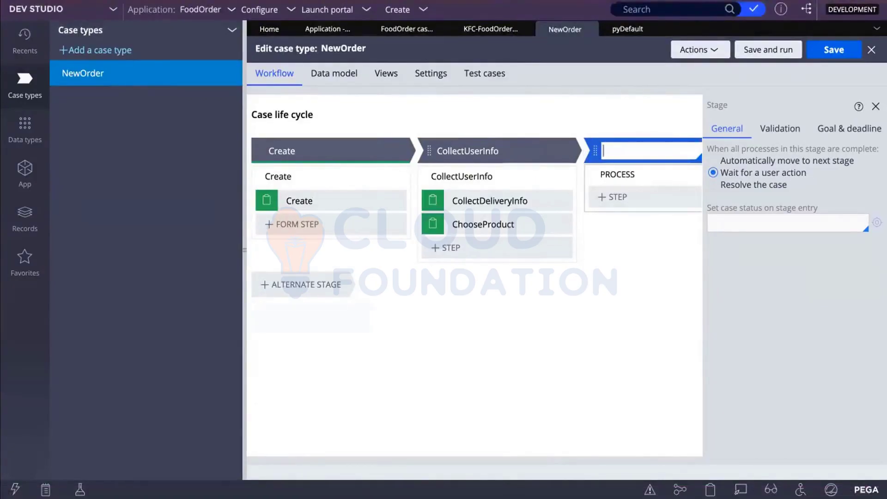
{"action": "type", "text": "A"}
{"action": "key", "text": "BackSpace"}
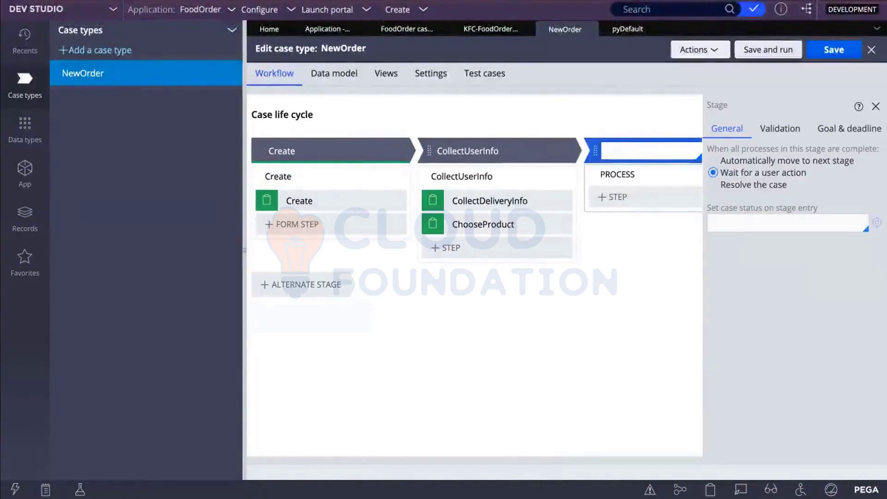
{"action": "type", "text": "U"}
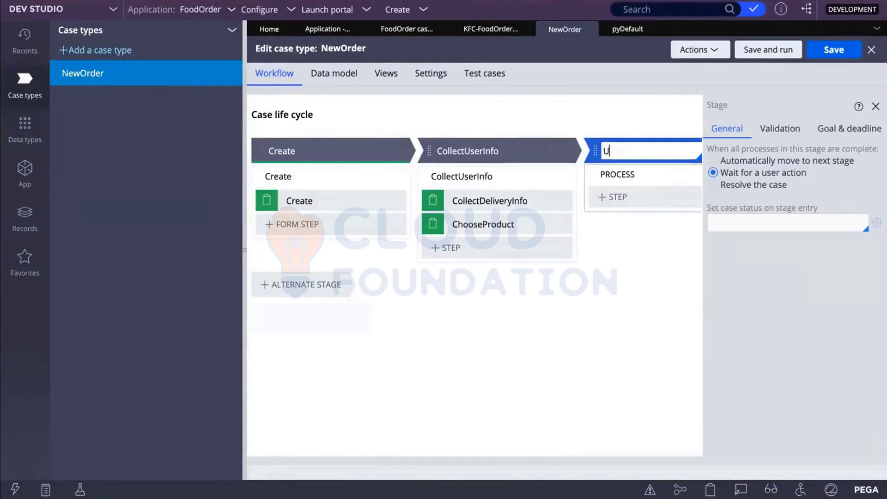
{"action": "key", "text": "BackSpace"}
{"action": "type", "text": "AprooveRehjct"}
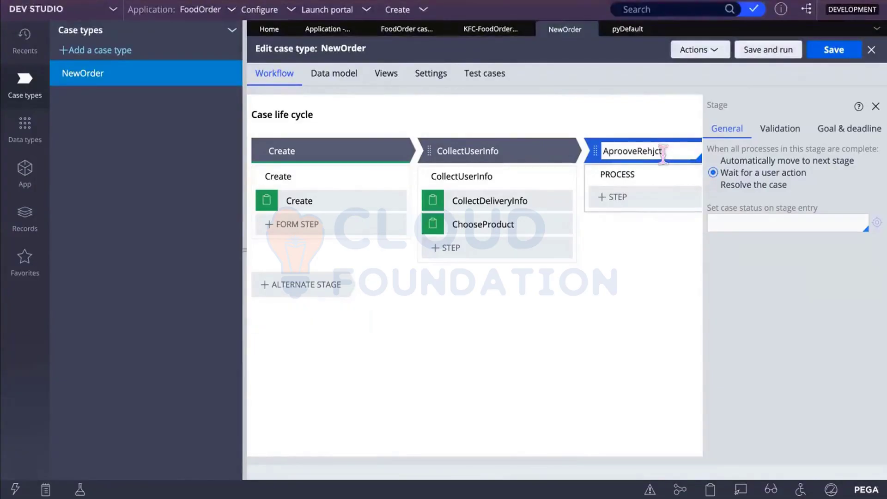
{"action": "key", "text": "BackSpace"}
{"action": "key", "text": "BackSpace"}
{"action": "key", "text": "BackSpace"}
{"action": "key", "text": "BackSpace"}
{"action": "type", "text": "ject"}
Step: Correct the stage name spelling to ApproveReject and bring up its step-type choices
{"action": "left_click", "coordinate": [608, 199]}
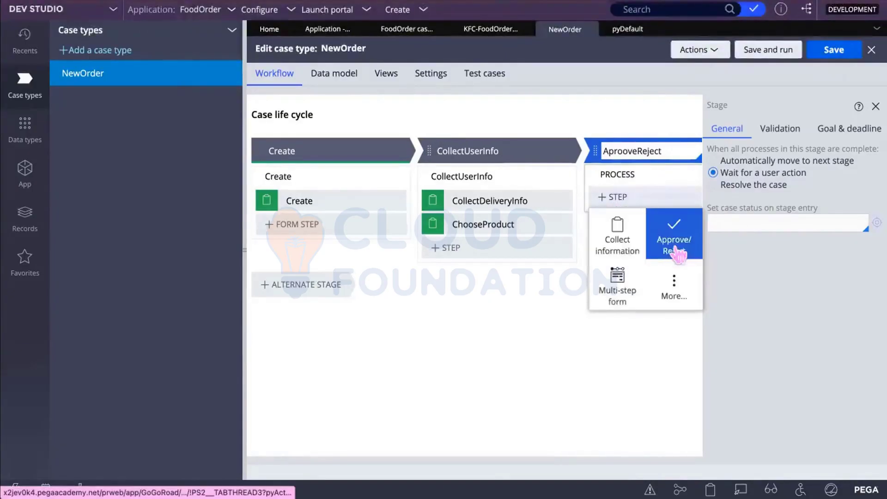
{"action": "left_click", "coordinate": [616, 149]}
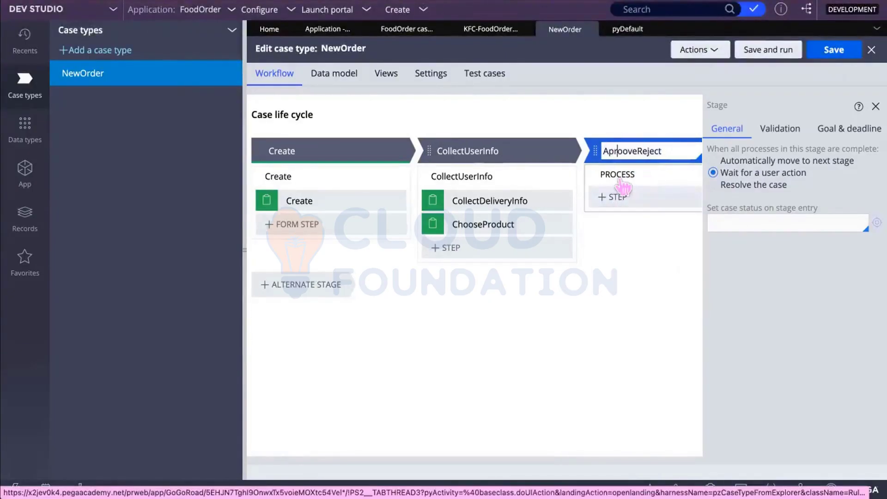
{"action": "key", "text": "BackSpace"}
{"action": "key", "text": "BackSpace"}
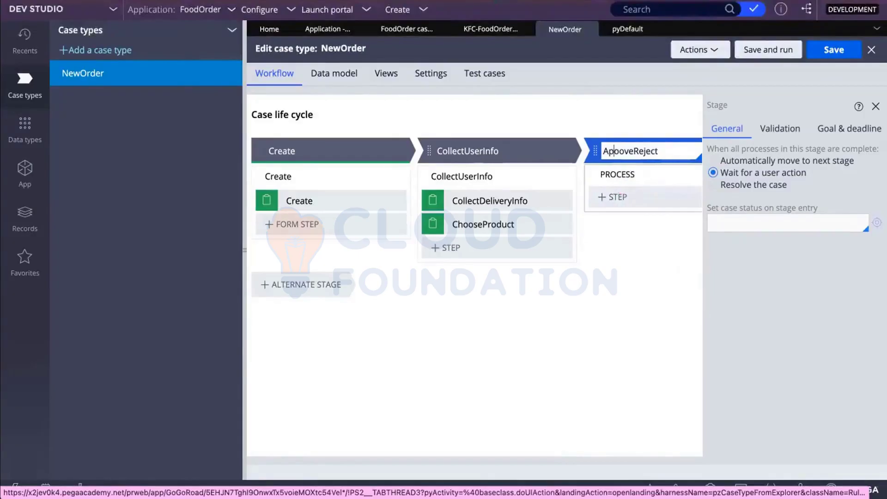
{"action": "type", "text": "ppr"}
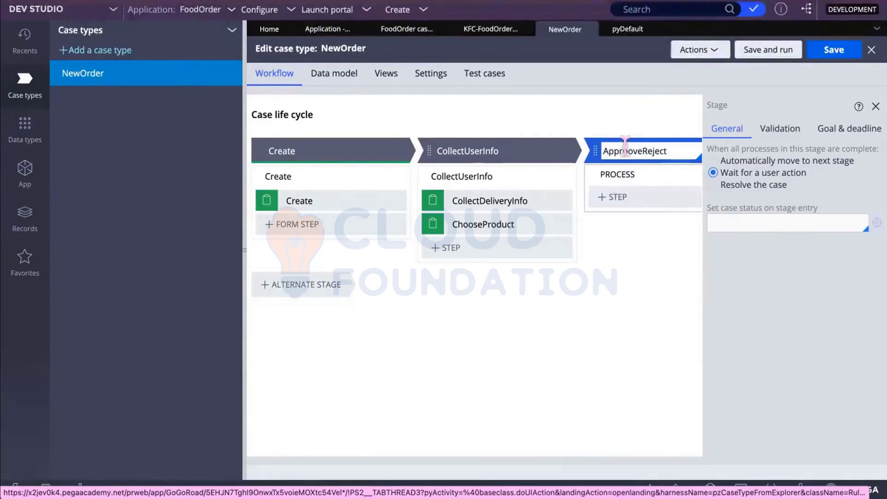
{"action": "key", "text": "Delete"}
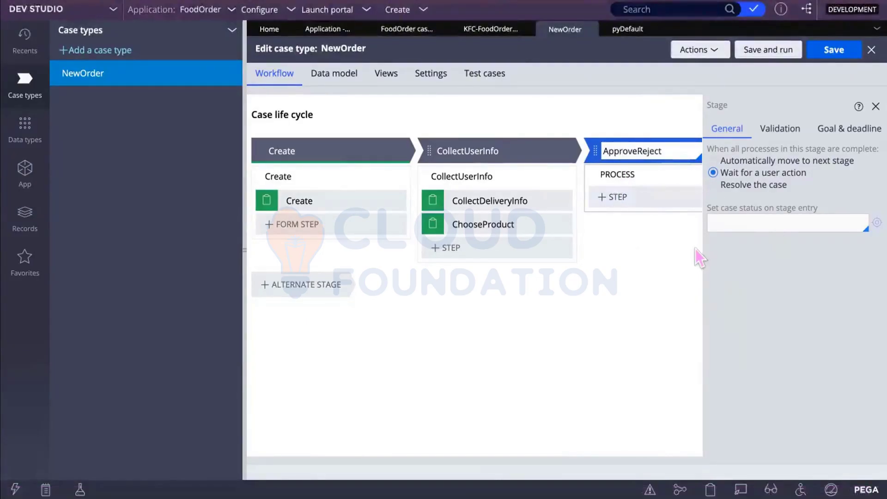
{"action": "left_click", "coordinate": [615, 199]}
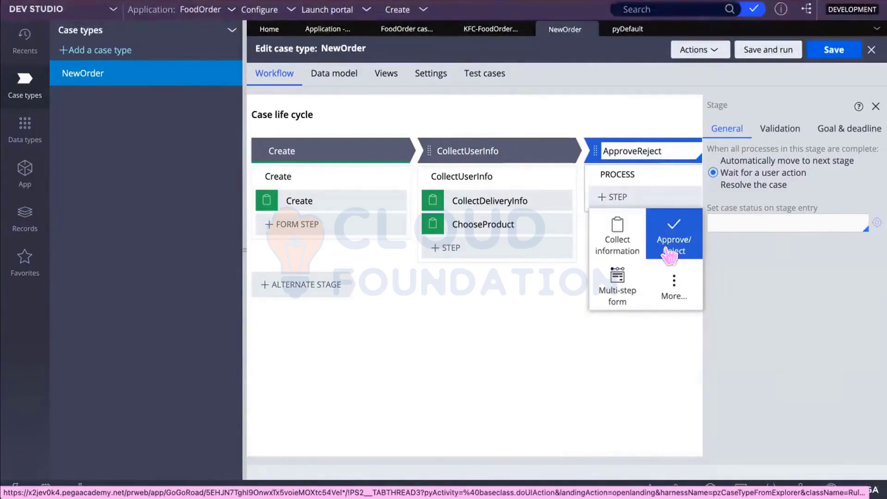
Step: Add an Approve/Reject approval step to the stage and save, which raises an ownership error
{"action": "left_click", "coordinate": [669, 254]}
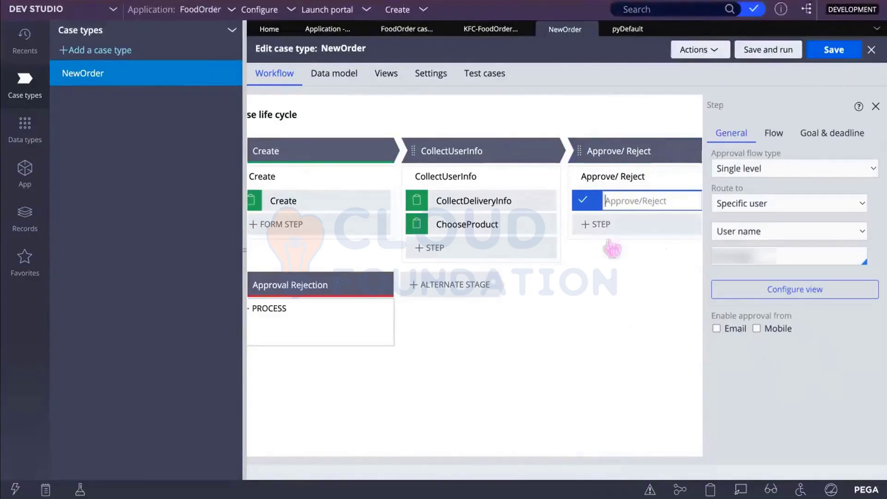
{"action": "mouse_move", "coordinate": [291, 319]}
{"action": "type", "text": "Approve/Reject"}
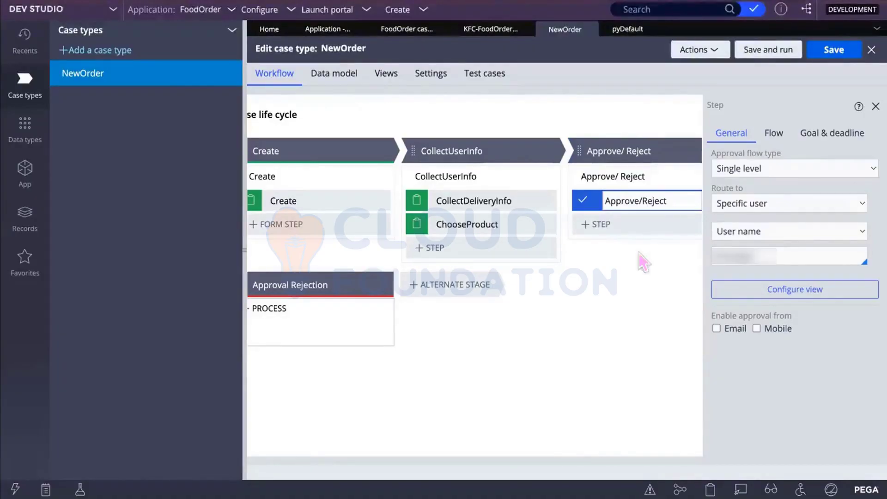
{"action": "left_click", "coordinate": [838, 47]}
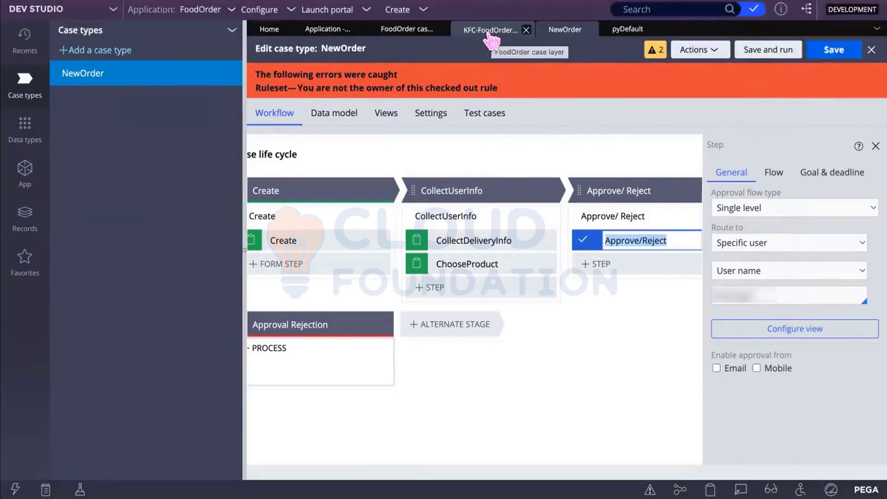
Step: Discard the checked-out pyDefault rule, then save the NewOrder case type again
{"action": "left_click", "coordinate": [618, 37]}
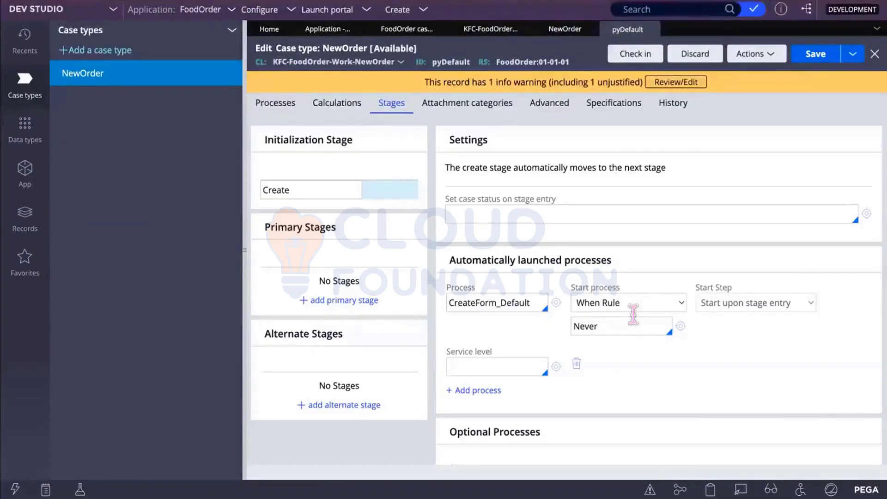
{"action": "scroll", "coordinate": [725, 323], "scroll_direction": "down", "scroll_amount": 3}
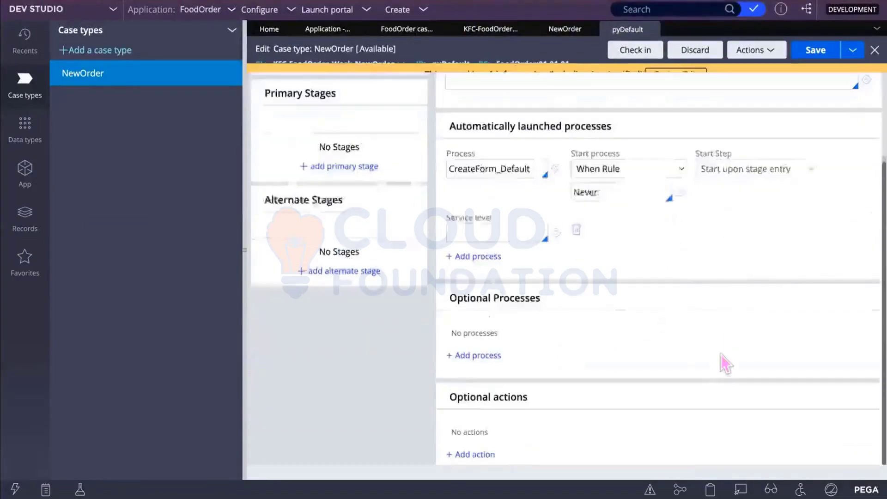
{"action": "left_click", "coordinate": [696, 48]}
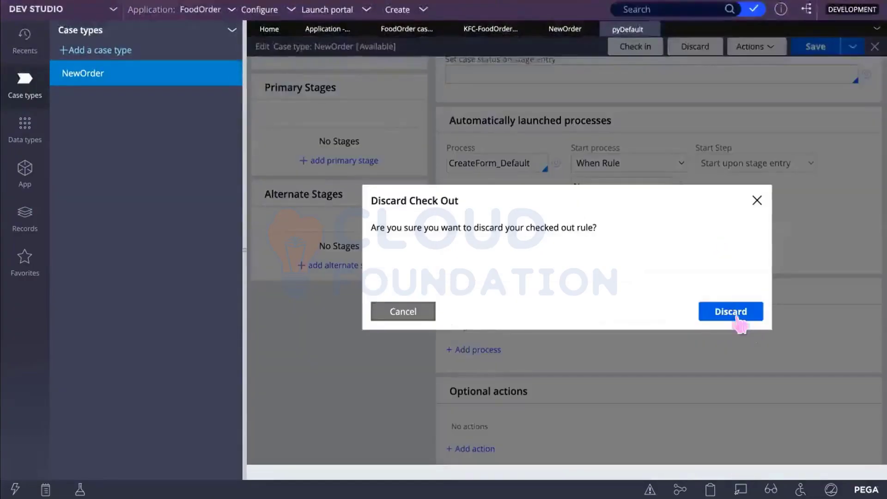
{"action": "left_click", "coordinate": [738, 313]}
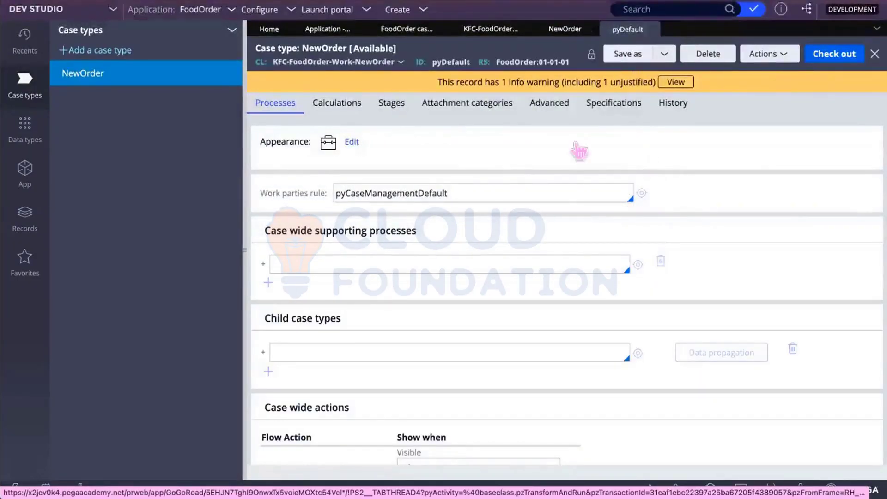
{"action": "left_click", "coordinate": [562, 29]}
{"action": "left_click", "coordinate": [834, 50]}
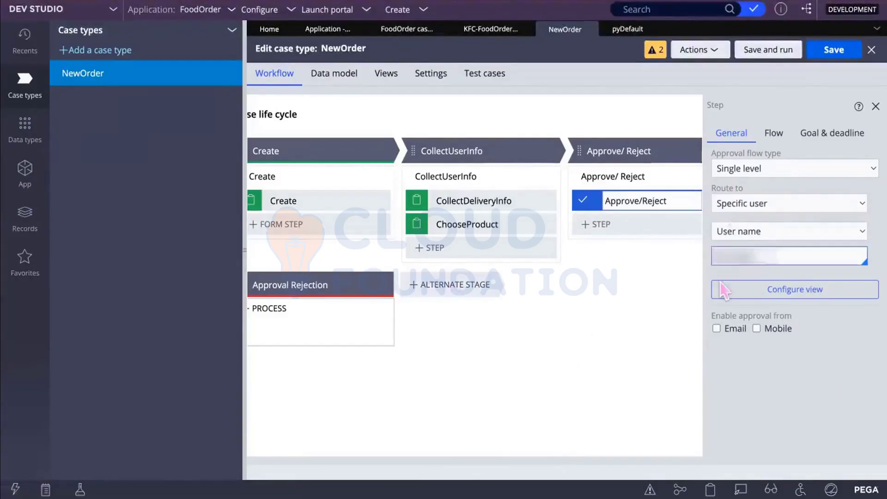
Step: Add a new stage named PaymentInfo after Approve/ Reject
{"action": "left_click", "coordinate": [874, 106]}
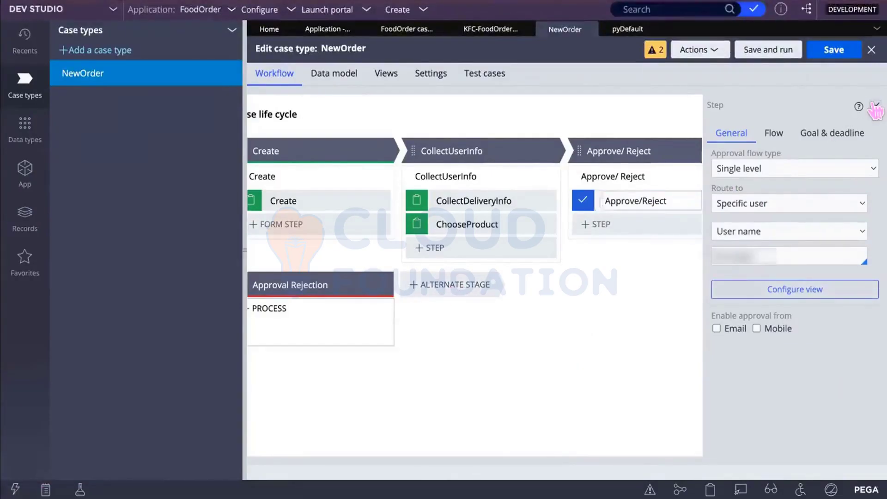
{"action": "left_click", "coordinate": [785, 149]}
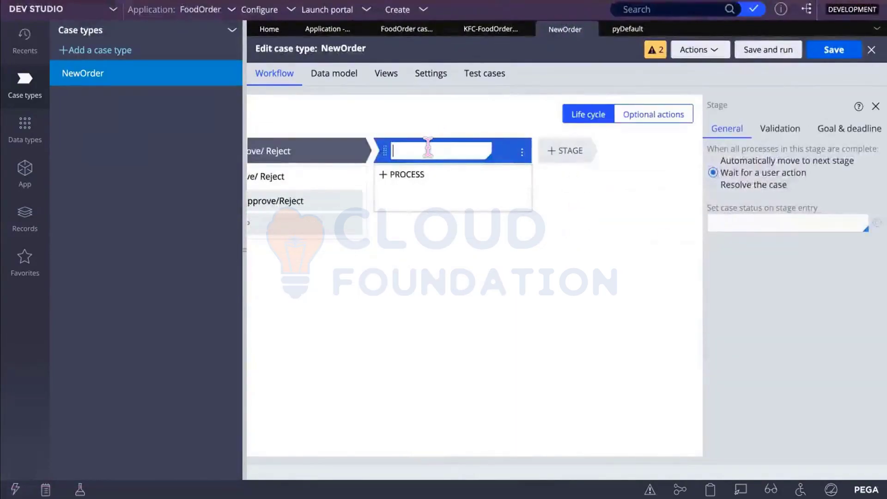
{"action": "type", "text": "Pasy"}
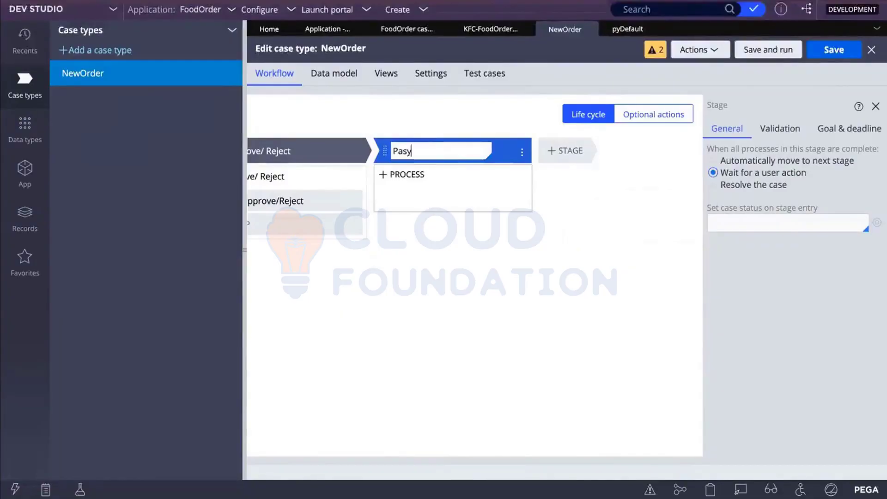
{"action": "key", "text": "BackSpace"}
{"action": "key", "text": "BackSpace"}
{"action": "type", "text": "ym"}
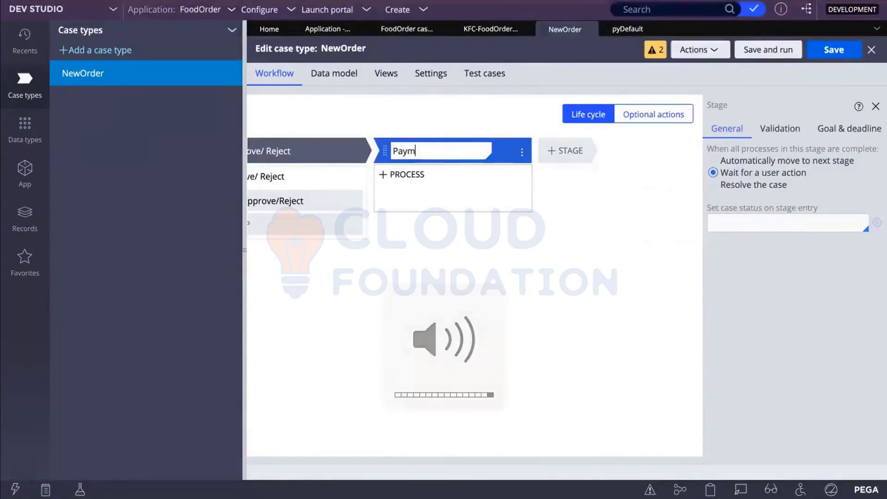
{"action": "type", "text": "entInfo"}
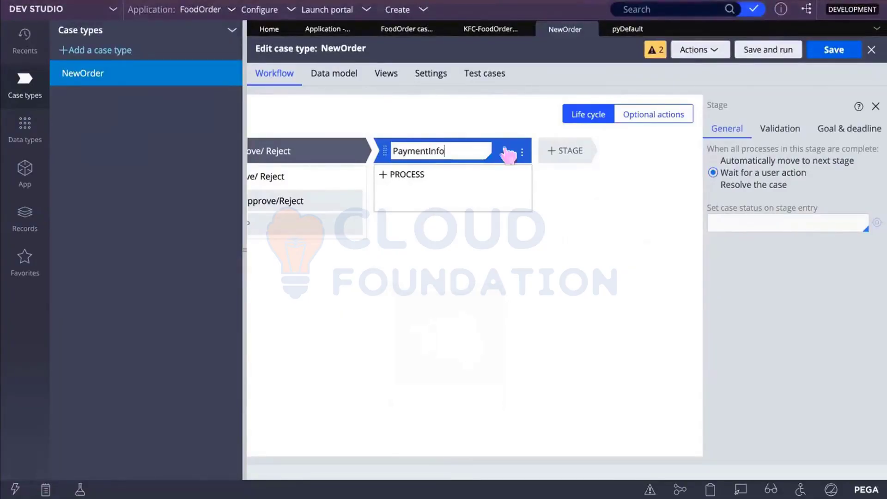
Step: Add a CardDetails Collect information step to PaymentInfo and delete the extra unnamed step
{"action": "mouse_move", "coordinate": [531, 190]}
{"action": "left_click", "coordinate": [417, 197]}
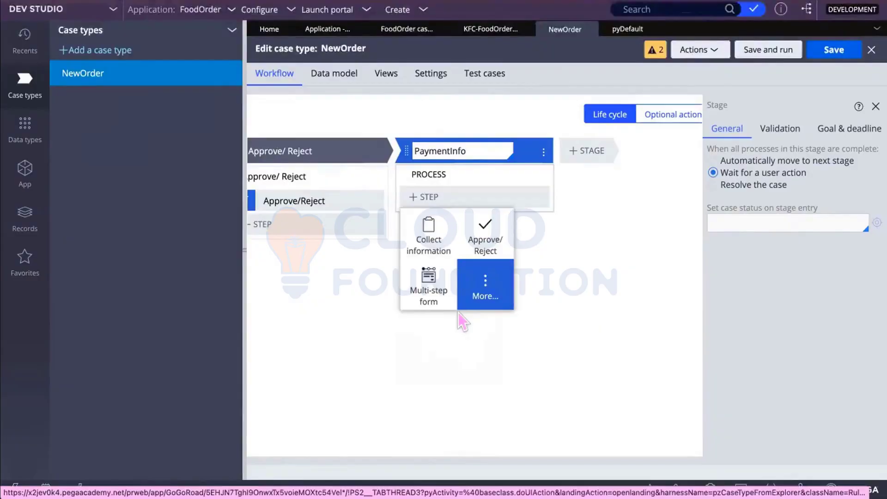
{"action": "left_click", "coordinate": [427, 237]}
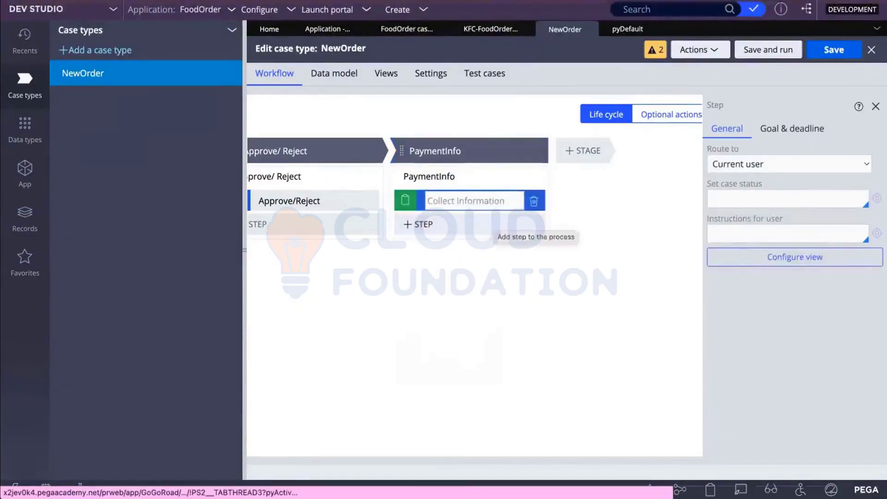
{"action": "type", "text": "CardDetails"}
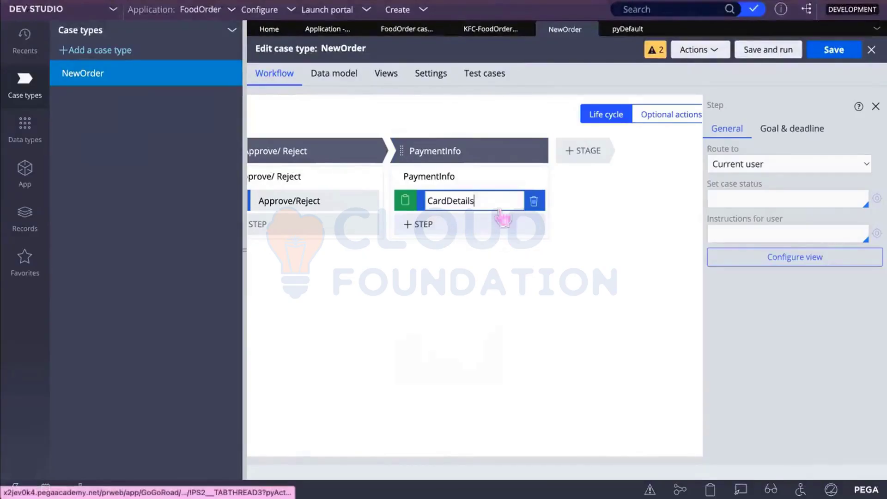
{"action": "left_click", "coordinate": [472, 231]}
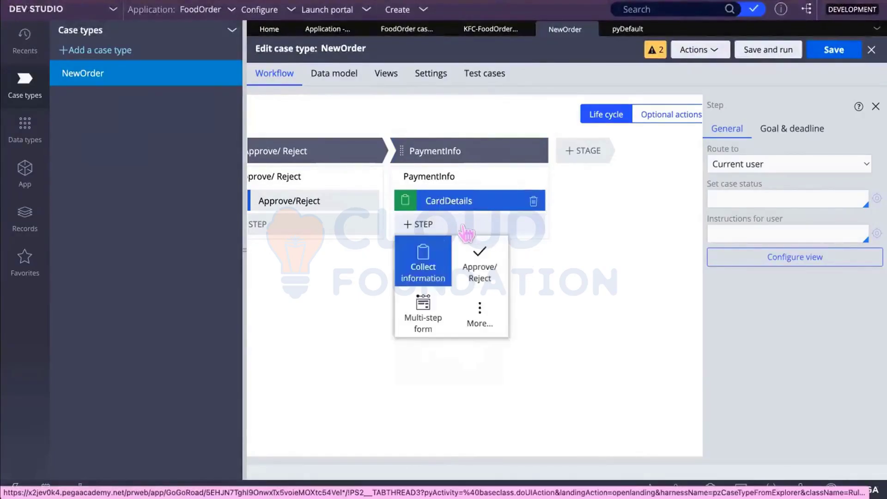
{"action": "left_click", "coordinate": [432, 263]}
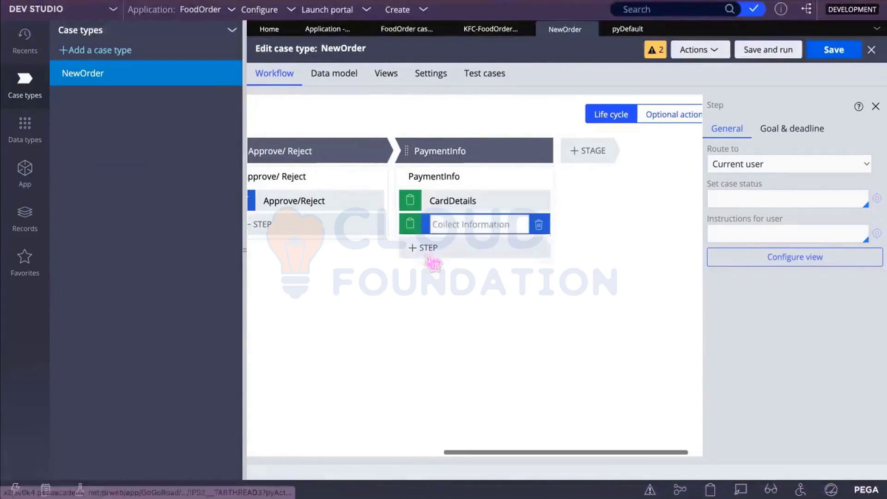
{"action": "left_click", "coordinate": [539, 224]}
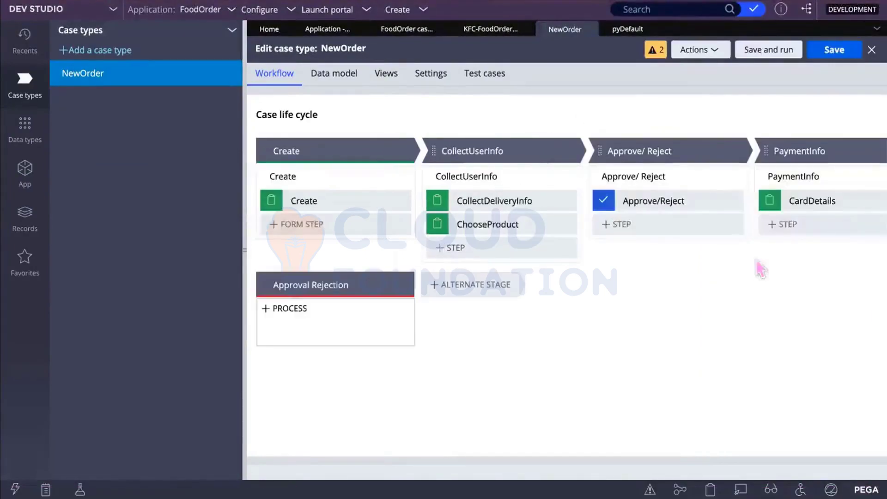
Step: Add a Send email automation step below CardDetails, found by searching step types for 'em'
{"action": "left_click", "coordinate": [789, 225]}
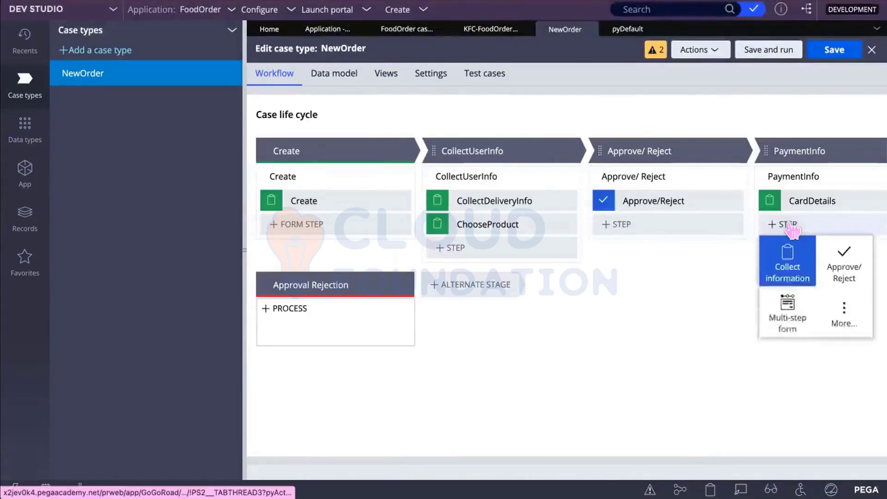
{"action": "left_click", "coordinate": [843, 315]}
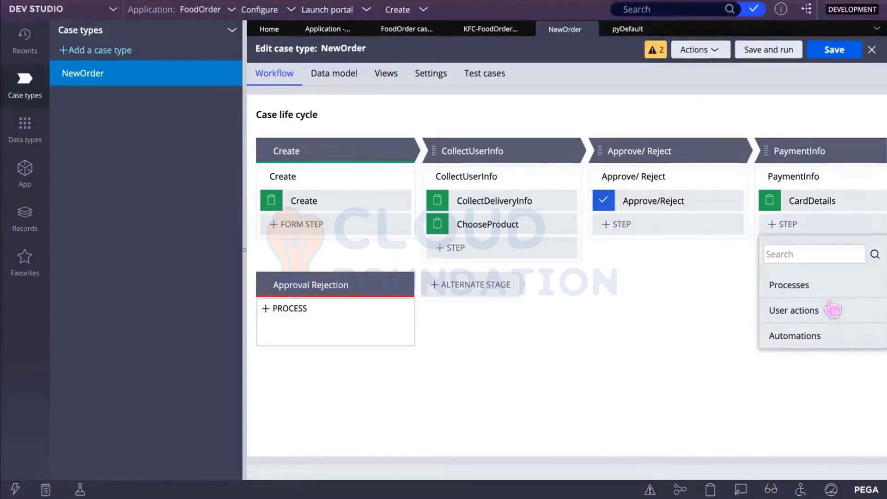
{"action": "left_click", "coordinate": [789, 253]}
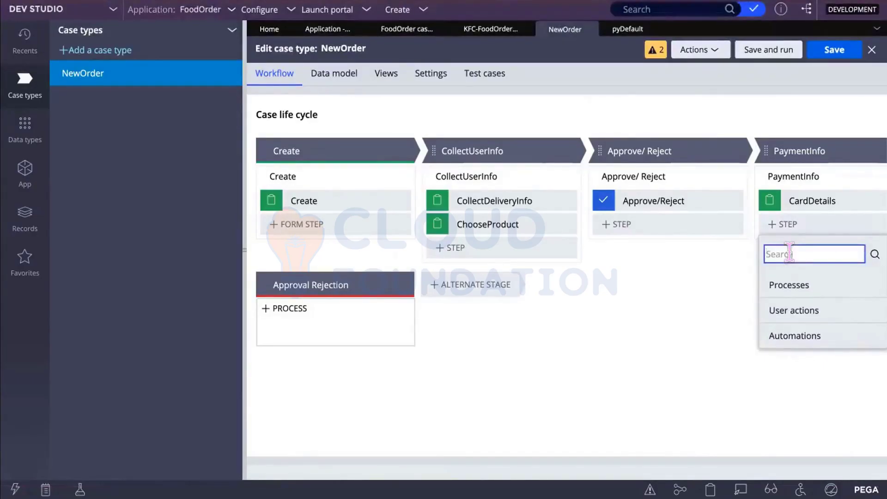
{"action": "type", "text": "email"}
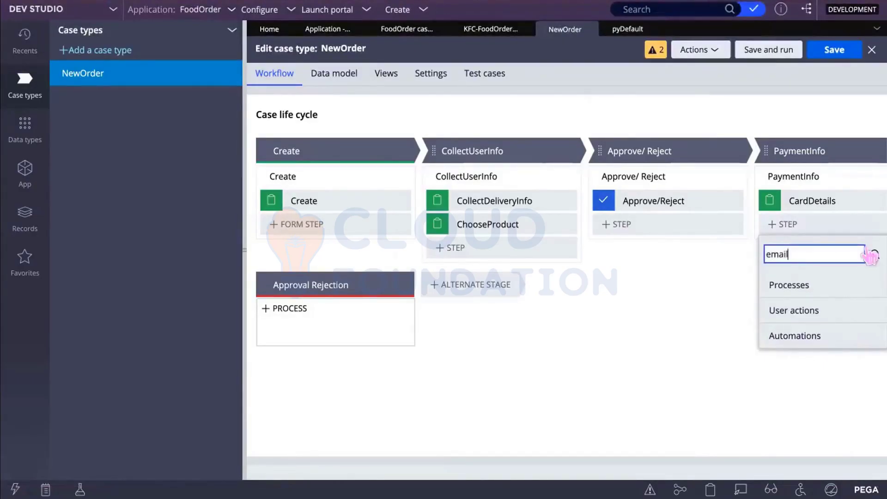
{"action": "left_click", "coordinate": [874, 254]}
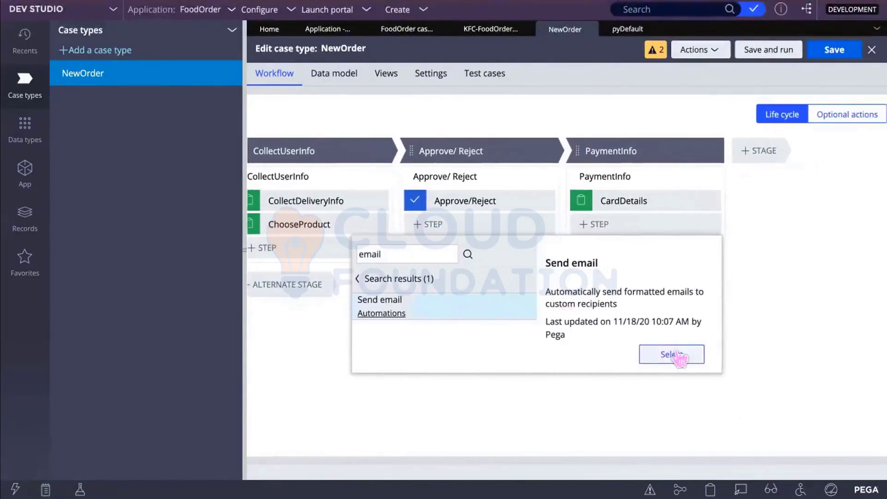
{"action": "left_click", "coordinate": [677, 355]}
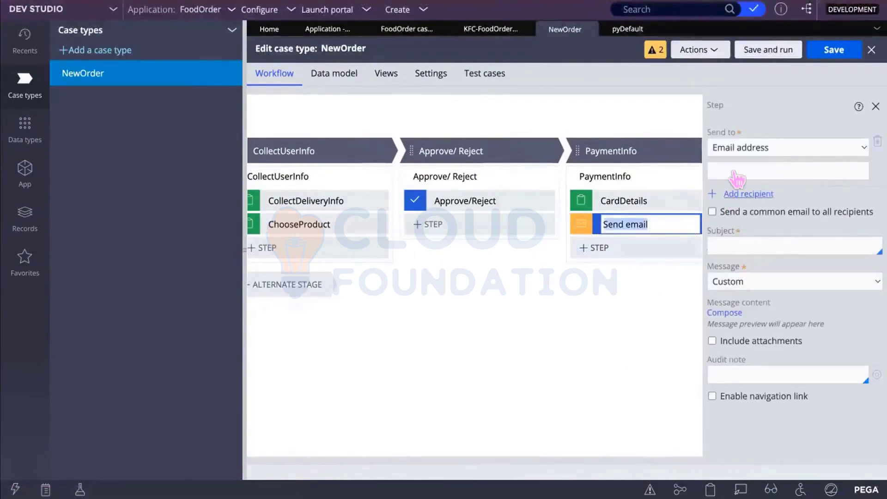
{"action": "left_click", "coordinate": [874, 106]}
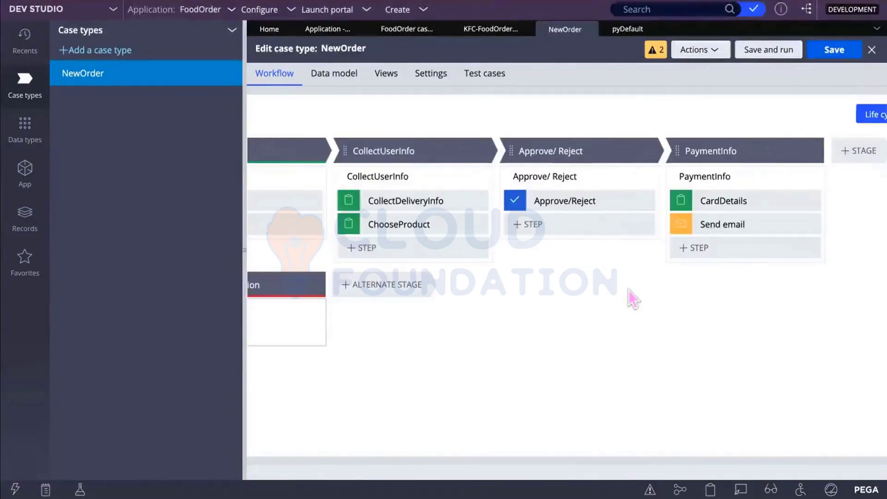
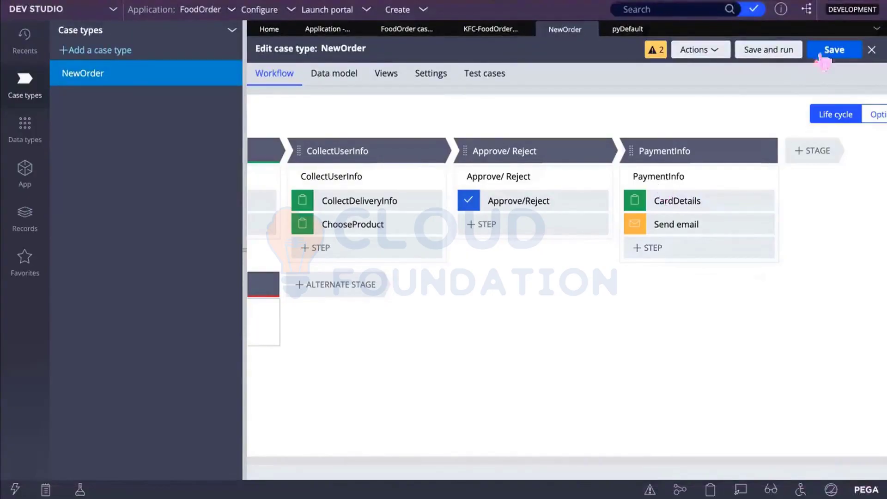
Step: Save the NewOrder workflow, then check out its pyDefault case type rule and review Case wide actions
{"action": "left_click", "coordinate": [826, 51]}
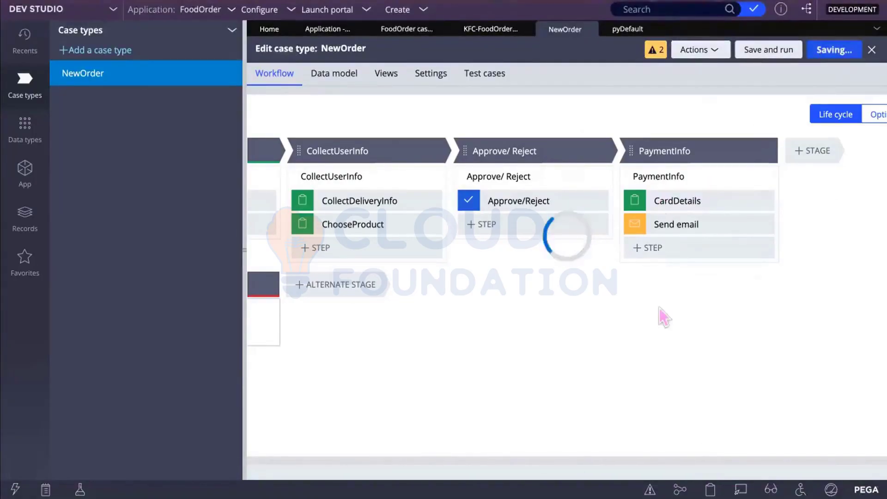
{"action": "left_click", "coordinate": [627, 29]}
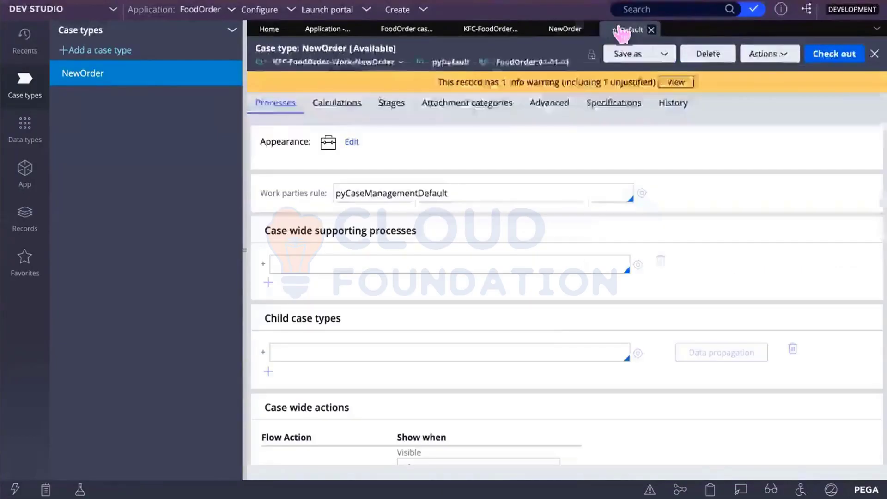
{"action": "scroll", "coordinate": [547, 341], "scroll_direction": "down", "scroll_amount": 3}
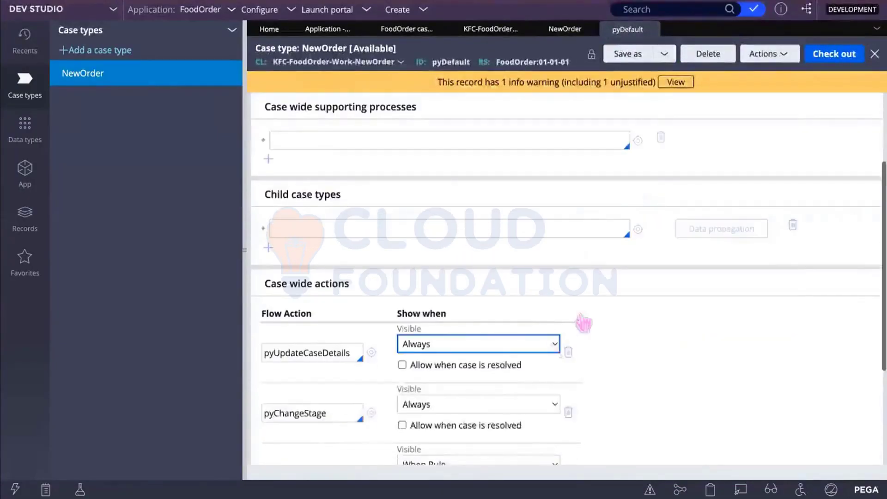
{"action": "left_click", "coordinate": [833, 48]}
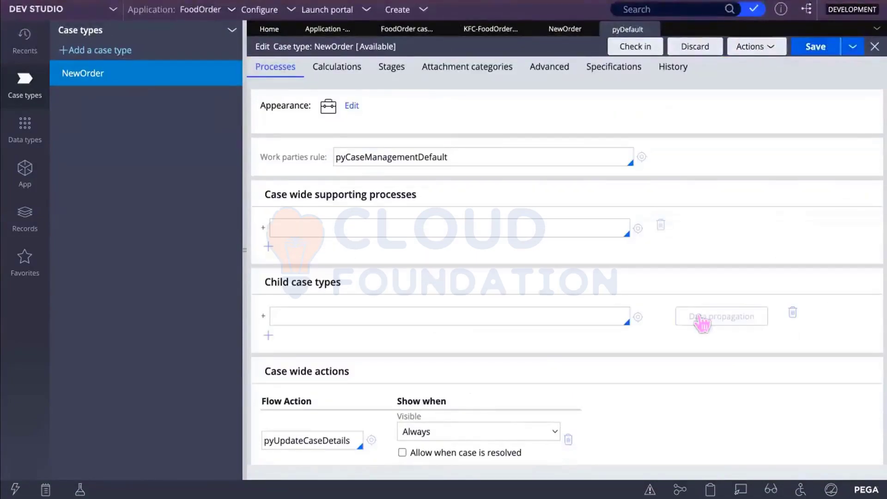
{"action": "scroll", "coordinate": [547, 353], "scroll_direction": "down", "scroll_amount": 1}
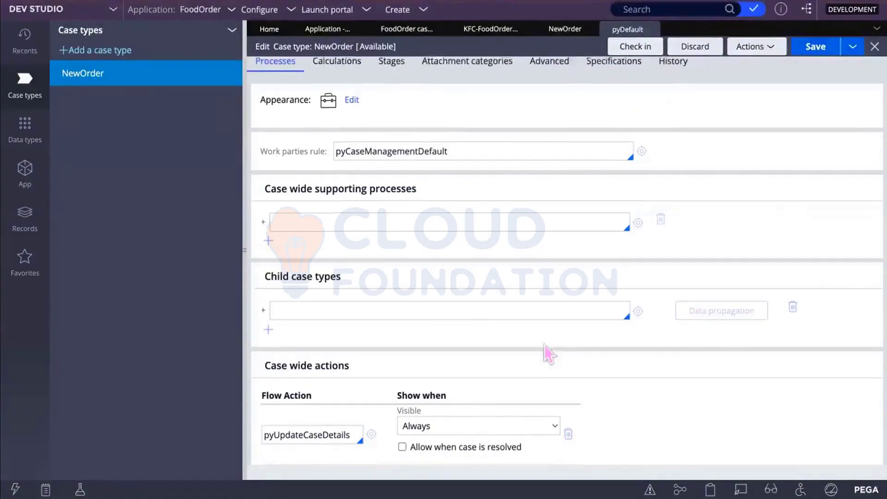
{"action": "scroll", "coordinate": [547, 354], "scroll_direction": "down", "scroll_amount": 3}
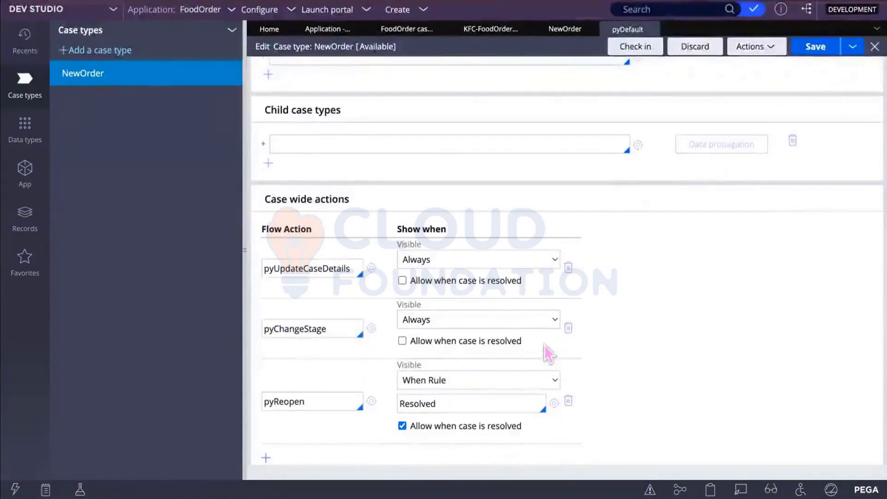
{"action": "scroll", "coordinate": [544, 345], "scroll_direction": "up", "scroll_amount": 2}
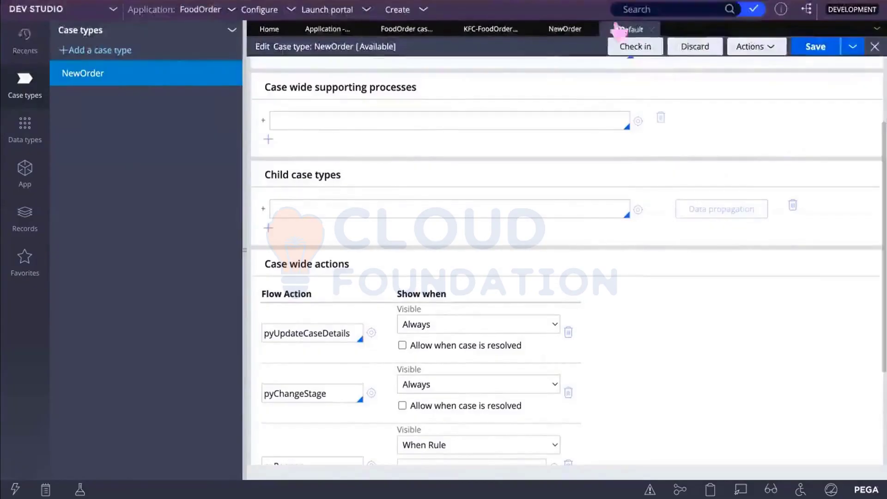
{"action": "left_click", "coordinate": [564, 32]}
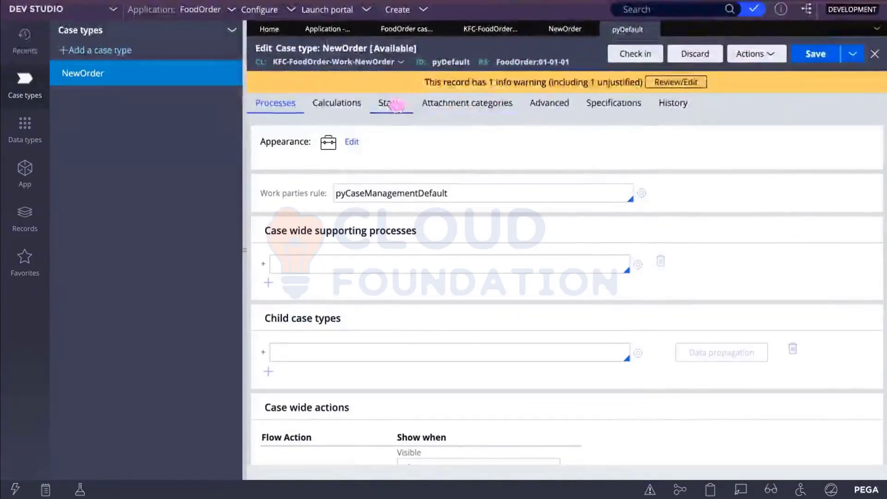
Step: Refresh the pyDefault rule and inspect the !pxIsEmail start condition on its Stages tab
{"action": "left_click", "coordinate": [390, 104]}
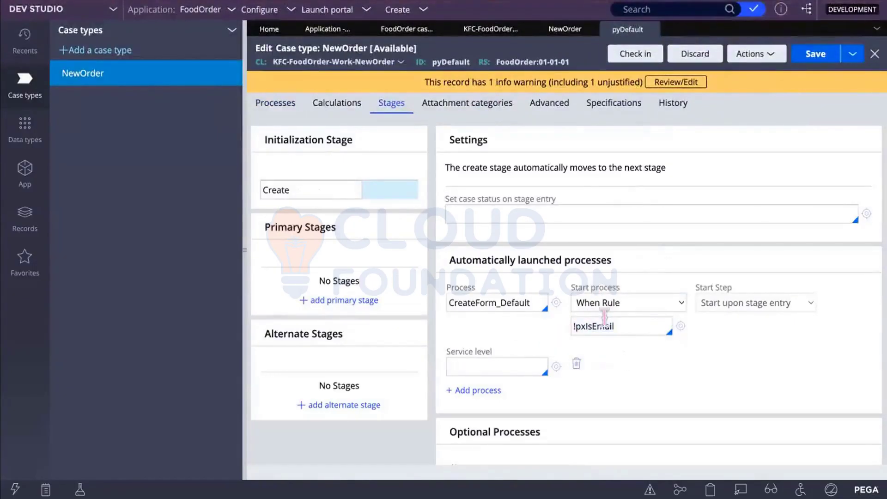
{"action": "left_click", "coordinate": [758, 53]}
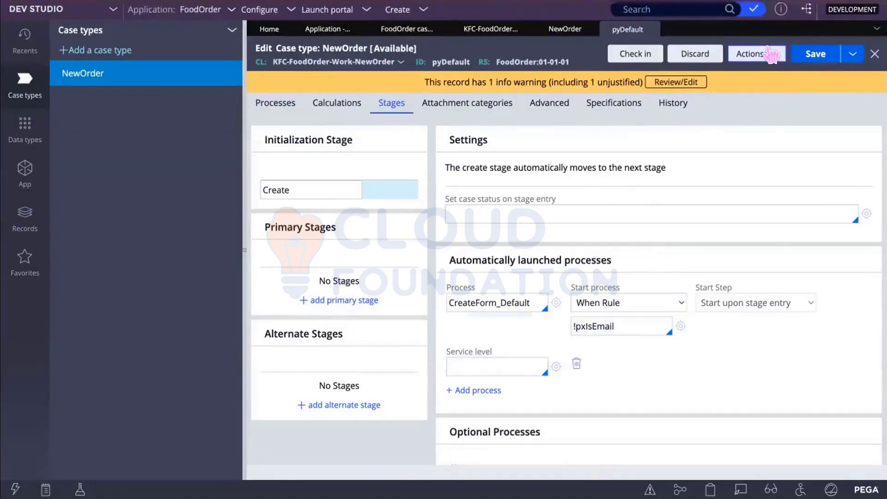
{"action": "left_click", "coordinate": [722, 71]}
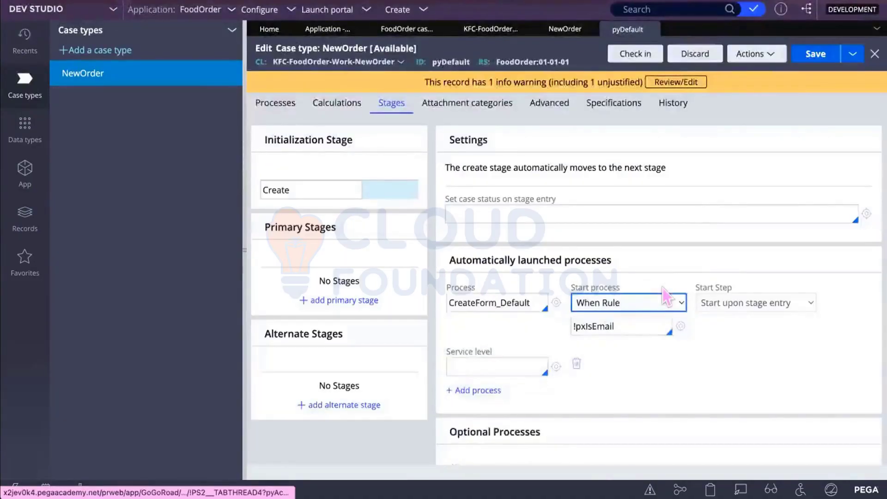
{"action": "left_click_drag", "start_coordinate": [615, 326], "coordinate": [562, 329]}
{"action": "left_click", "coordinate": [563, 328]}
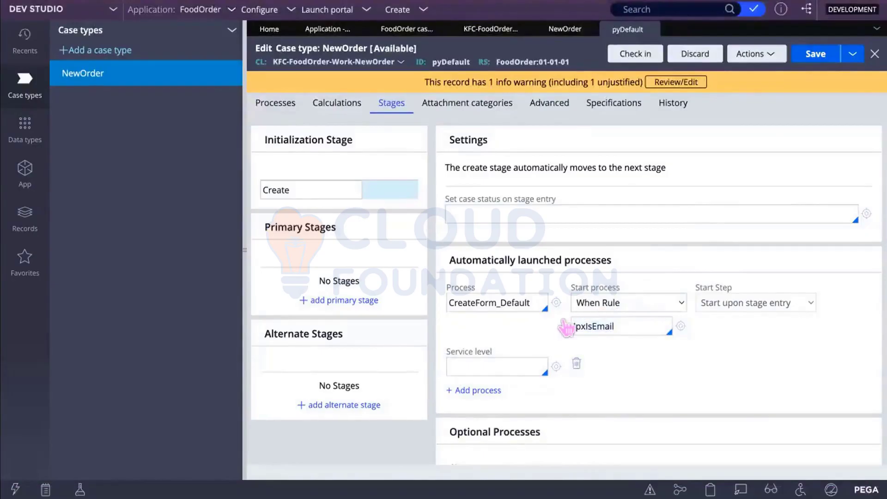
Step: Discard the pyDefault checkout and close its tab to return to NewOrder
{"action": "left_click", "coordinate": [694, 58]}
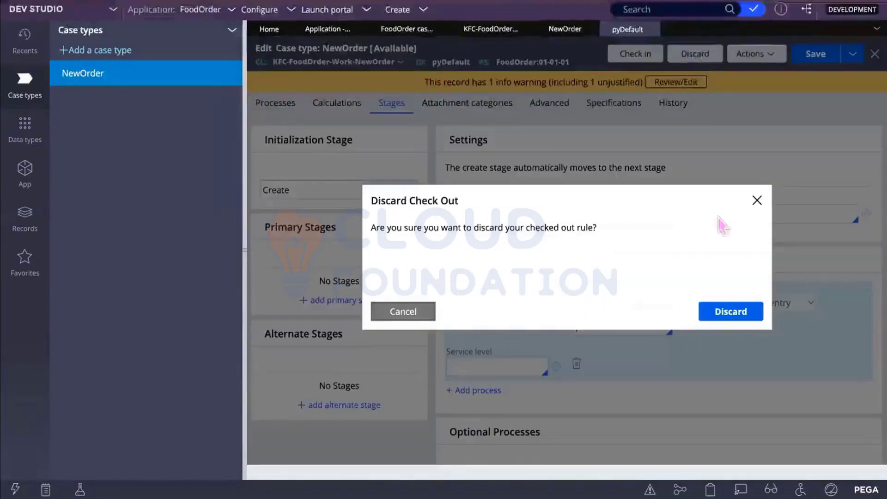
{"action": "left_click", "coordinate": [749, 308]}
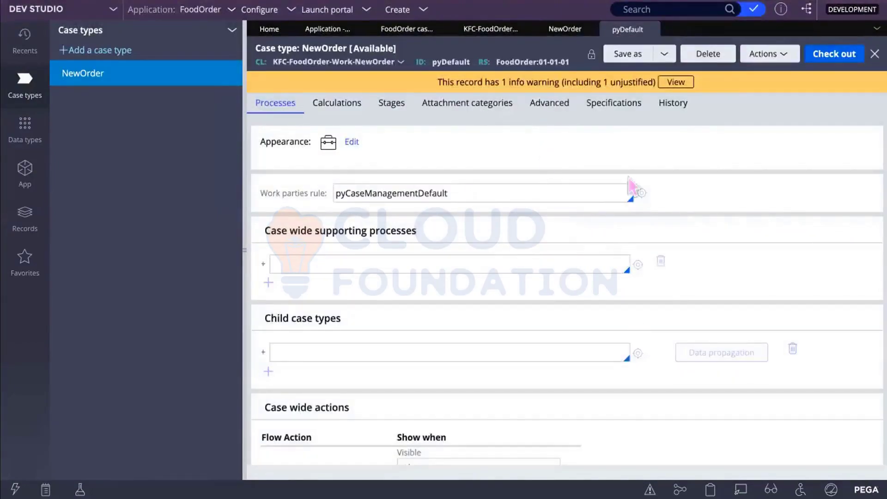
{"action": "left_click", "coordinate": [652, 30]}
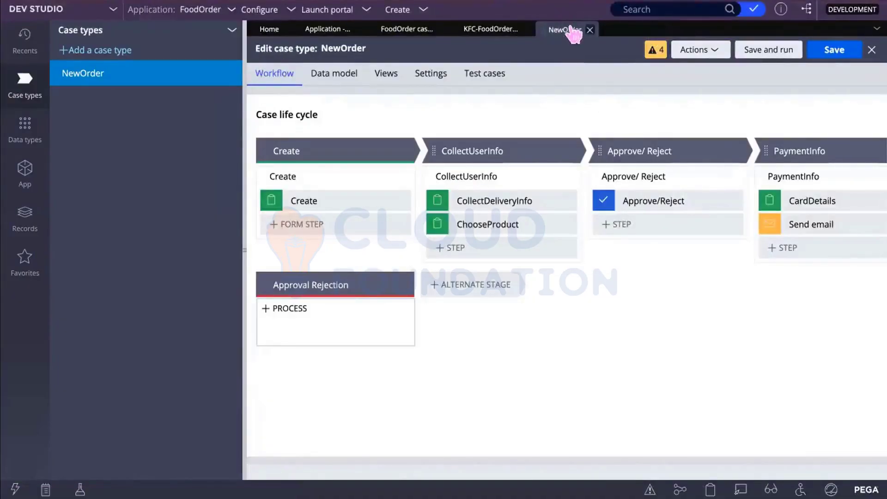
Step: Reopen the NewOrder rule form via Actions > Open and inspect CreateForm_Default's !pxIsEmail start condition
{"action": "left_click", "coordinate": [717, 53]}
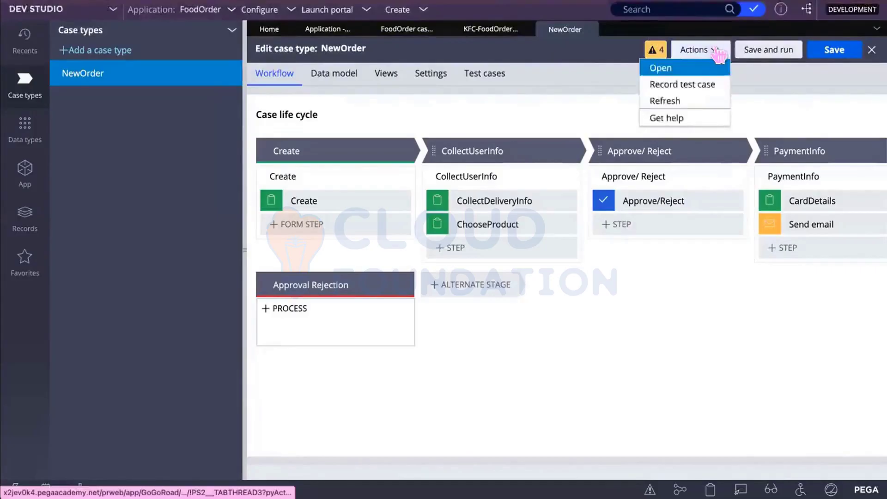
{"action": "left_click", "coordinate": [677, 71]}
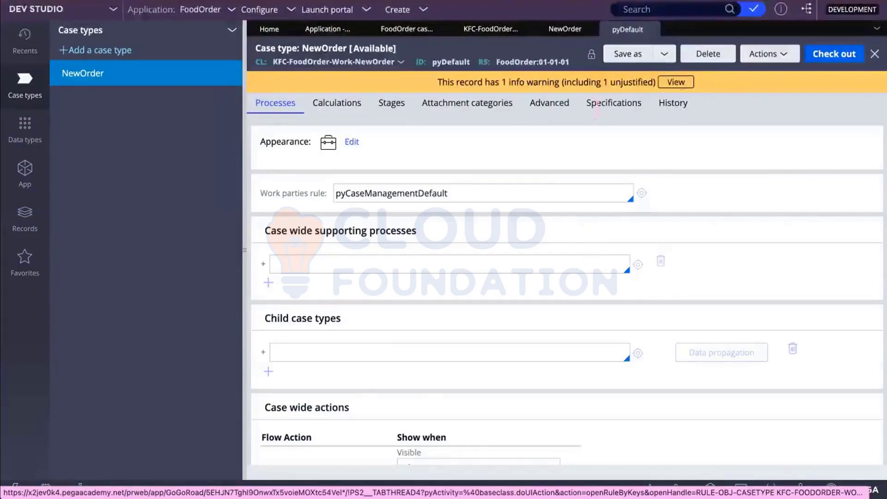
{"action": "left_click", "coordinate": [397, 103]}
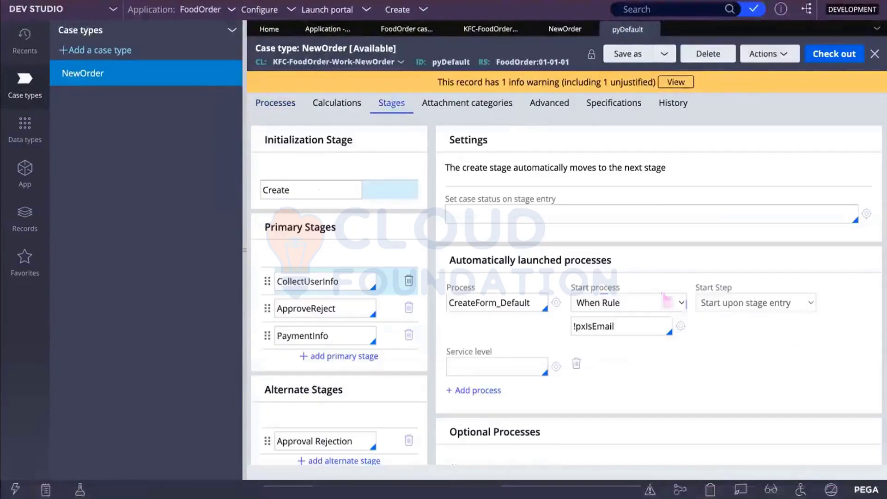
{"action": "left_click_drag", "start_coordinate": [622, 326], "coordinate": [572, 324]}
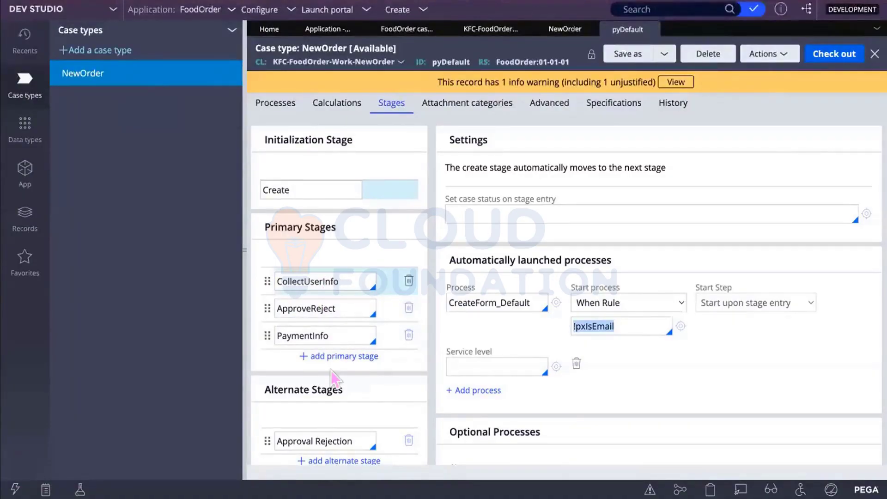
{"action": "scroll", "coordinate": [331, 371], "scroll_direction": "down", "scroll_amount": 2}
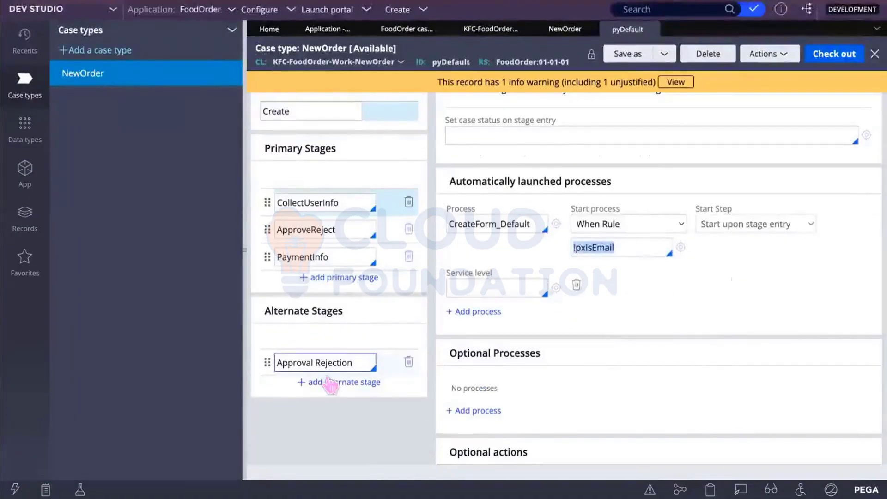
{"action": "scroll", "coordinate": [341, 384], "scroll_direction": "up", "scroll_amount": 2}
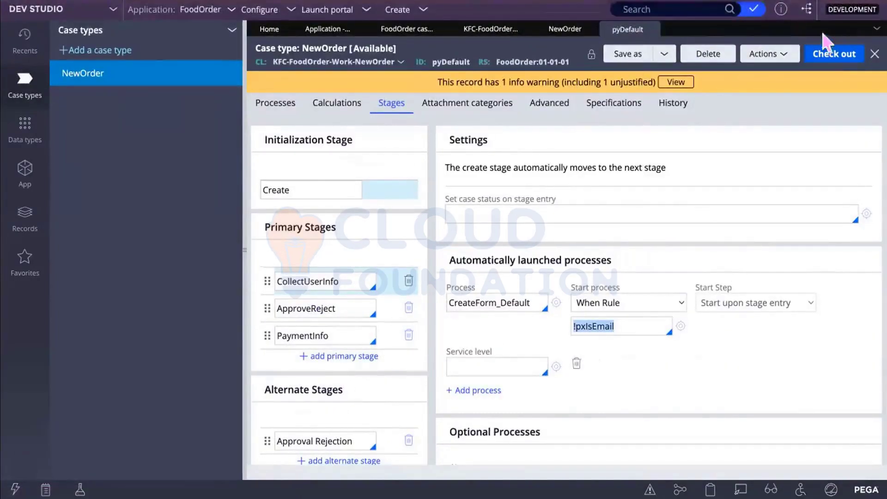
Step: Check out the pyDefault case type rule for editing
{"action": "left_click", "coordinate": [832, 54]}
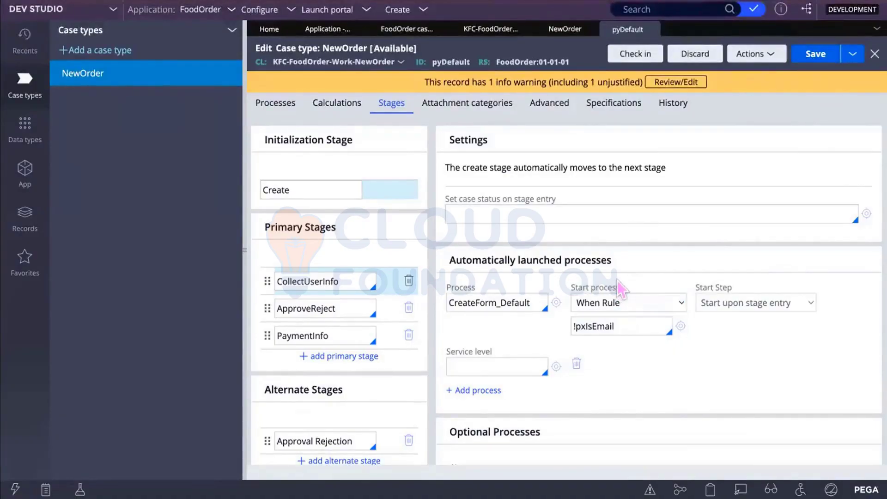
{"action": "left_click", "coordinate": [303, 189]}
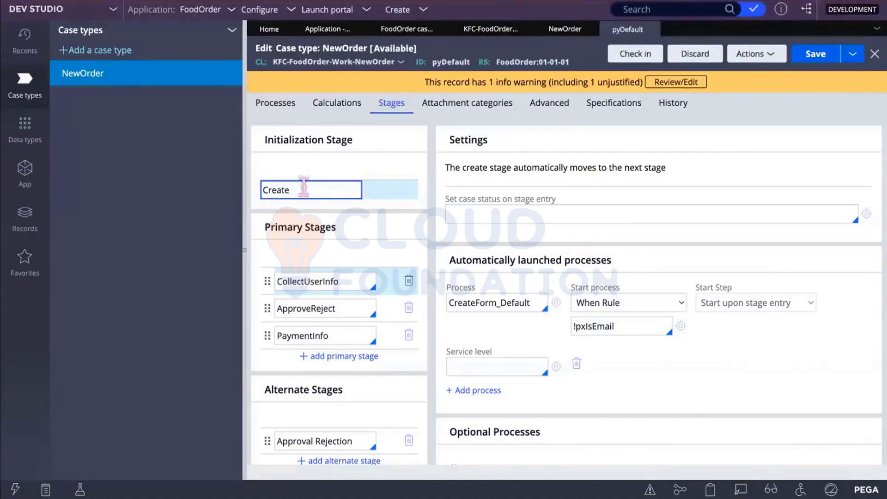
{"action": "left_click", "coordinate": [308, 187]}
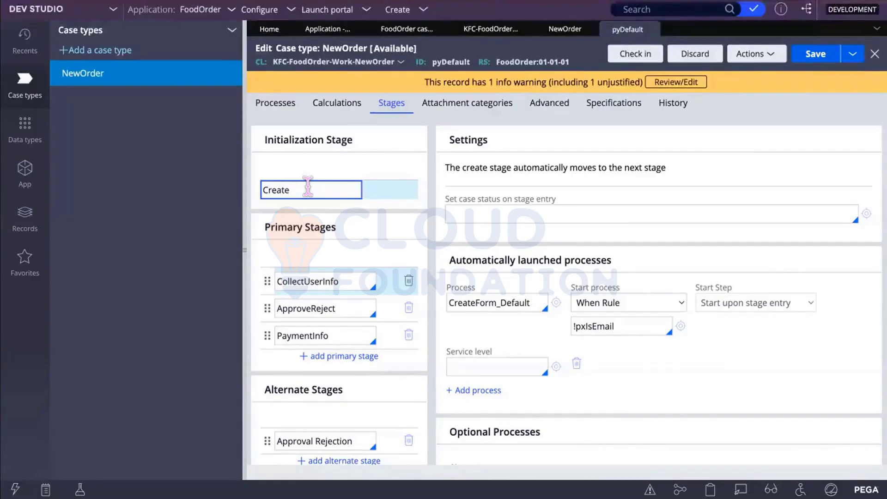
Step: Replace CreateForm_Default's !pxIsEmail start condition with the when rule Never
{"action": "left_click", "coordinate": [623, 329]}
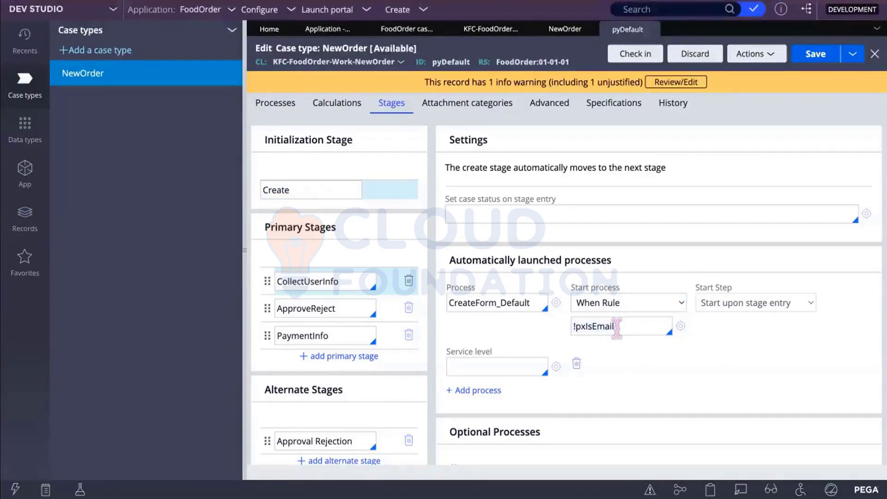
{"action": "key", "text": "BackSpace"}
{"action": "key", "text": "BackSpace"}
{"action": "key", "text": "BackSpace"}
{"action": "key", "text": "BackSpace"}
{"action": "key", "text": "BackSpace"}
{"action": "key", "text": "BackSpace"}
{"action": "key", "text": "BackSpace"}
{"action": "key", "text": "BackSpace"}
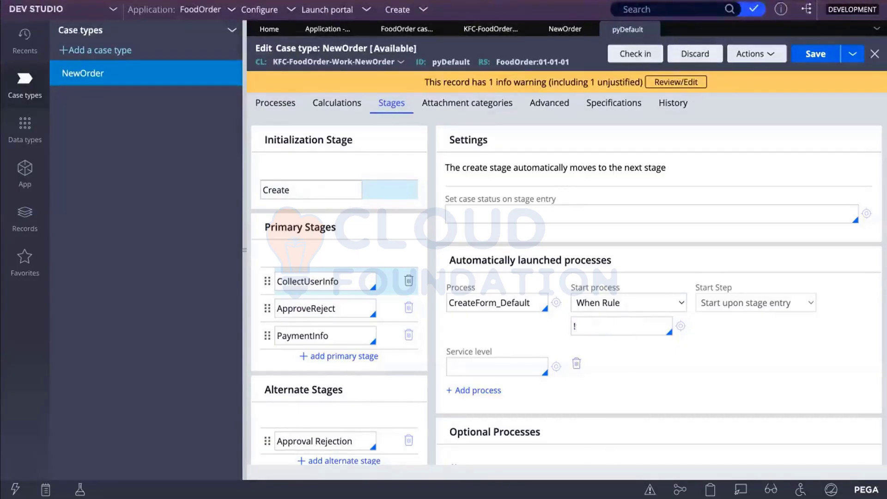
{"action": "key", "text": "Down"}
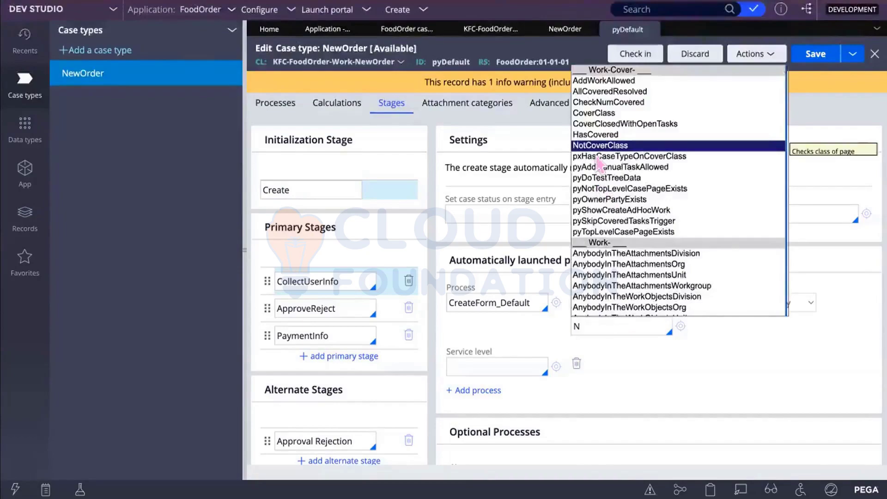
{"action": "type", "text": "ever"}
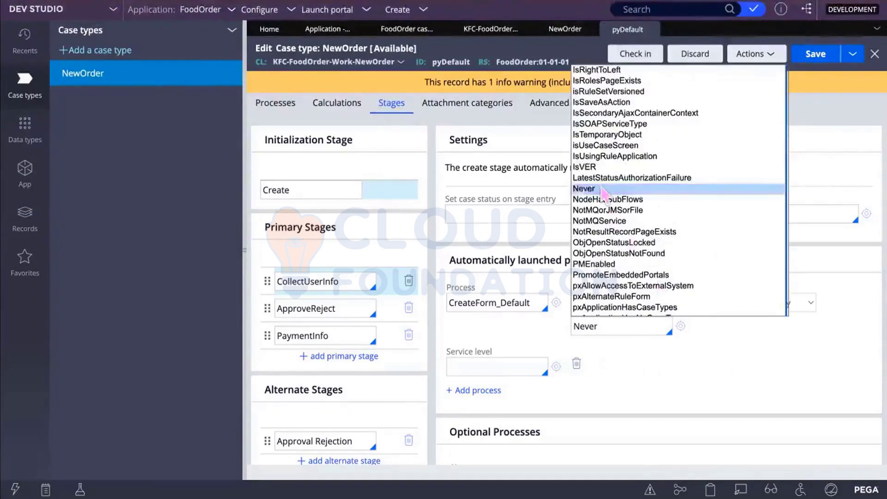
{"action": "left_click", "coordinate": [593, 189]}
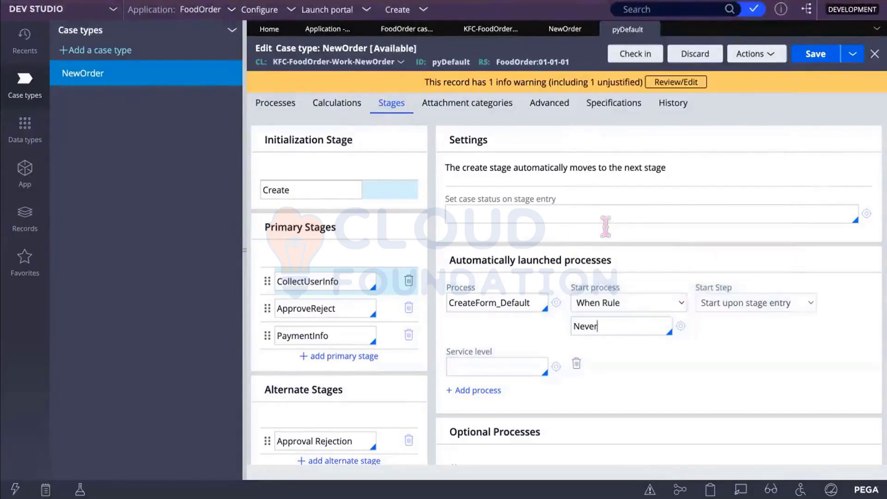
Step: Save the Never when rule change and check in pyDefault with comment 'Modify When Rule'
{"action": "left_click", "coordinate": [813, 53]}
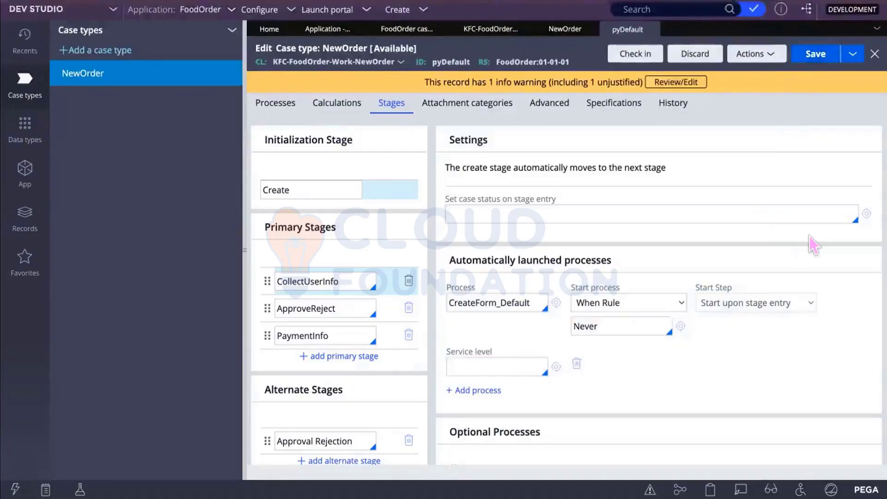
{"action": "left_click", "coordinate": [816, 54]}
{"action": "left_click", "coordinate": [635, 53]}
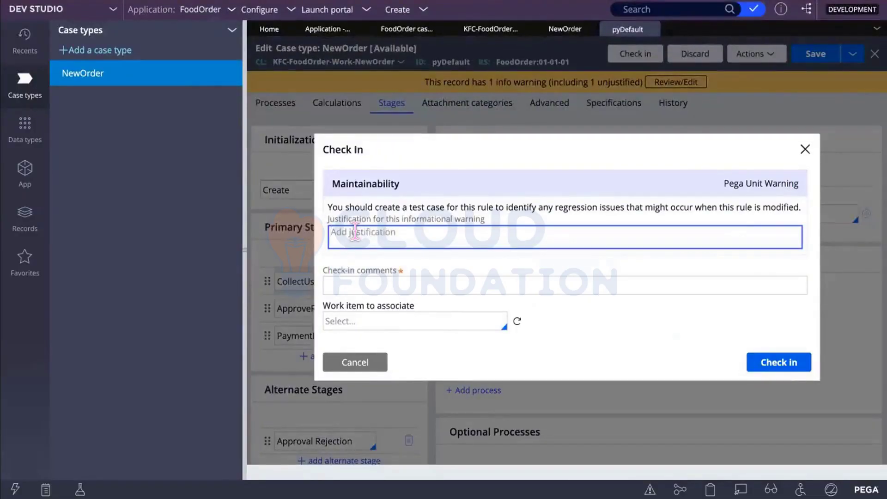
{"action": "left_click", "coordinate": [355, 282]}
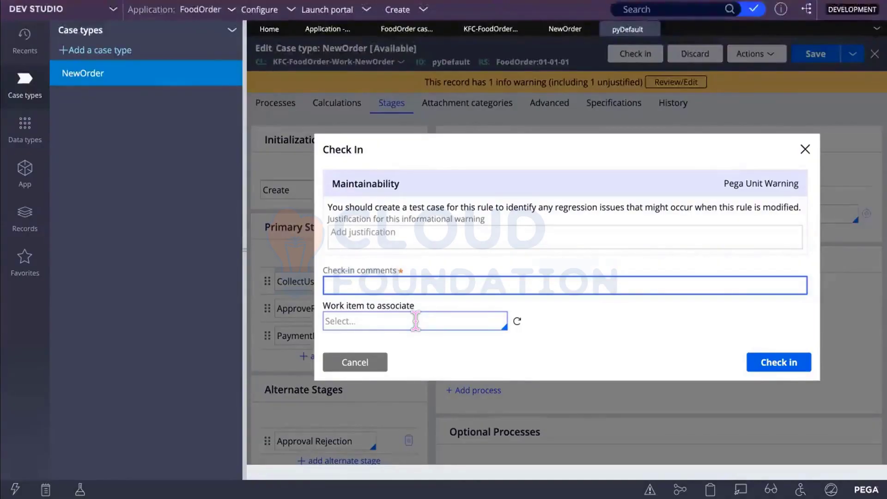
{"action": "type", "text": "Addesome "}
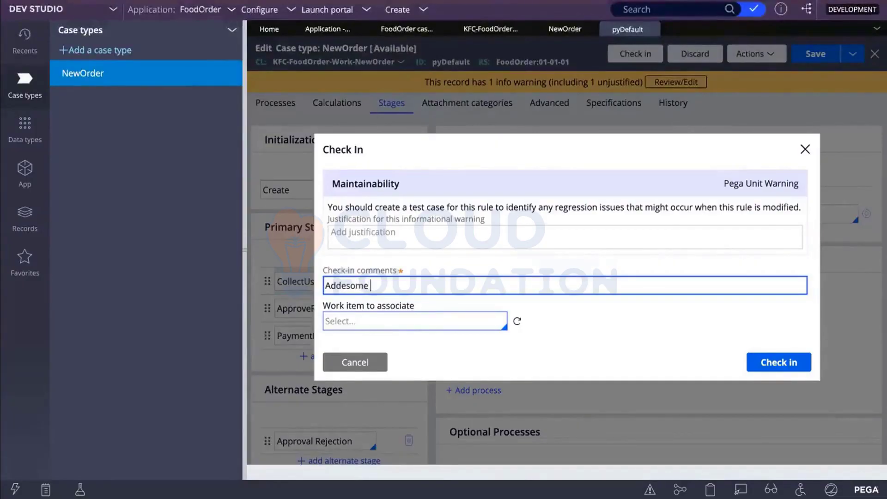
{"action": "type", "text": "R"}
{"action": "type", "text": "eR"}
{"action": "type", "text": "ules/"}
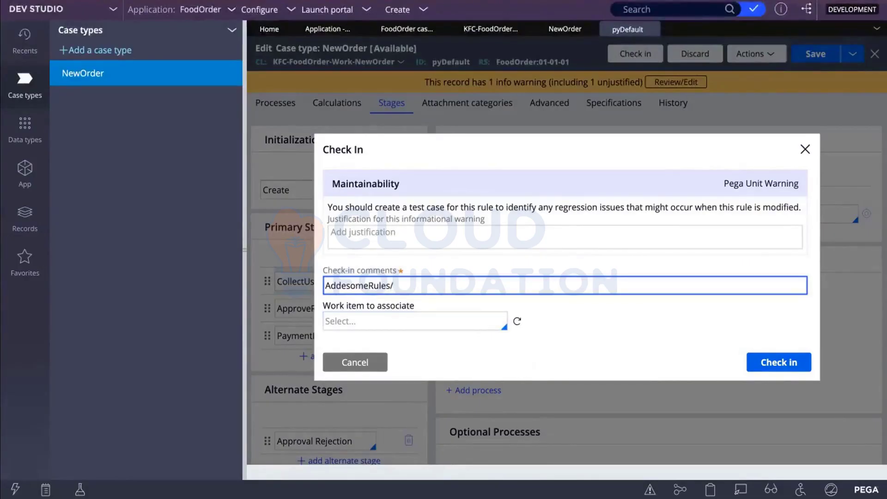
{"action": "key", "text": "BackSpace"}
{"action": "key", "text": "BackSpace"}
{"action": "key", "text": "BackSpace"}
{"action": "key", "text": "BackSpace"}
{"action": "key", "text": "BackSpace"}
{"action": "key", "text": "BackSpace"}
{"action": "key", "text": "BackSpace"}
{"action": "key", "text": "BackSpace"}
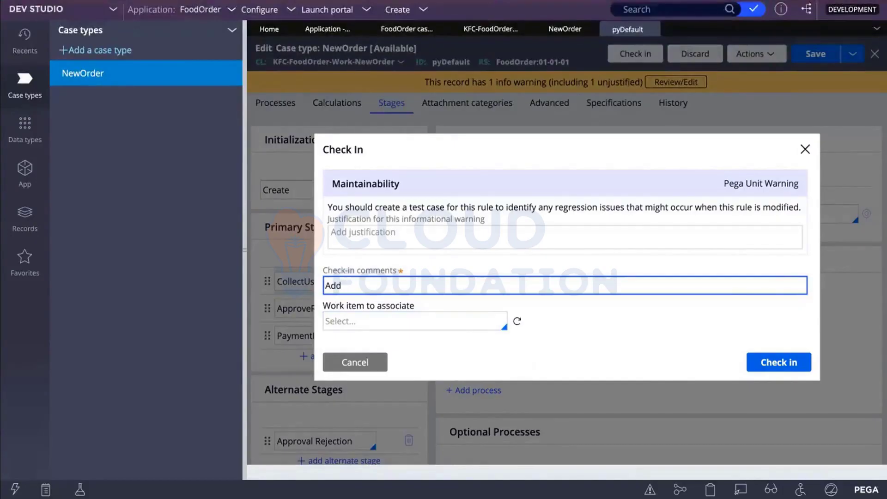
{"action": "type", "text": "ed"}
{"action": "key", "text": "BackSpace"}
{"action": "key", "text": "BackSpace"}
{"action": "key", "text": "BackSpace"}
{"action": "key", "text": "BackSpace"}
{"action": "type", "text": "ModifyWhenRu"}
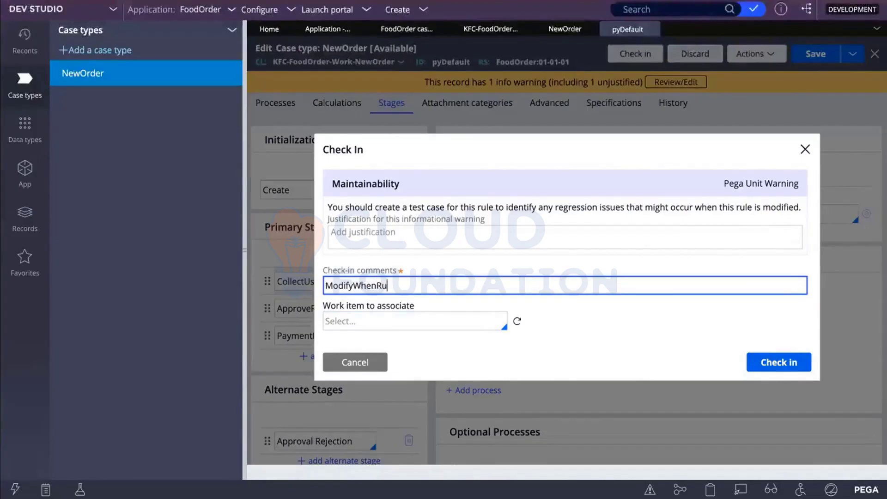
{"action": "type", "text": "le"}
{"action": "left_click", "coordinate": [353, 278]}
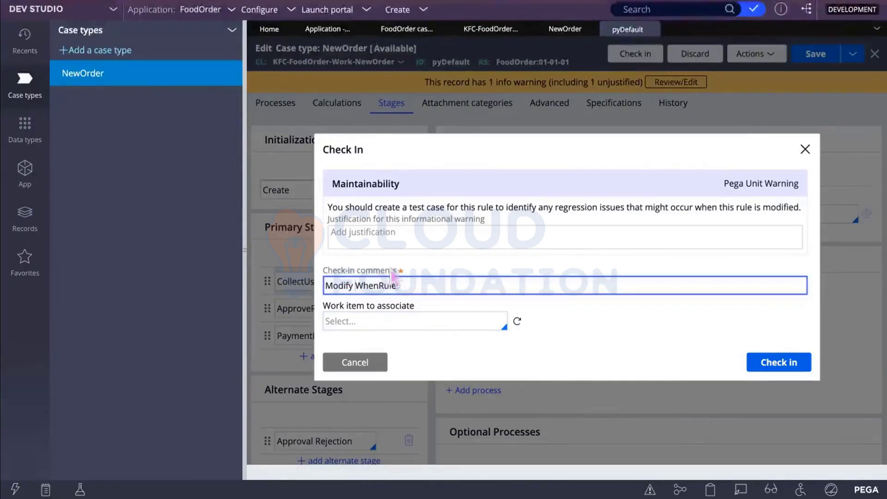
{"action": "left_click", "coordinate": [378, 285]}
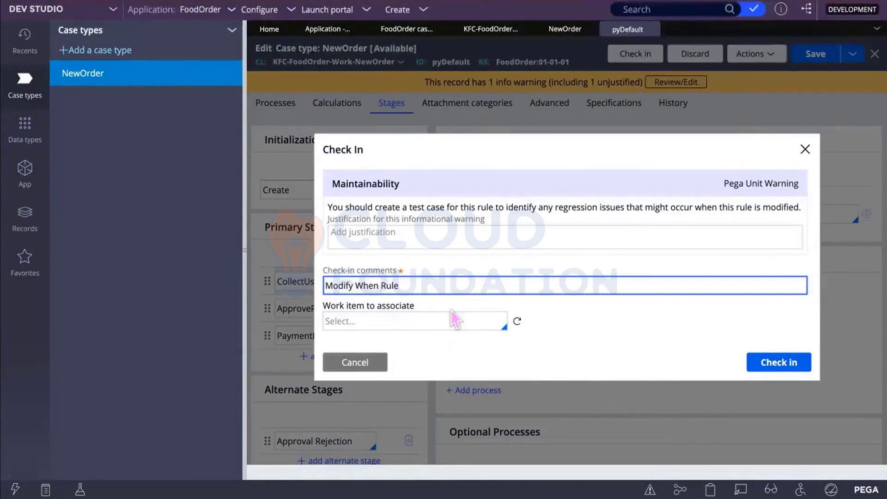
{"action": "left_click", "coordinate": [771, 360]}
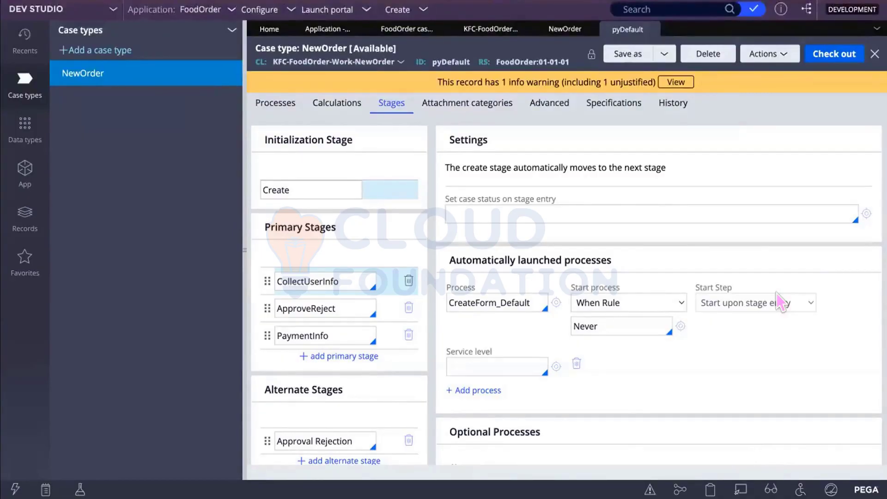
Step: Open pyDefault's History tab and scroll to the History details entry
{"action": "left_click", "coordinate": [671, 105]}
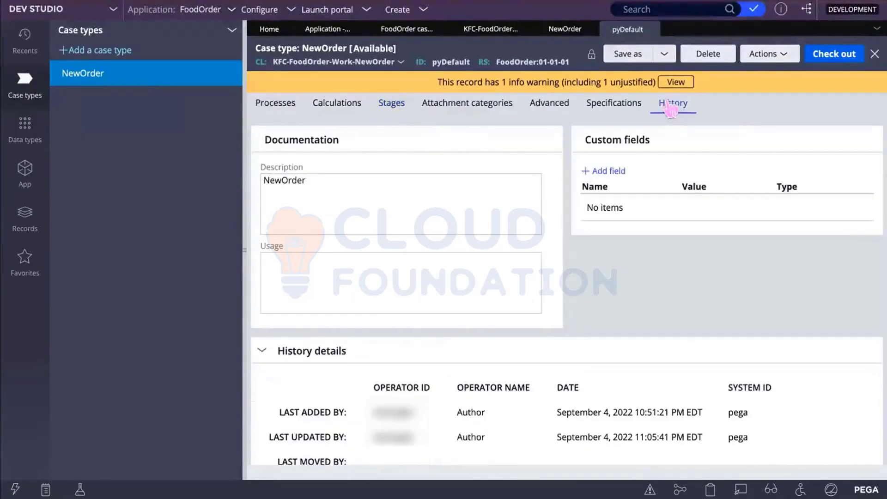
{"action": "scroll", "coordinate": [539, 335], "scroll_direction": "down", "scroll_amount": 1}
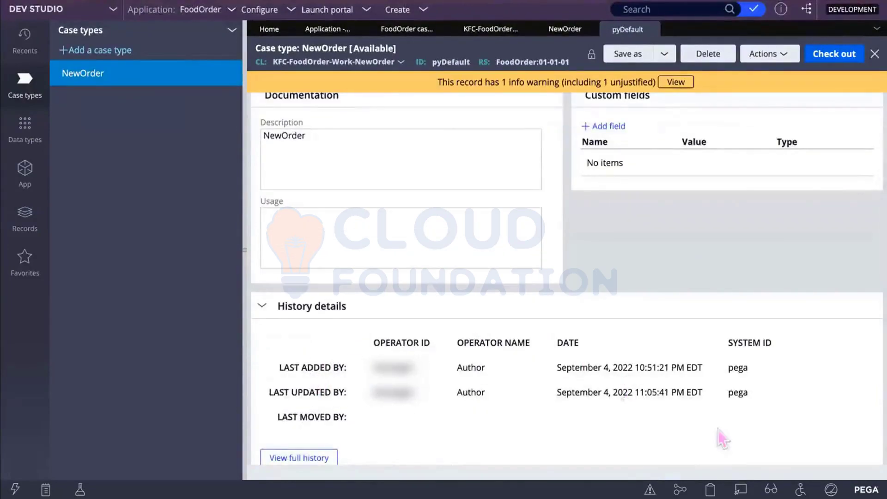
{"action": "left_click", "coordinate": [298, 457]}
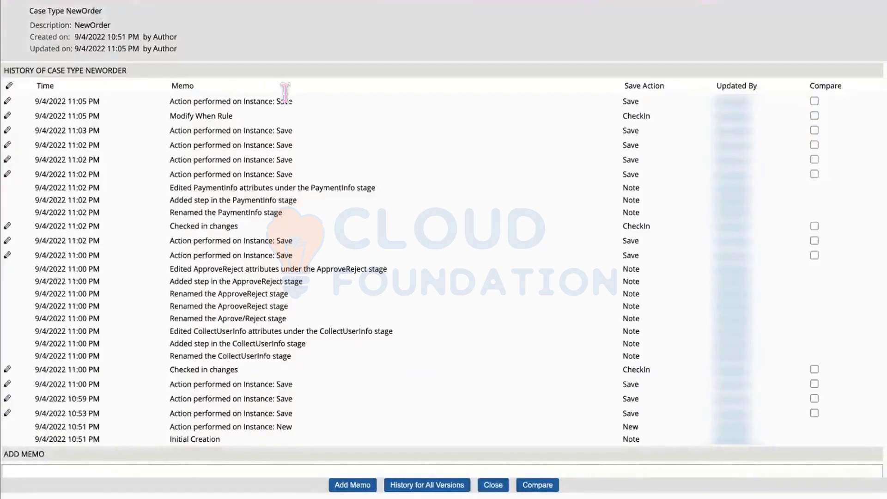
{"action": "triple_click", "coordinate": [200, 101]}
{"action": "left_click_drag", "start_coordinate": [246, 117], "coordinate": [153, 116]}
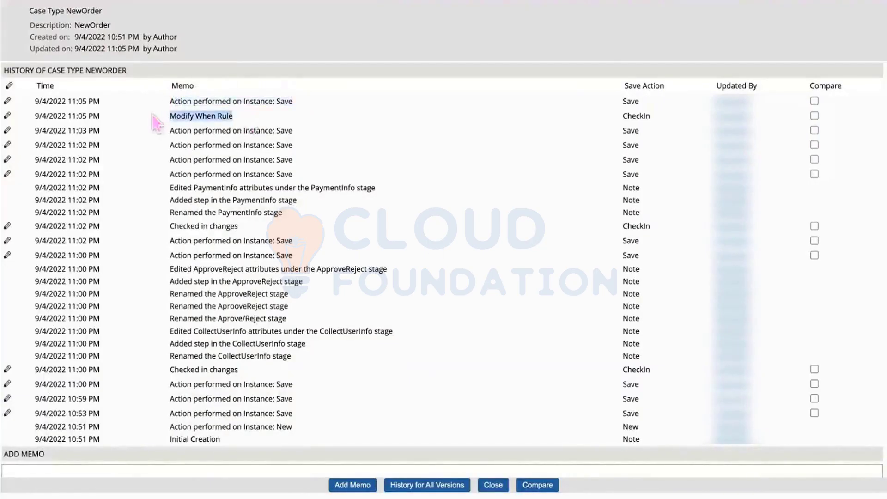
{"action": "left_click_drag", "start_coordinate": [660, 115], "coordinate": [596, 114]}
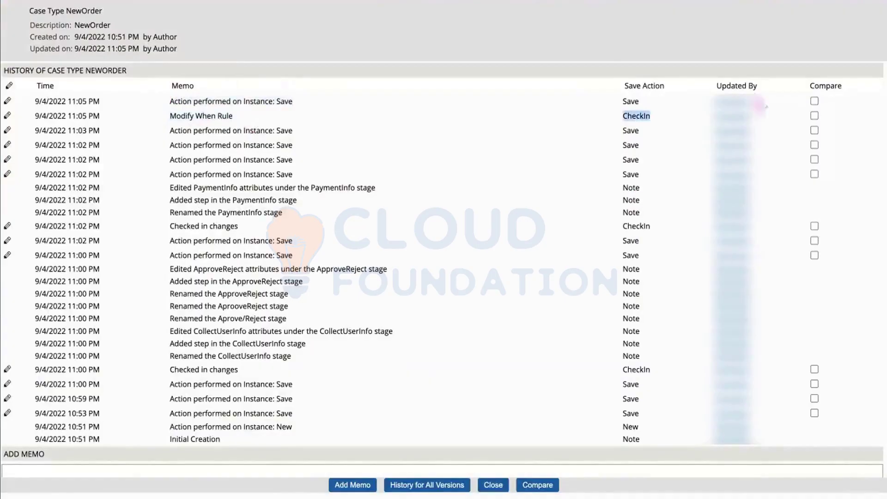
{"action": "left_click_drag", "start_coordinate": [201, 123], "coordinate": [166, 109]}
{"action": "left_click", "coordinate": [501, 135]}
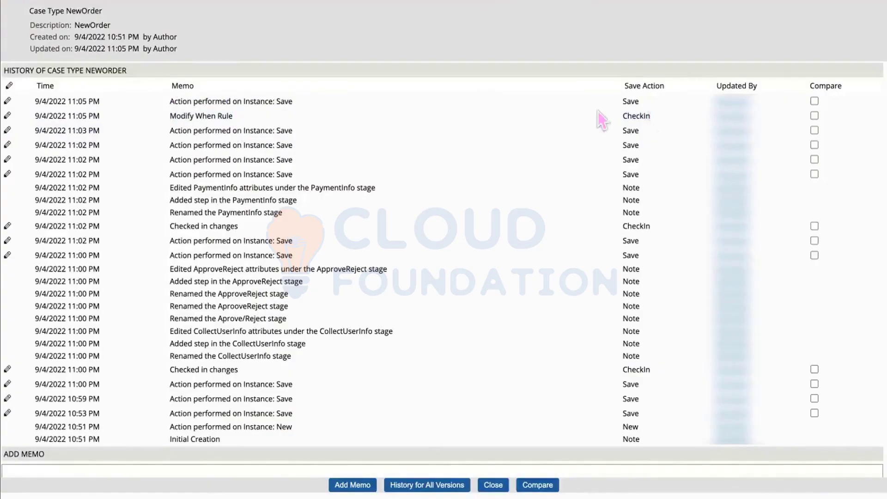
{"action": "left_click_drag", "start_coordinate": [650, 116], "coordinate": [597, 112]}
{"action": "left_click", "coordinate": [232, 110]}
{"action": "left_click_drag", "start_coordinate": [232, 110], "coordinate": [153, 109]}
{"action": "left_click", "coordinate": [222, 115]}
{"action": "scroll", "coordinate": [432, 273], "scroll_direction": "down", "scroll_amount": 1}
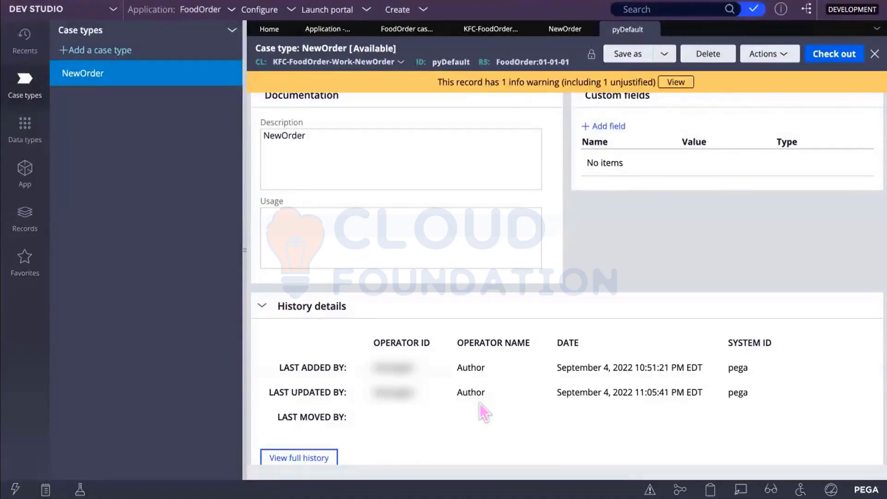
Step: Open the NewOrder workflow from the Case types explorer and save it
{"action": "scroll", "coordinate": [480, 400], "scroll_direction": "up", "scroll_amount": 1}
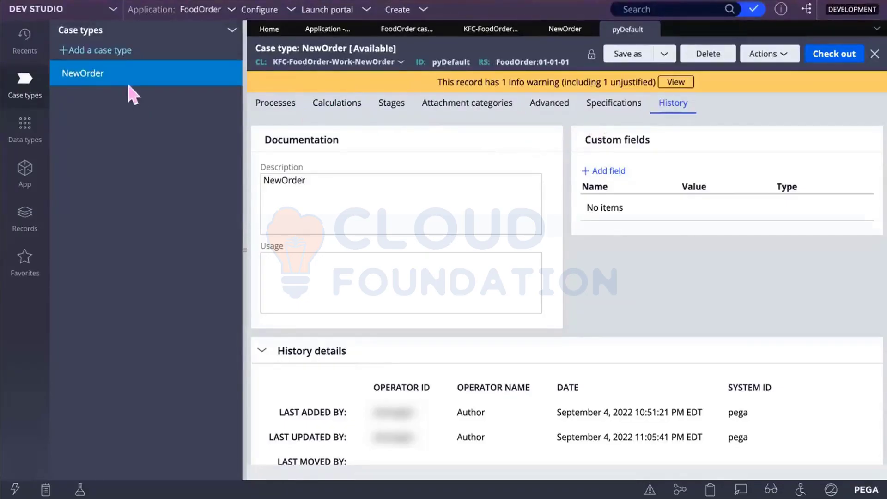
{"action": "left_click", "coordinate": [117, 76]}
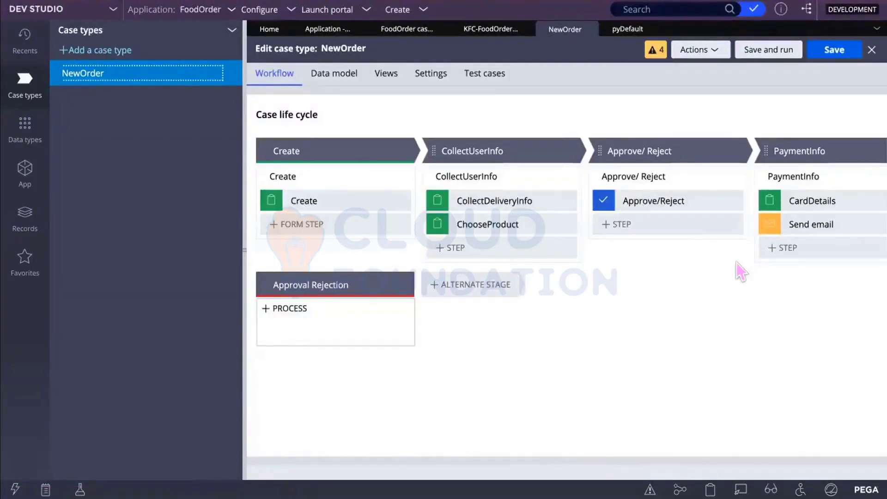
{"action": "left_click", "coordinate": [835, 51]}
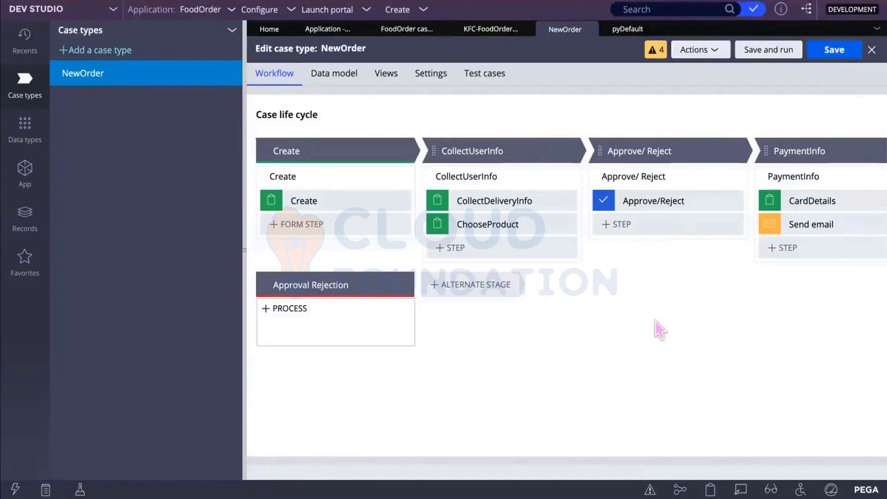
{"action": "scroll", "coordinate": [655, 320], "scroll_direction": "right", "scroll_amount": 3}
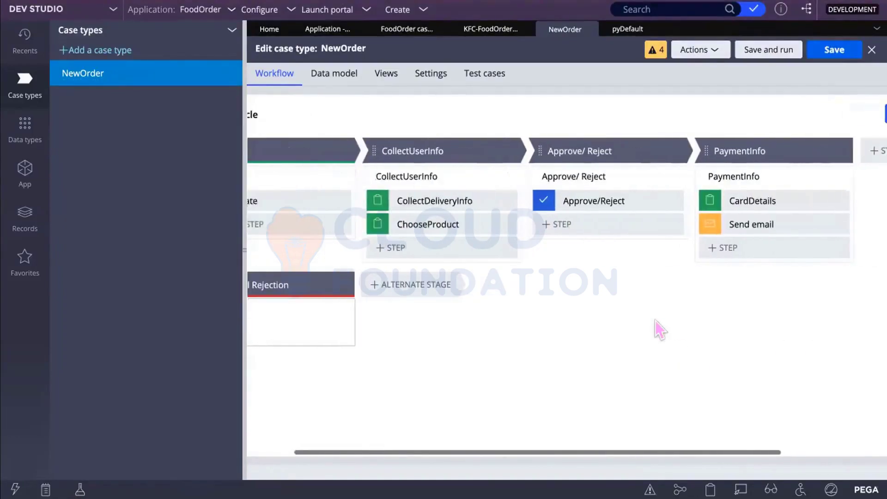
{"action": "scroll", "coordinate": [655, 320], "scroll_direction": "left", "scroll_amount": 3}
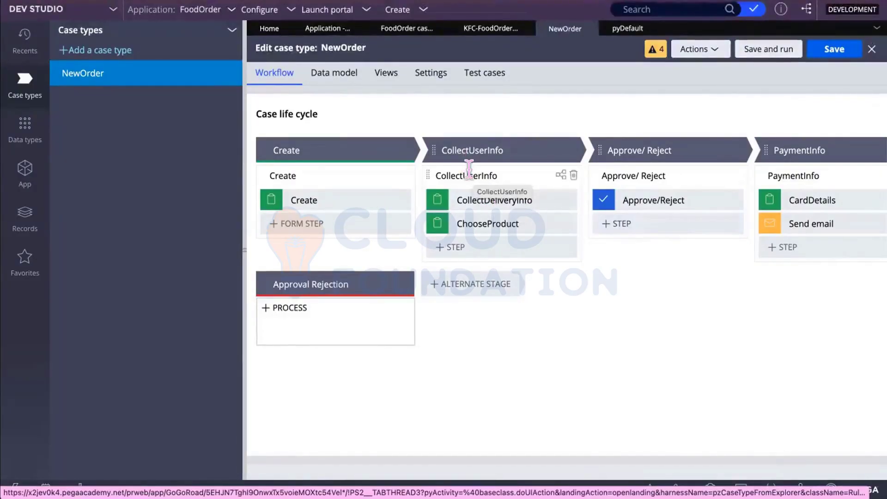
Step: View the CollectUserInfo process flow, then return to Stages & steps with its Process panel
{"action": "left_click", "coordinate": [558, 174]}
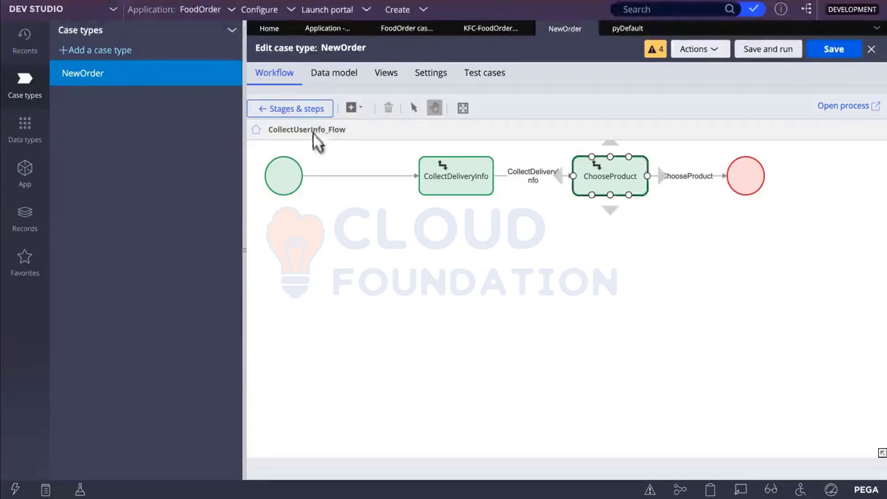
{"action": "left_click", "coordinate": [304, 109]}
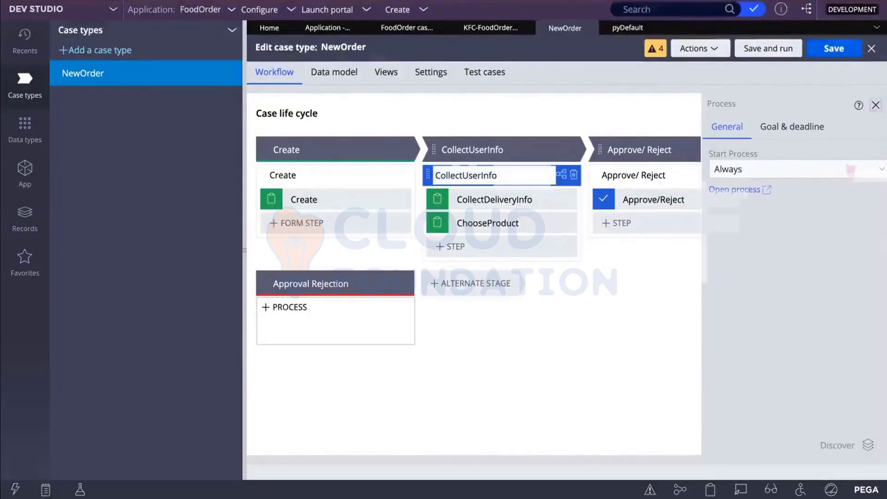
Step: Inspect the Approve/Reject flow's assignment, then return to the life cycle and close the Process panel
{"action": "left_click", "coordinate": [874, 104]}
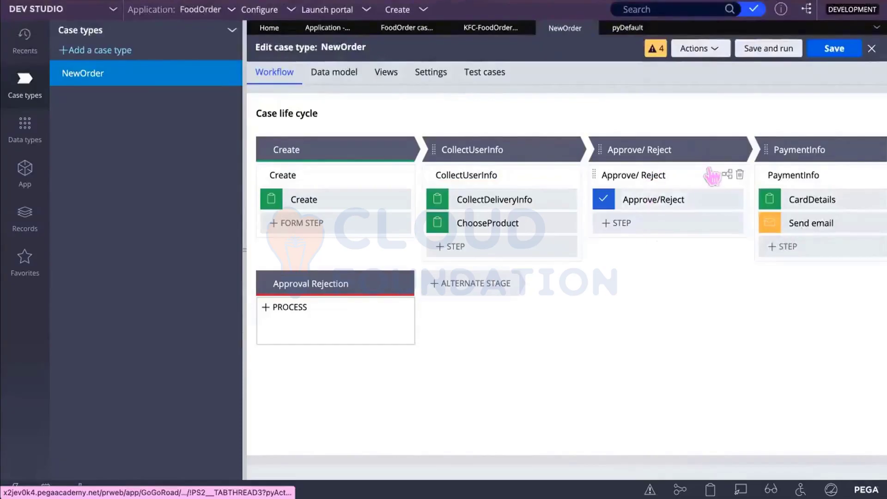
{"action": "left_click", "coordinate": [727, 175]}
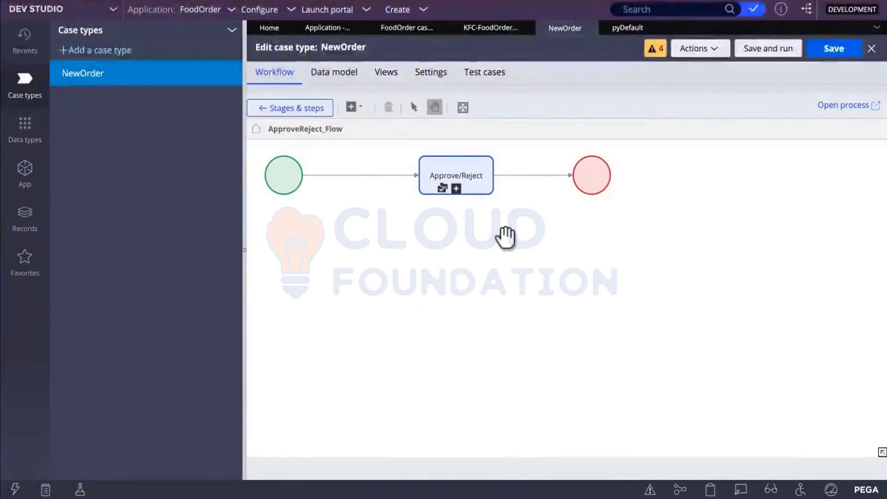
{"action": "left_click", "coordinate": [441, 190]}
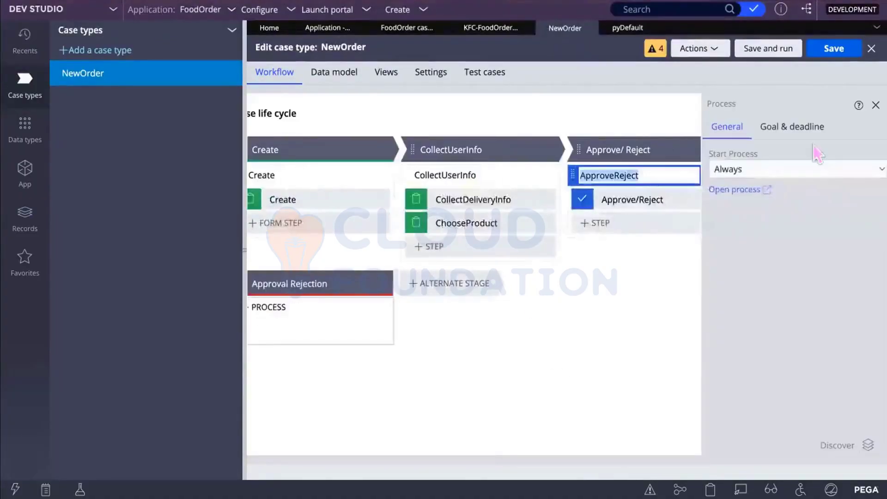
{"action": "left_click", "coordinate": [871, 108]}
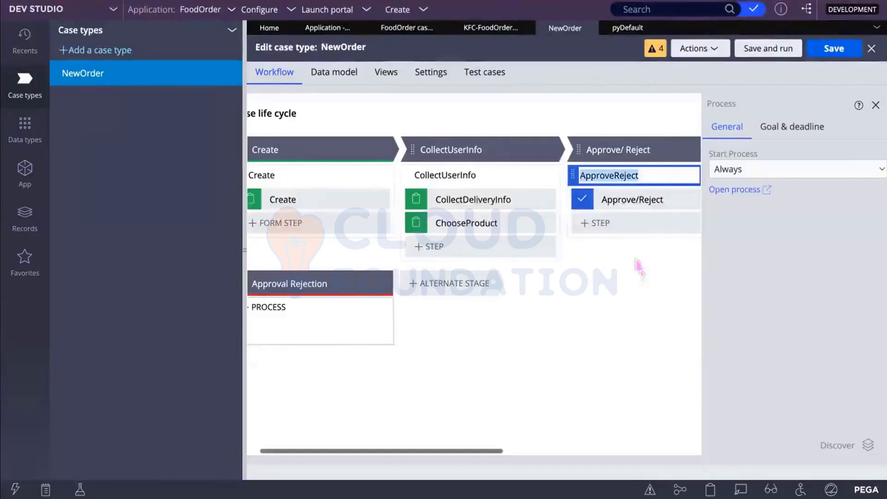
{"action": "left_click", "coordinate": [875, 105]}
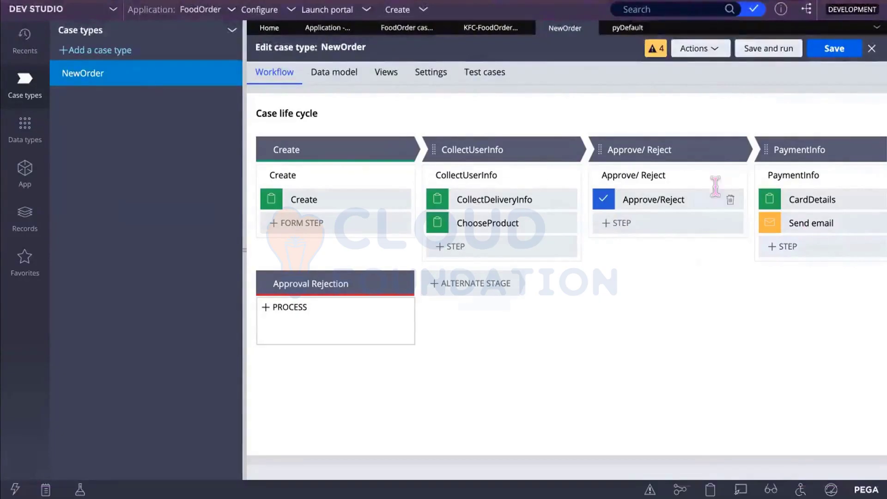
{"action": "left_click", "coordinate": [728, 173]}
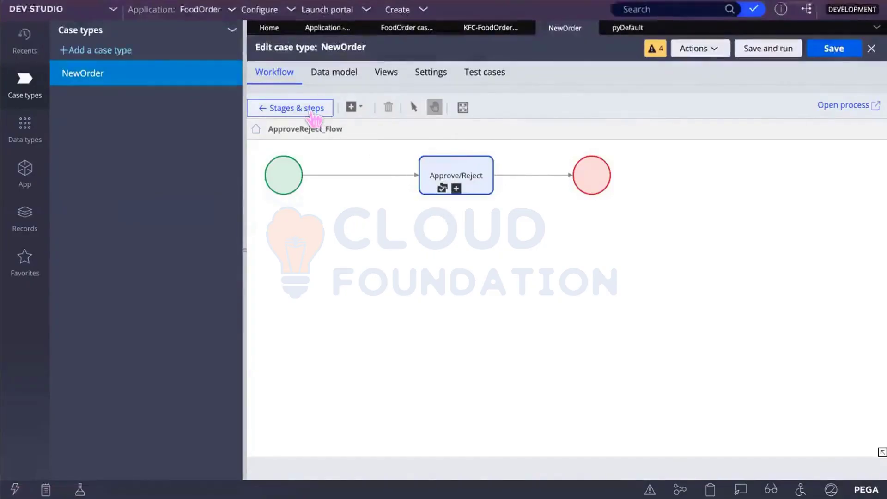
{"action": "left_click", "coordinate": [431, 176]}
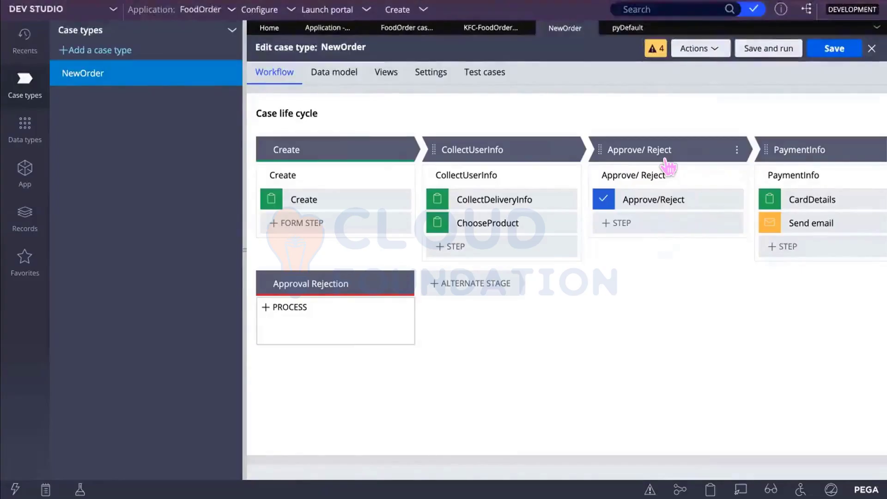
{"action": "left_click", "coordinate": [727, 174]}
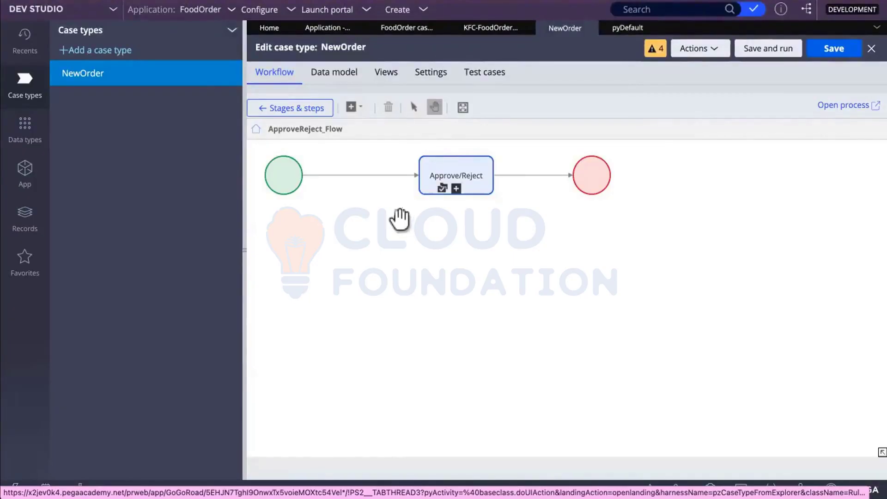
{"action": "left_click", "coordinate": [295, 116]}
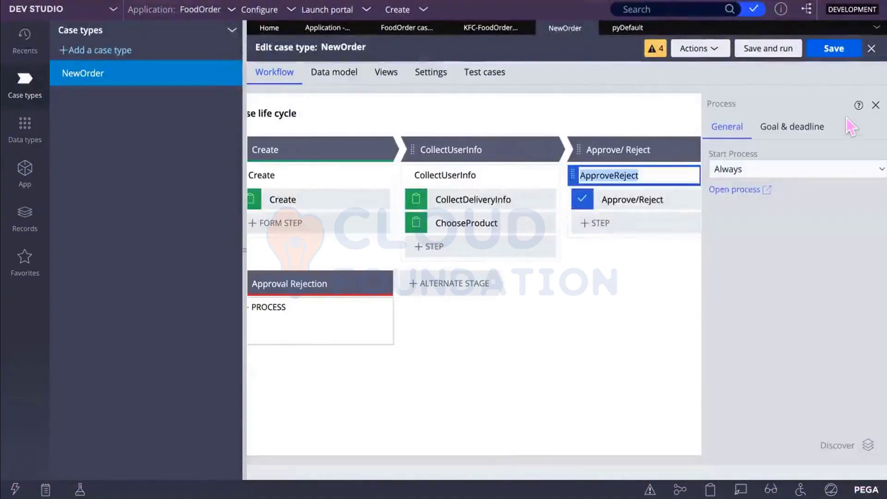
{"action": "left_click", "coordinate": [876, 105]}
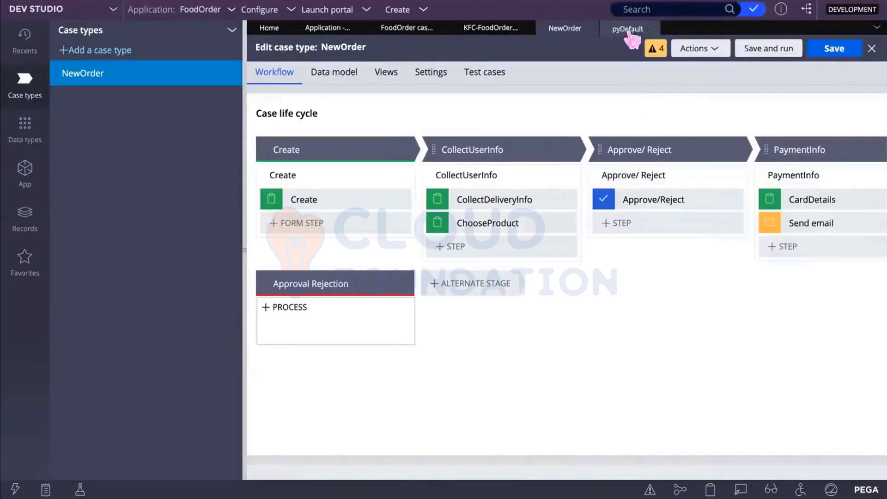
Step: Open the pyDefault record's Stages tab and select the CollectUserInfo stage entry
{"action": "left_click", "coordinate": [627, 27]}
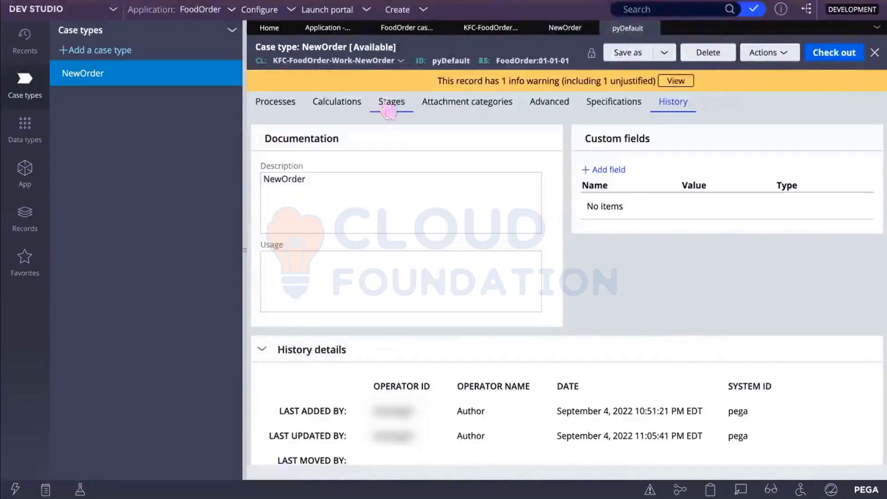
{"action": "left_click", "coordinate": [390, 102]}
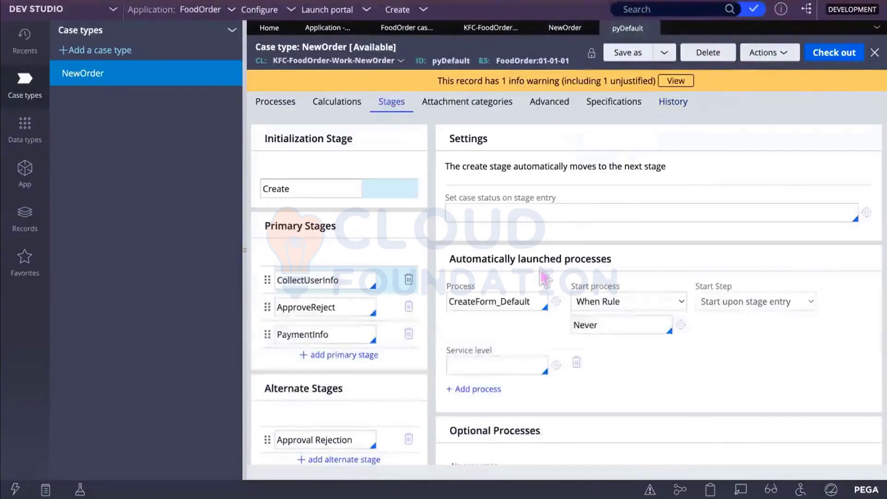
{"action": "left_click", "coordinate": [355, 281]}
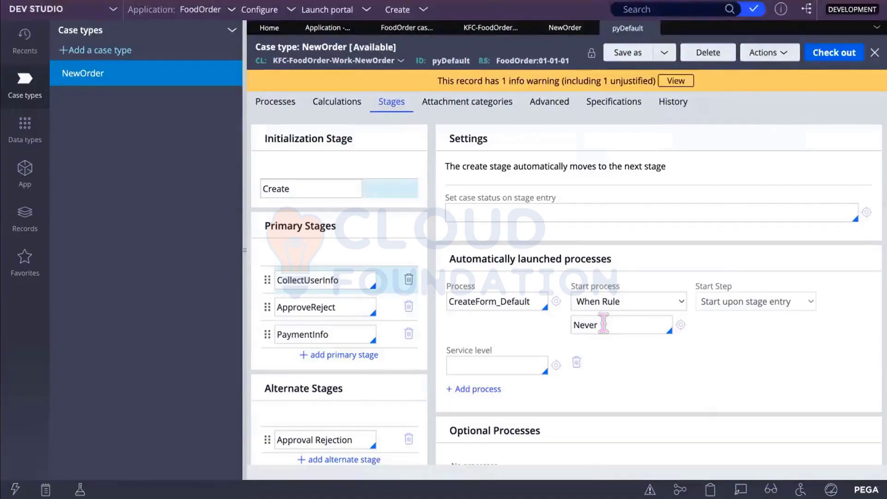
{"action": "scroll", "coordinate": [647, 383], "scroll_direction": "down", "scroll_amount": 2}
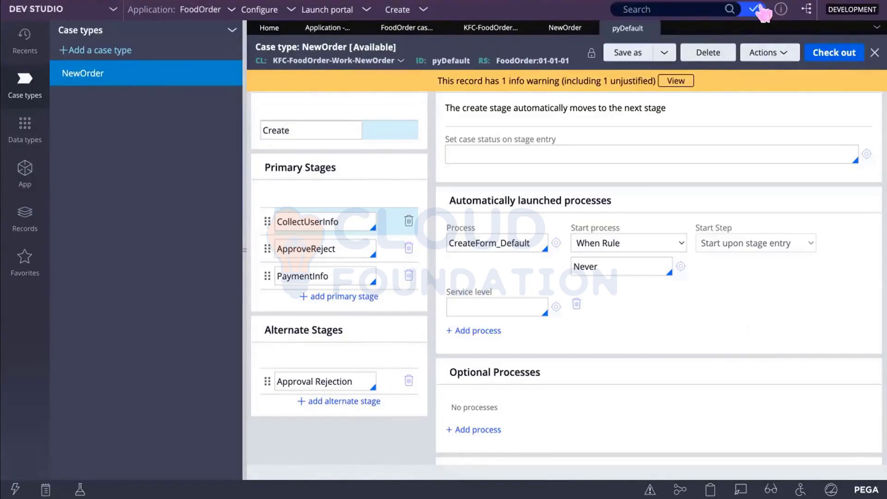
Step: Launch the FoodOrder User Portal and expand Create to show the NewOrder case type
{"action": "left_click", "coordinate": [333, 13]}
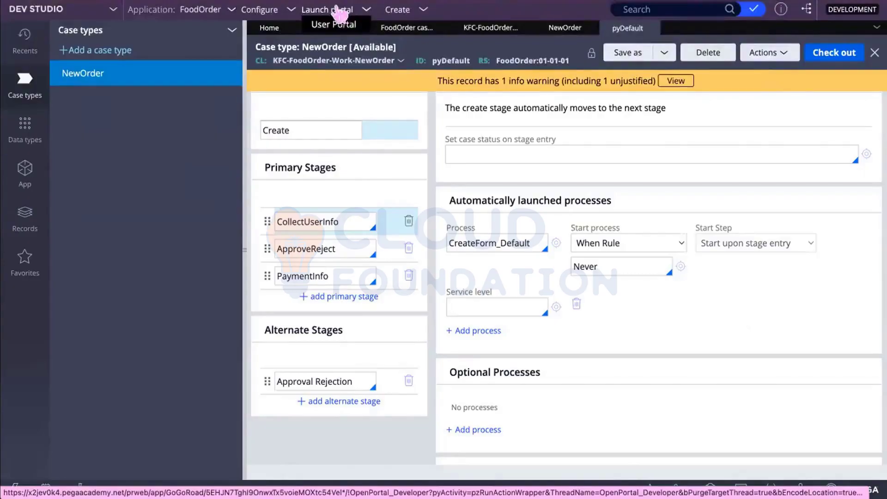
{"action": "left_click", "coordinate": [333, 26]}
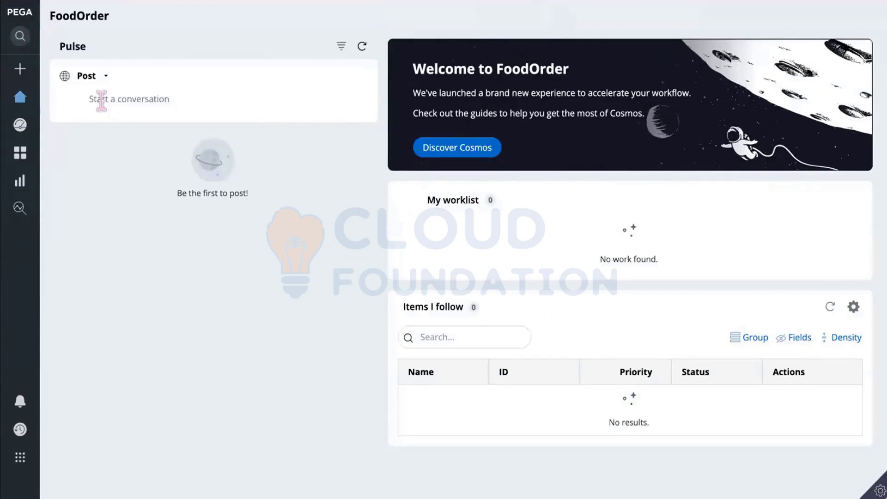
{"action": "left_click", "coordinate": [22, 74]}
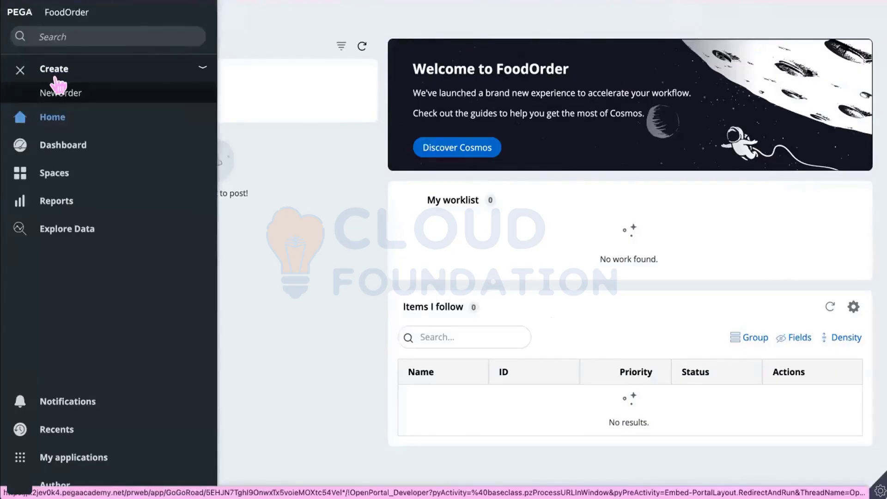
{"action": "left_click", "coordinate": [85, 100]}
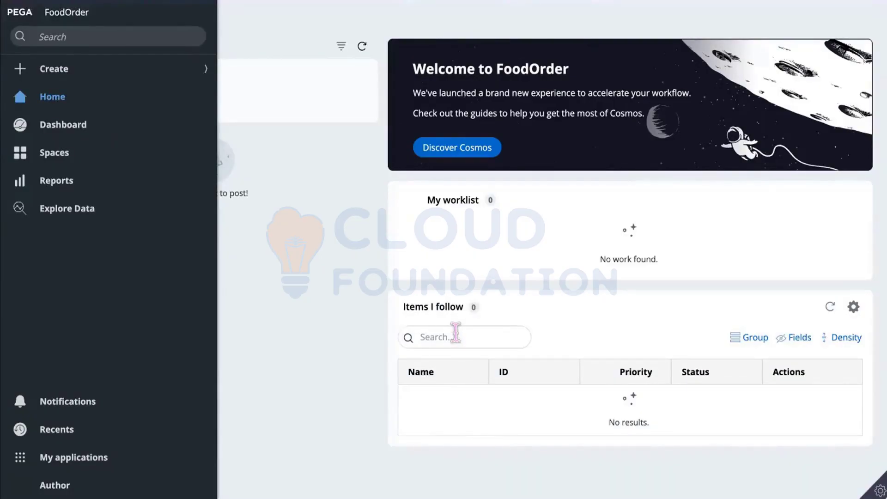
{"action": "left_click", "coordinate": [21, 69]}
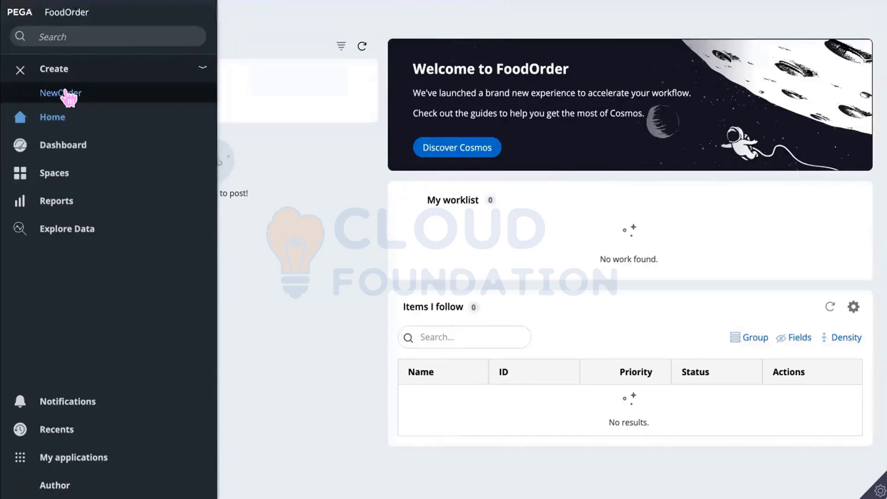
Step: Create a new NewOrder case and highlight its case number and title
{"action": "left_click", "coordinate": [66, 95]}
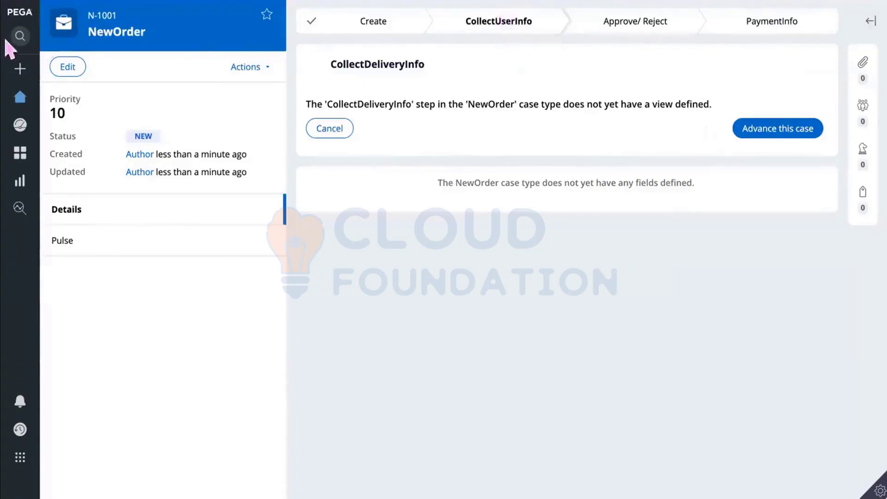
{"action": "mouse_move", "coordinate": [45, 98]}
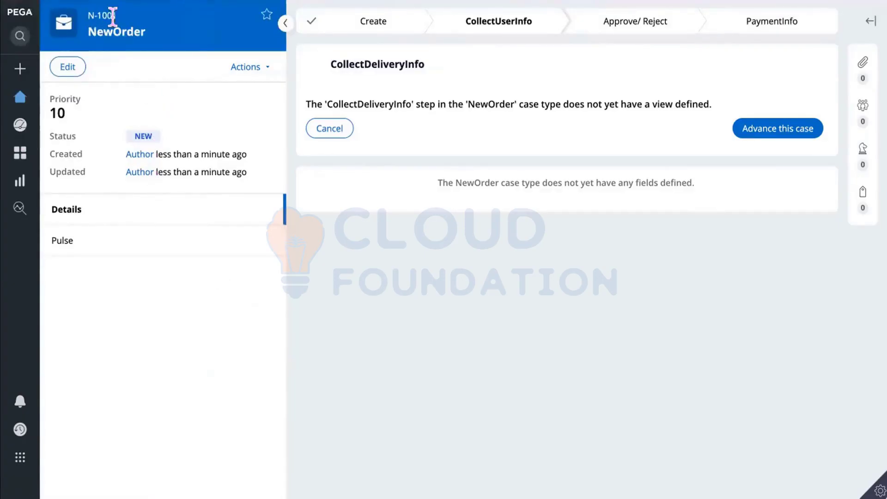
{"action": "left_click_drag", "start_coordinate": [127, 19], "coordinate": [68, 26]}
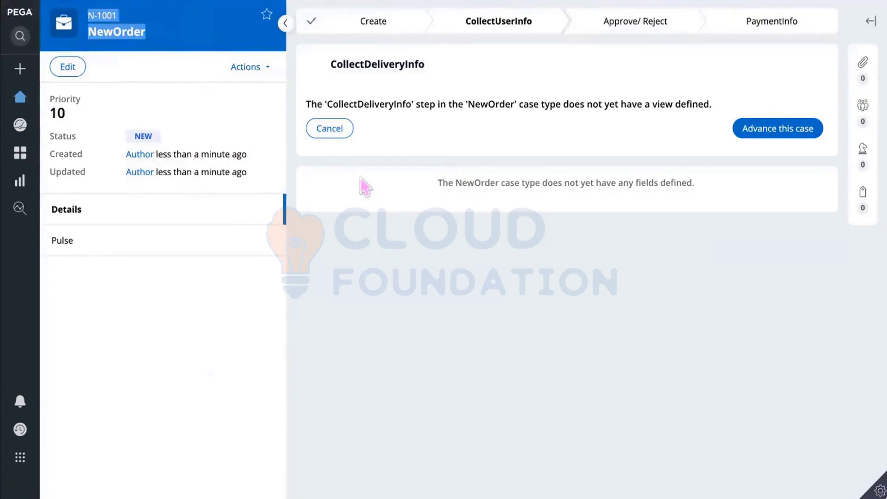
{"action": "left_click", "coordinate": [19, 71]}
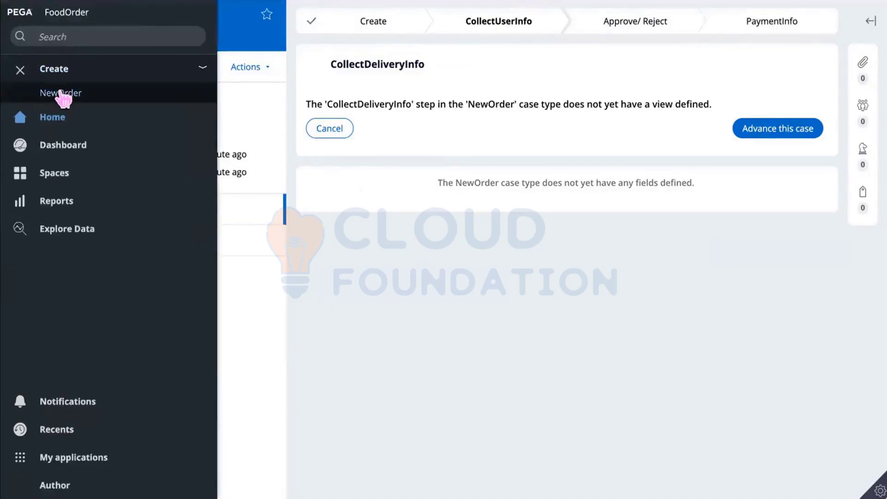
Step: Start another NewOrder case and advance it past CollectDeliveryInfo and ChooseProduct
{"action": "left_click", "coordinate": [61, 95]}
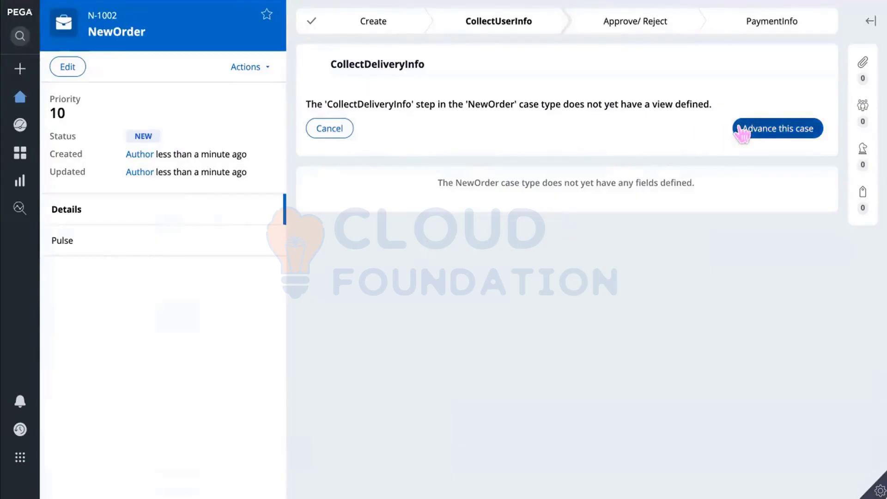
{"action": "left_click", "coordinate": [775, 130]}
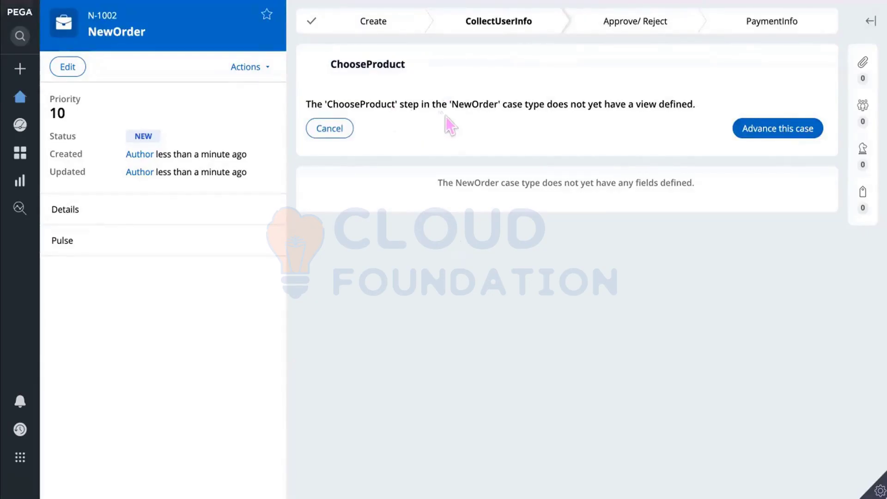
{"action": "left_click_drag", "start_coordinate": [696, 104], "coordinate": [420, 104]}
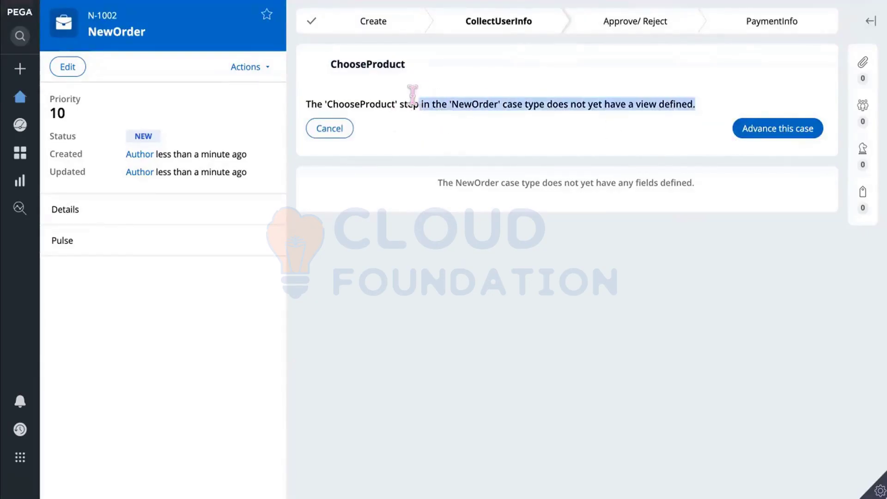
{"action": "left_click", "coordinate": [745, 125]}
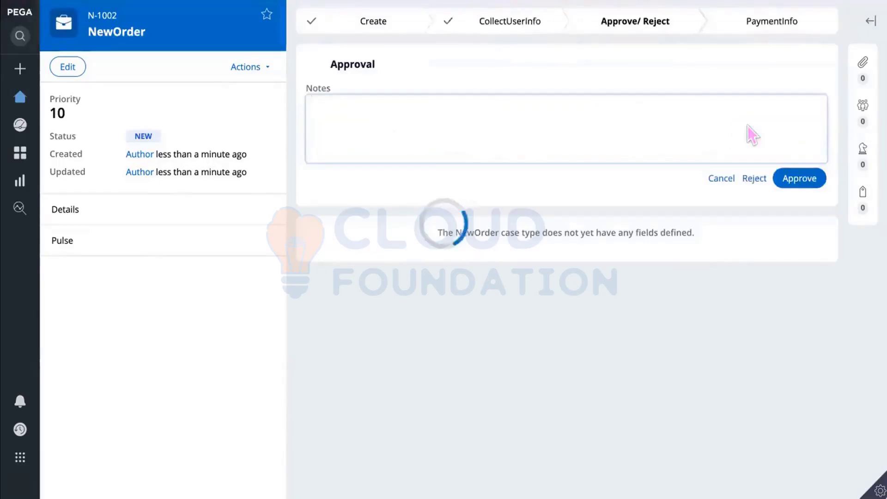
Step: Approve case N-1002 with the note 'Approve the order'
{"action": "left_click", "coordinate": [377, 120]}
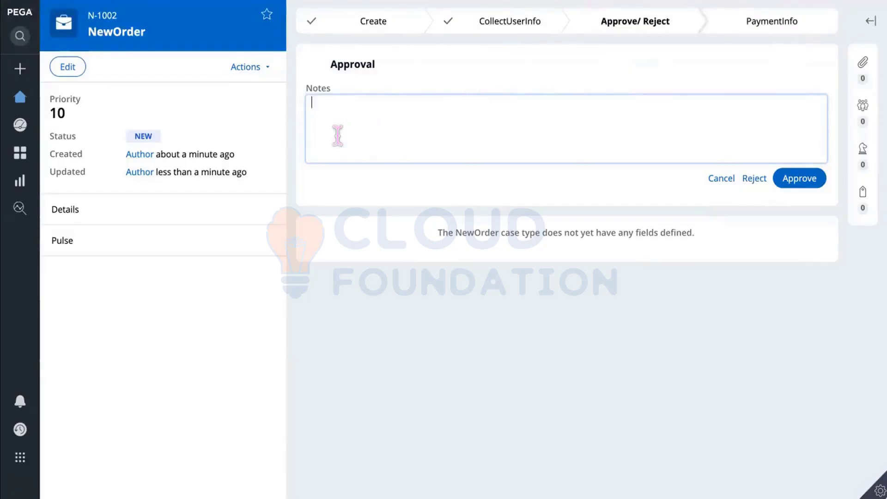
{"action": "type", "text": "Approve"}
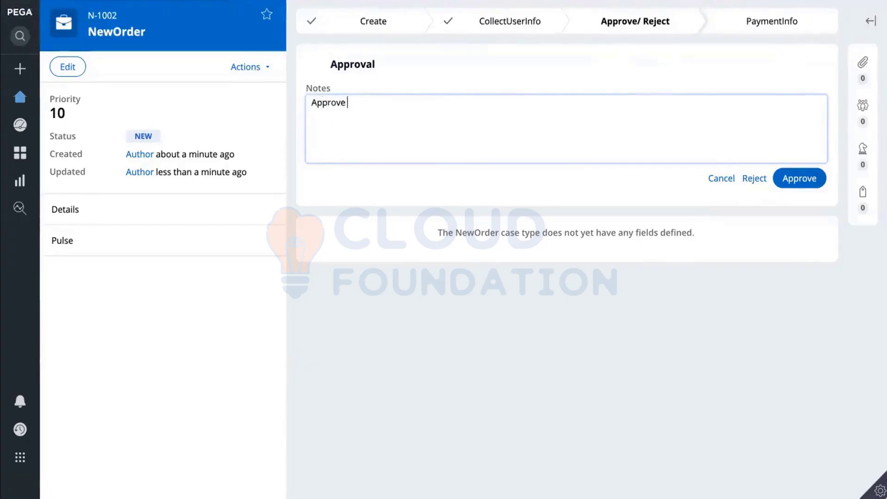
{"action": "type", "text": "the ord"}
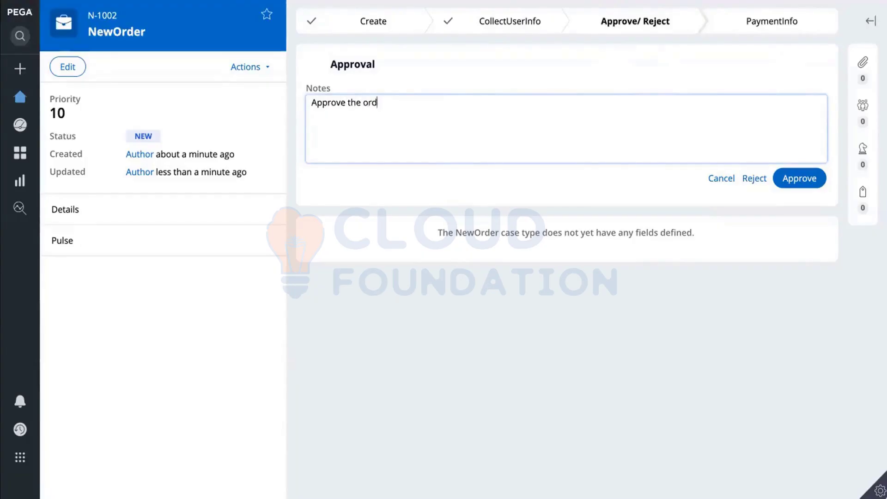
{"action": "type", "text": "er"}
{"action": "left_click", "coordinate": [789, 180]}
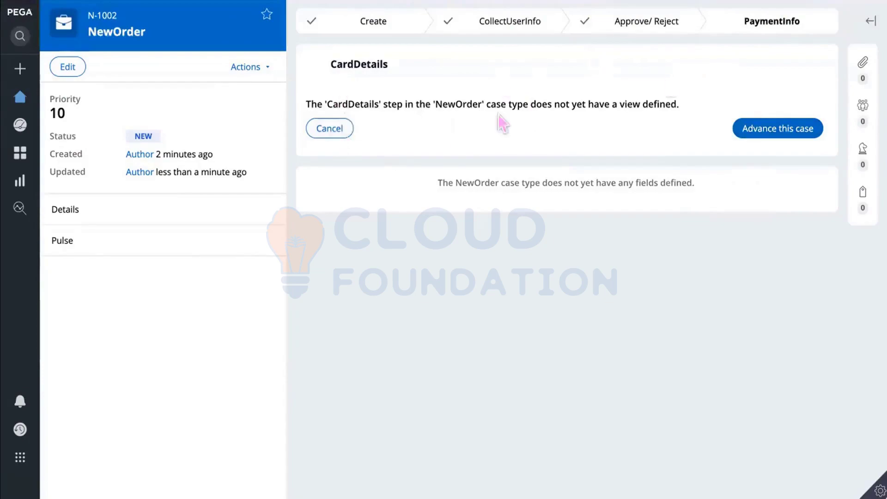
Step: Glance at the stage overview, then return to the Dev Studio NewOrder case life cycle
{"action": "left_click", "coordinate": [647, 24]}
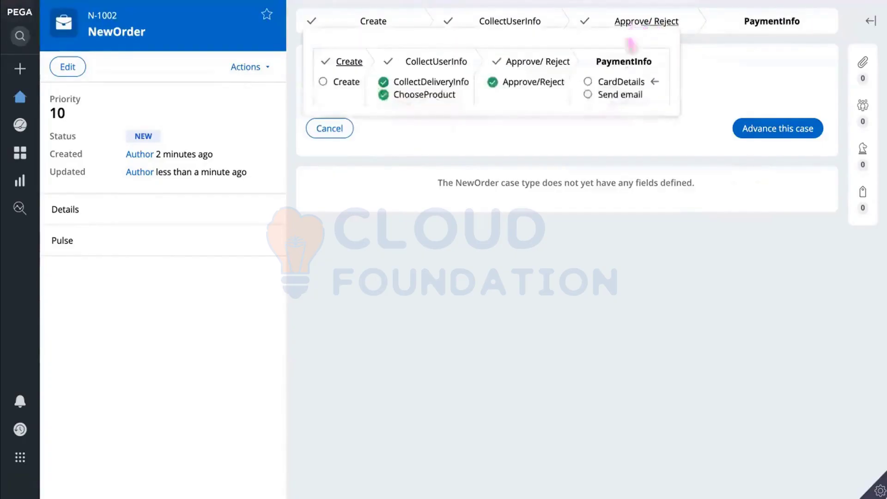
{"action": "left_click", "coordinate": [639, 122]}
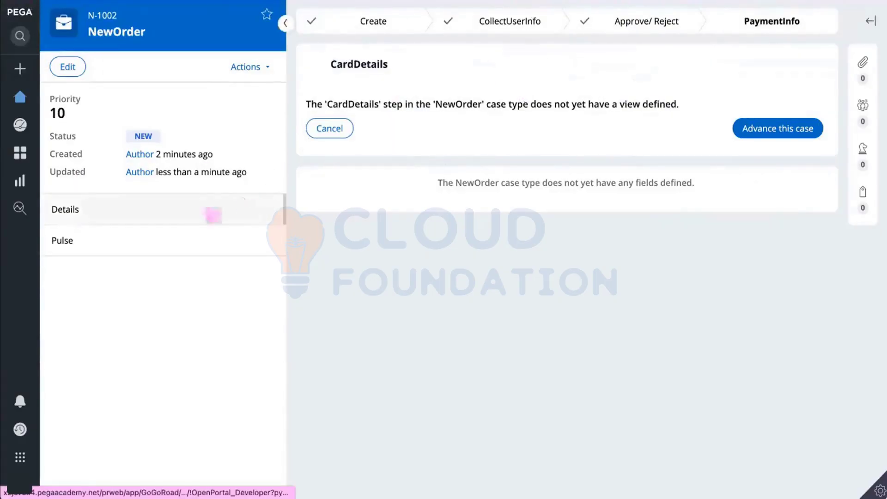
{"action": "mouse_move", "coordinate": [28, 69]}
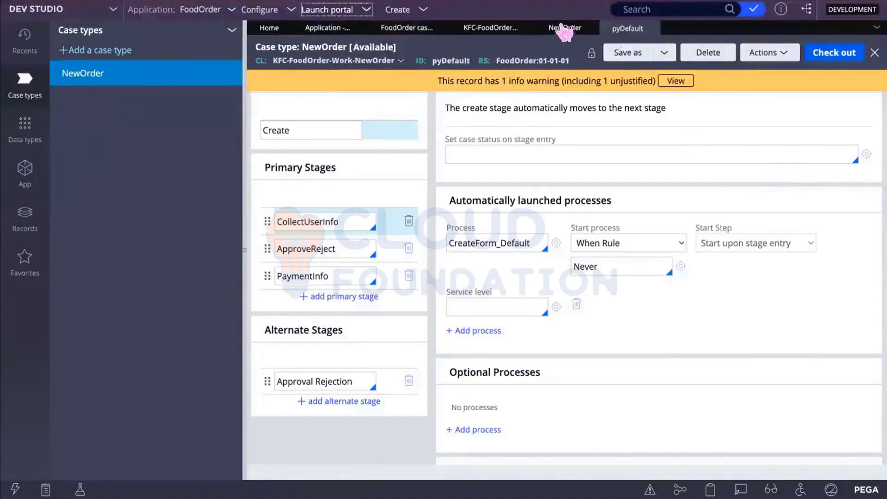
{"action": "left_click", "coordinate": [564, 28]}
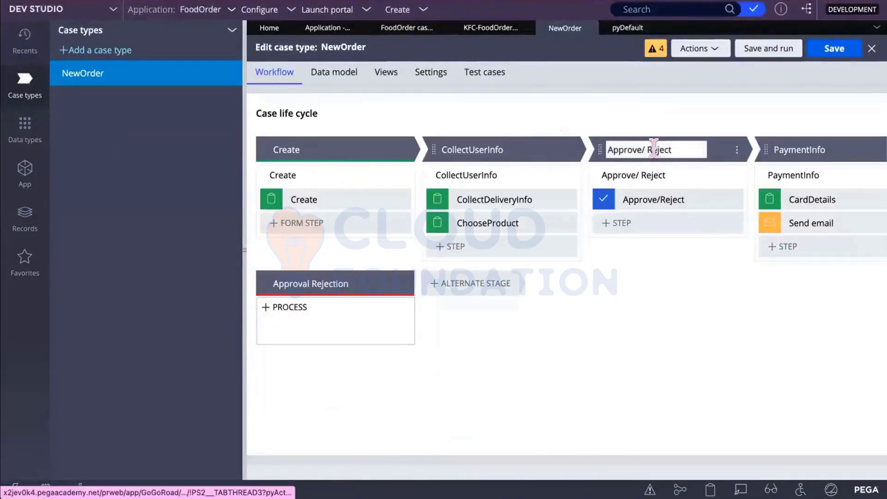
Step: Open the Approve/Reject step's properties, keeping Single level as the approval flow type
{"action": "left_click", "coordinate": [617, 223]}
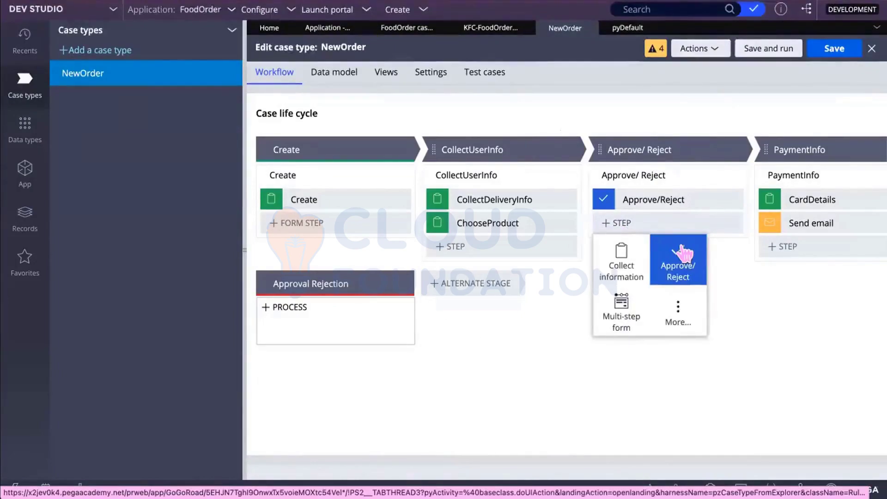
{"action": "left_click", "coordinate": [741, 267]}
{"action": "left_click", "coordinate": [665, 197]}
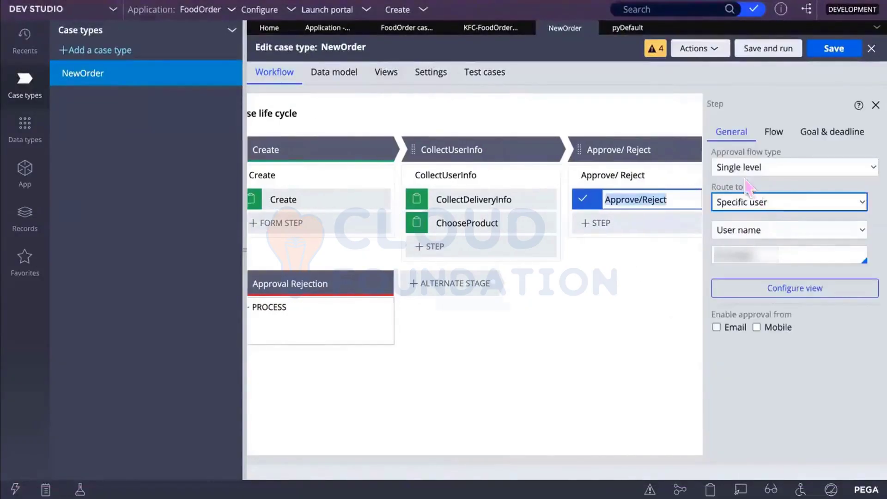
{"action": "left_click", "coordinate": [769, 168]}
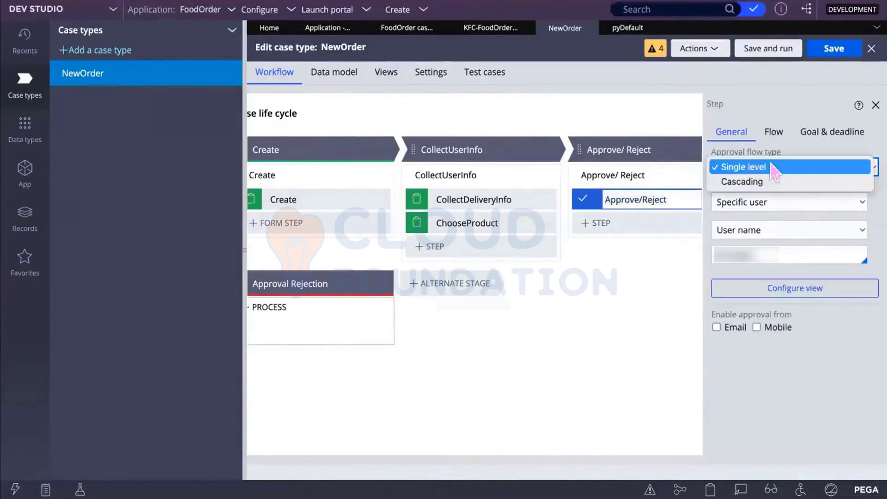
{"action": "left_click", "coordinate": [770, 168]}
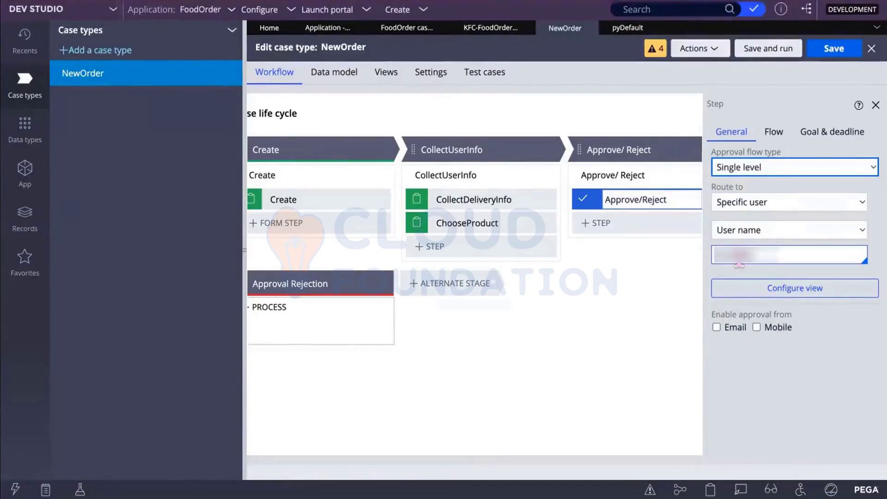
Step: In the Flow settings, set the approved status to Order-Approved, keeping Resolve for rejection
{"action": "left_click", "coordinate": [772, 132]}
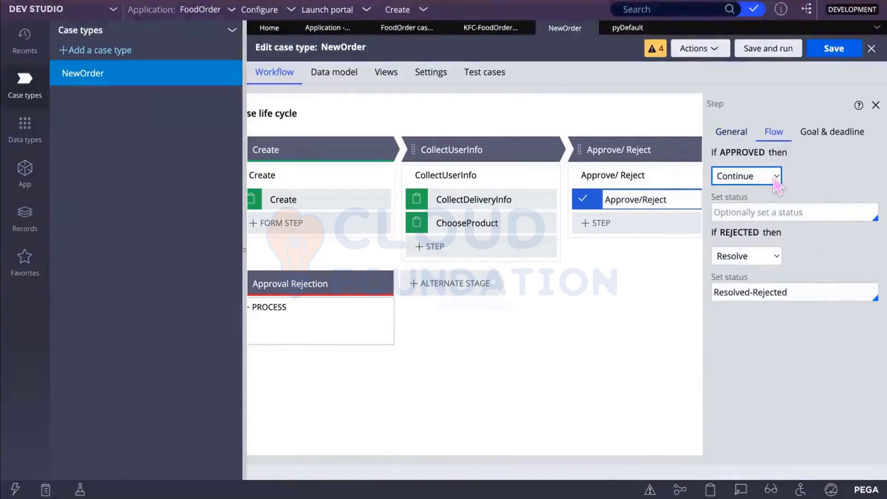
{"action": "left_click", "coordinate": [775, 256]}
{"action": "left_click", "coordinate": [843, 257]}
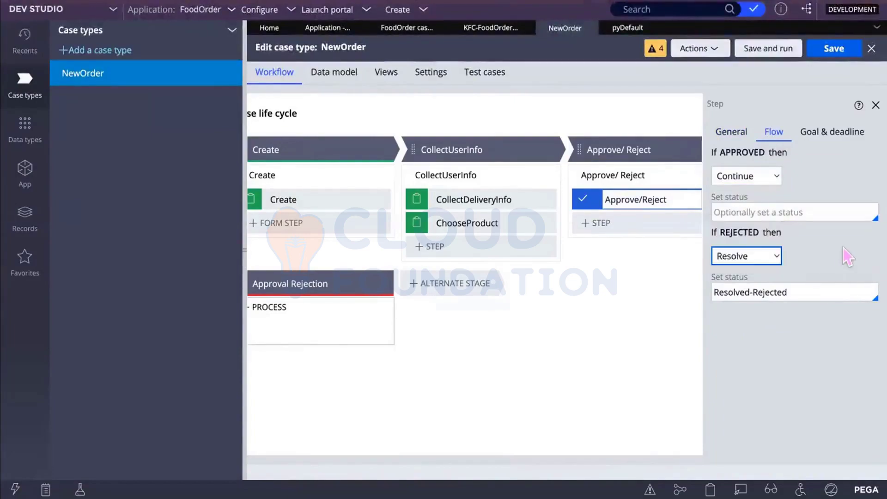
{"action": "left_click", "coordinate": [744, 209]}
{"action": "type", "text": "O"}
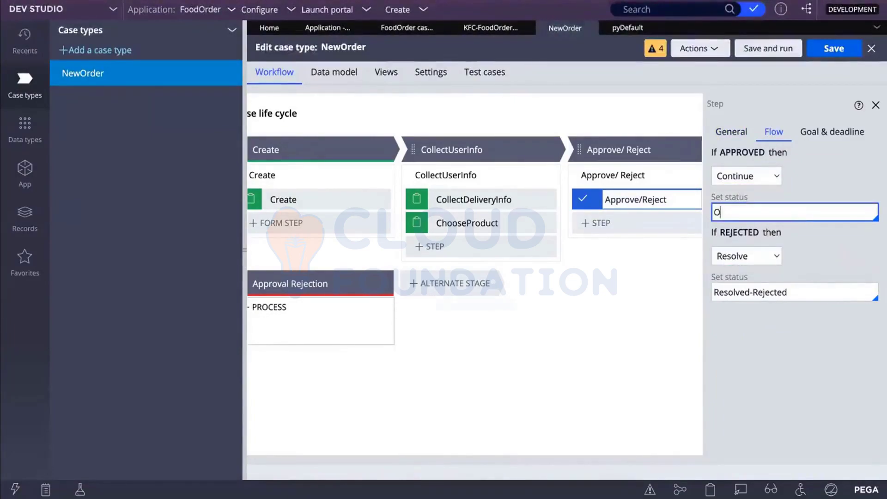
{"action": "type", "text": "rder Approved"}
{"action": "key", "text": "Tab"}
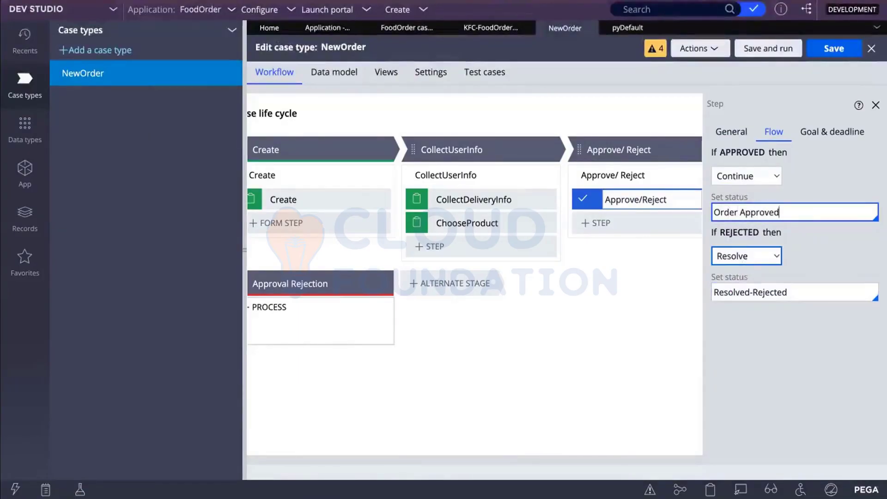
{"action": "key", "text": "BackSpace"}
{"action": "key", "text": "BackSpace"}
{"action": "key", "text": "BackSpace"}
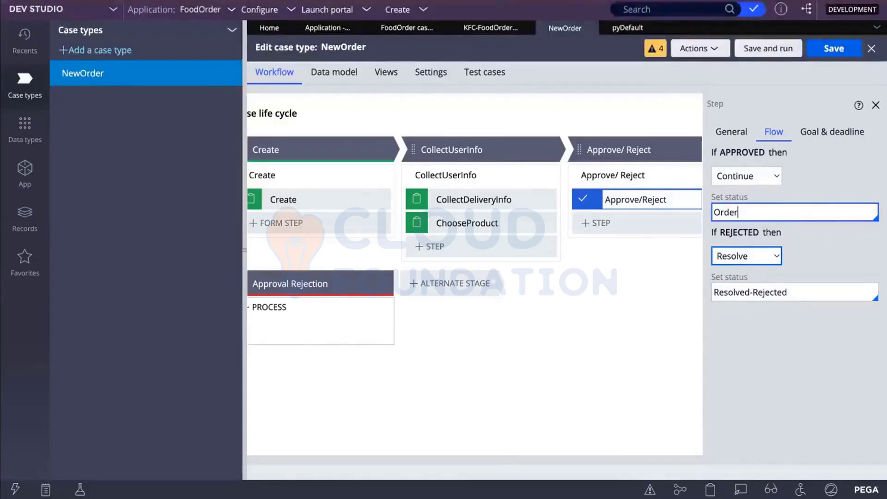
{"action": "type", "text": "-Approved"}
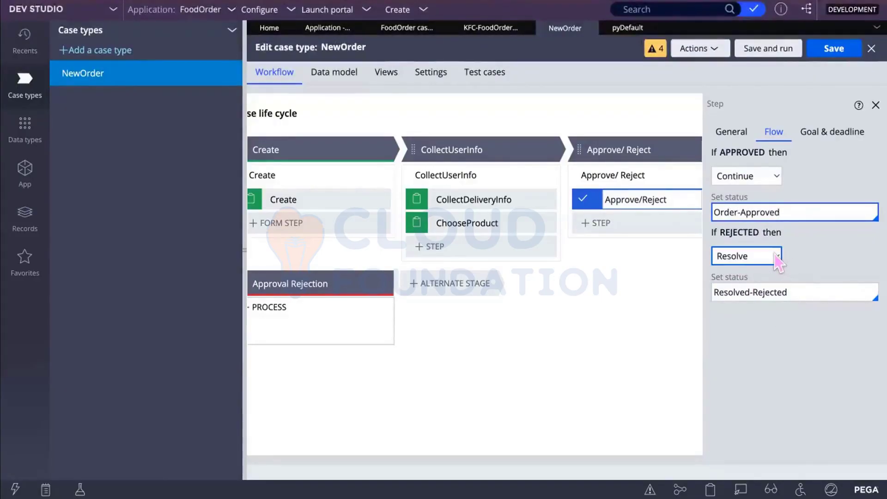
Step: Confirm rejection still resolves the case and save the NewOrder case type
{"action": "left_click", "coordinate": [778, 257]}
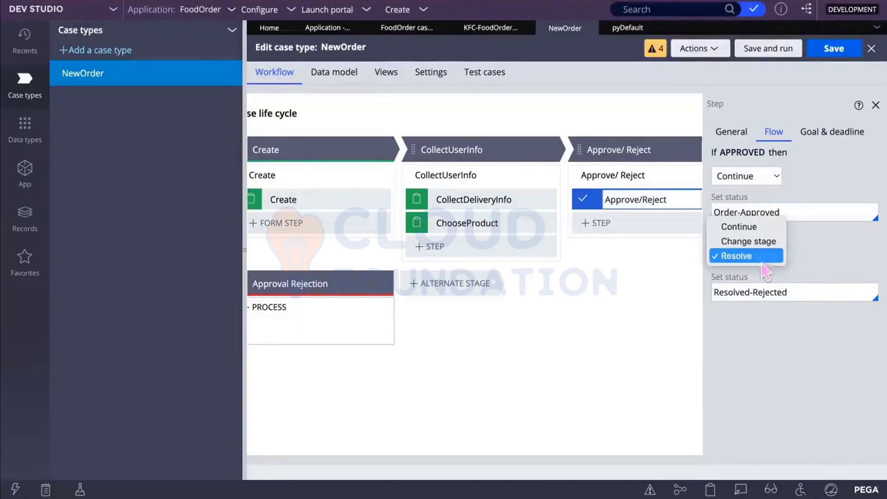
{"action": "left_click", "coordinate": [808, 247]}
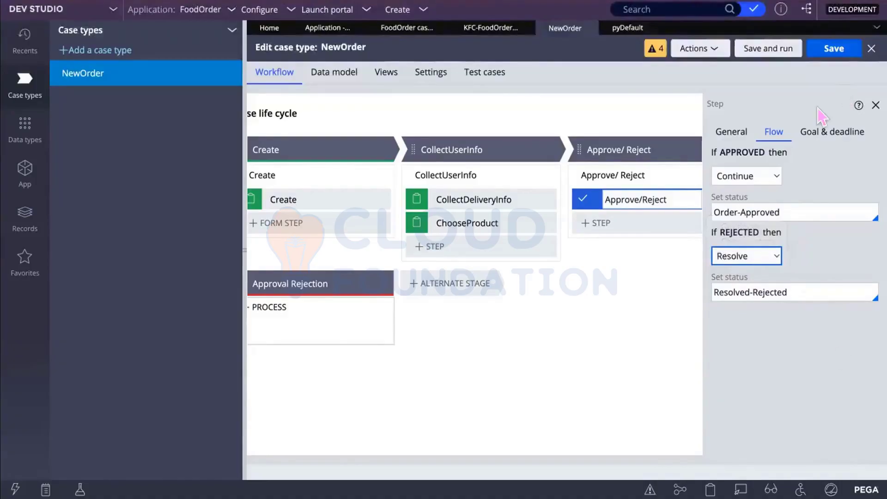
{"action": "left_click", "coordinate": [832, 52]}
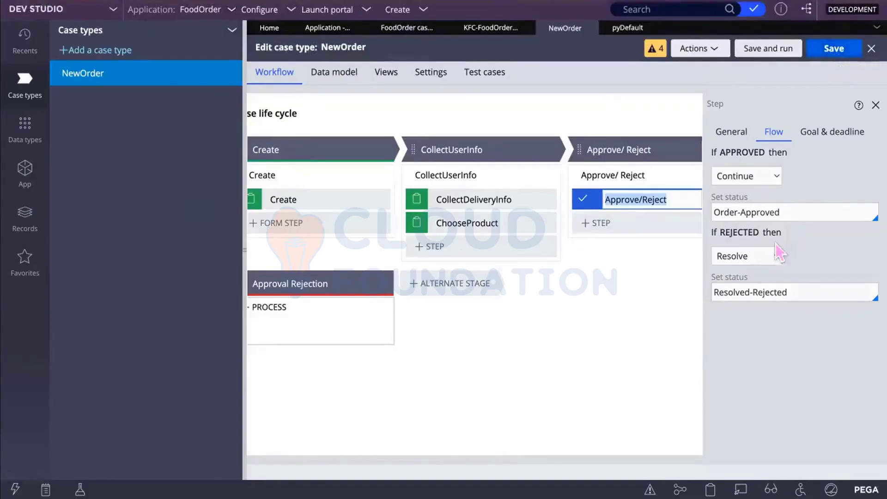
Step: Start a new NewOrder case in the User Portal and advance it to the approval step
{"action": "left_click", "coordinate": [876, 105]}
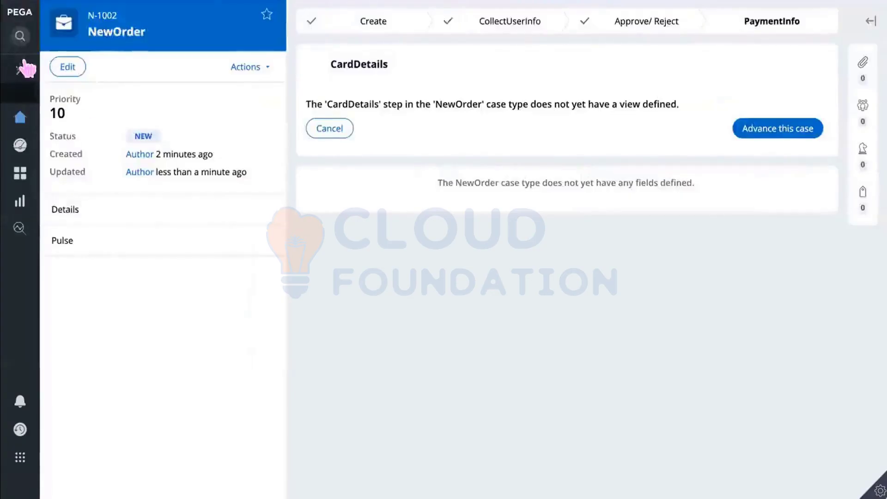
{"action": "left_click", "coordinate": [24, 67]}
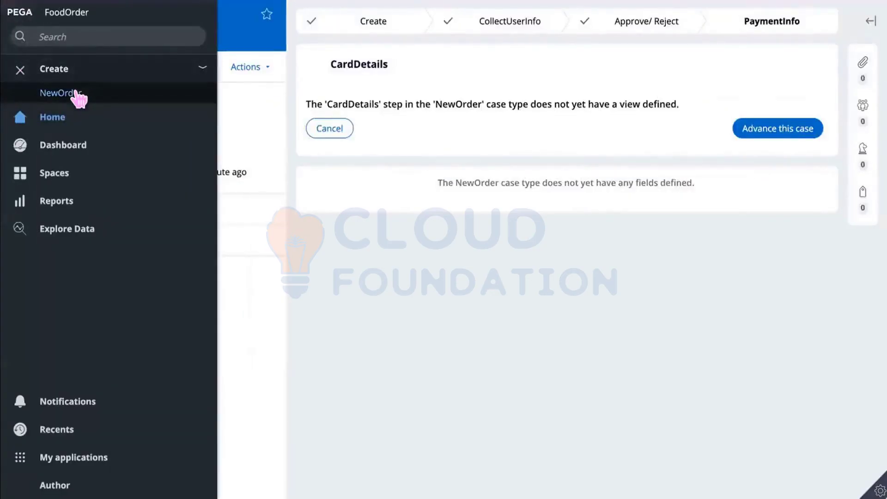
{"action": "left_click", "coordinate": [77, 93]}
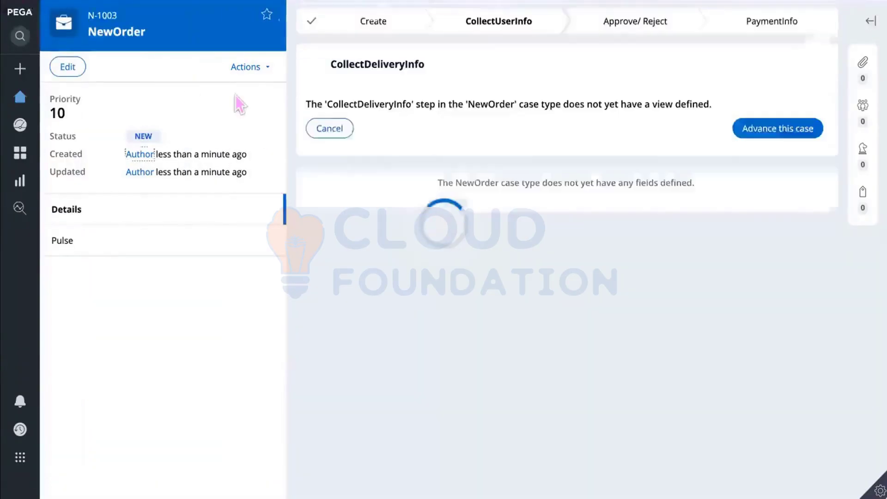
{"action": "left_click", "coordinate": [790, 130]}
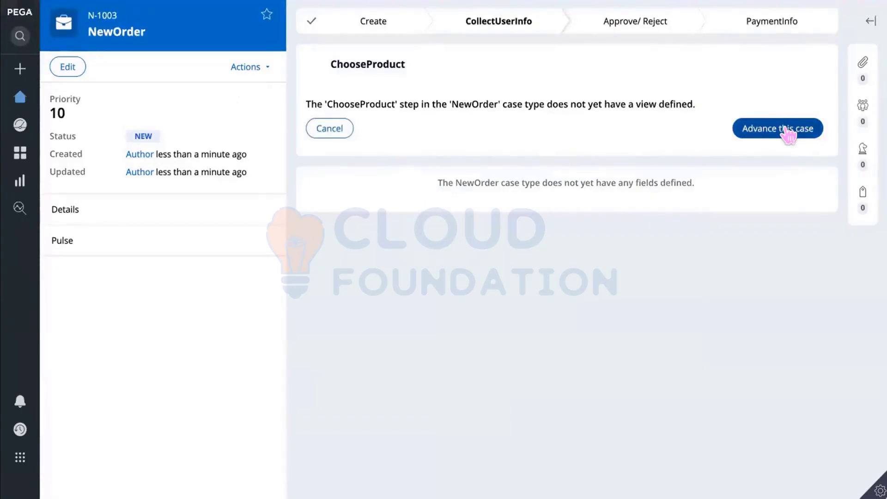
{"action": "left_click", "coordinate": [788, 131]}
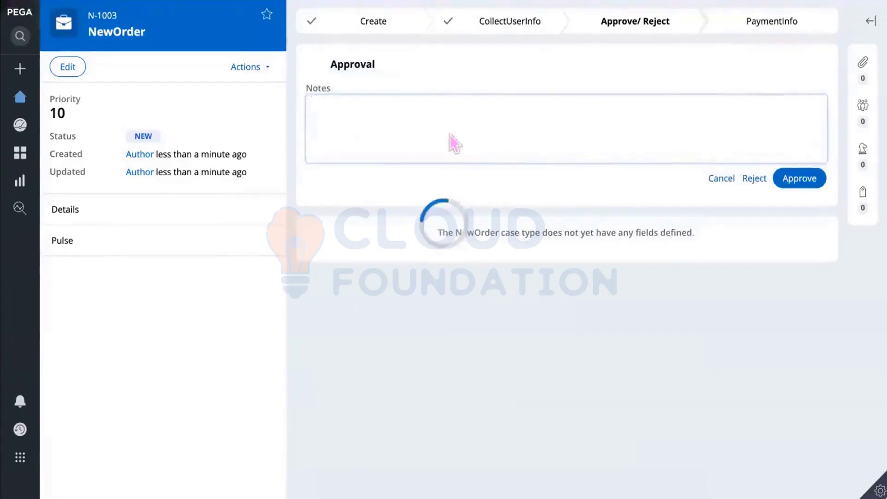
Step: Reject the order with a rejection note and check its RESOLVED-REJECTED status in the summary
{"action": "type", "text": "Re"}
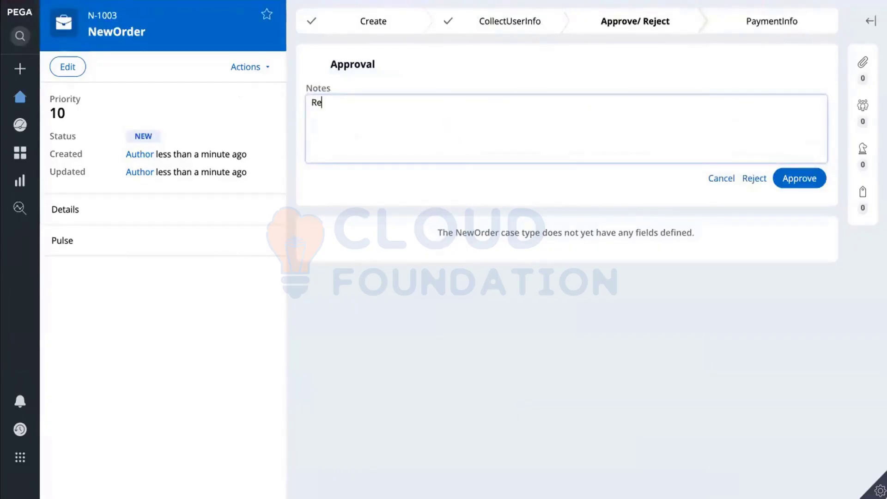
{"action": "type", "text": "jected"}
{"action": "key", "text": "BackSpace"}
{"action": "left_click", "coordinate": [753, 178]}
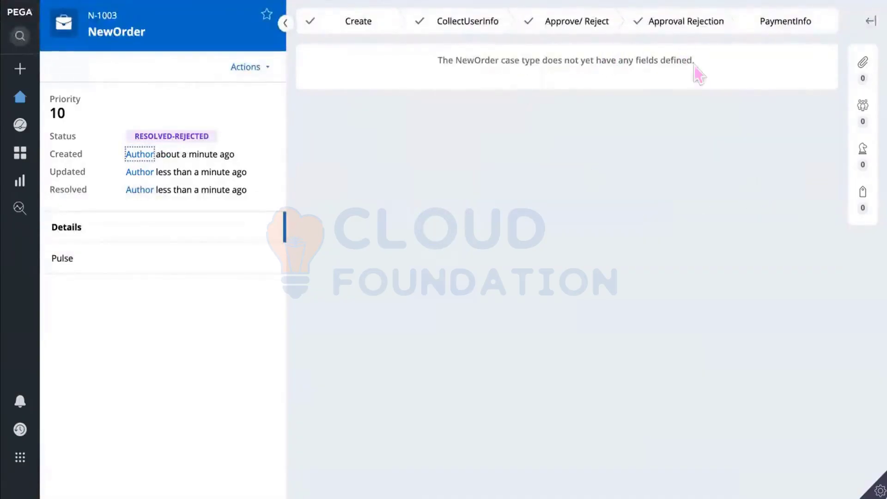
{"action": "left_click_drag", "start_coordinate": [694, 64], "coordinate": [438, 64]}
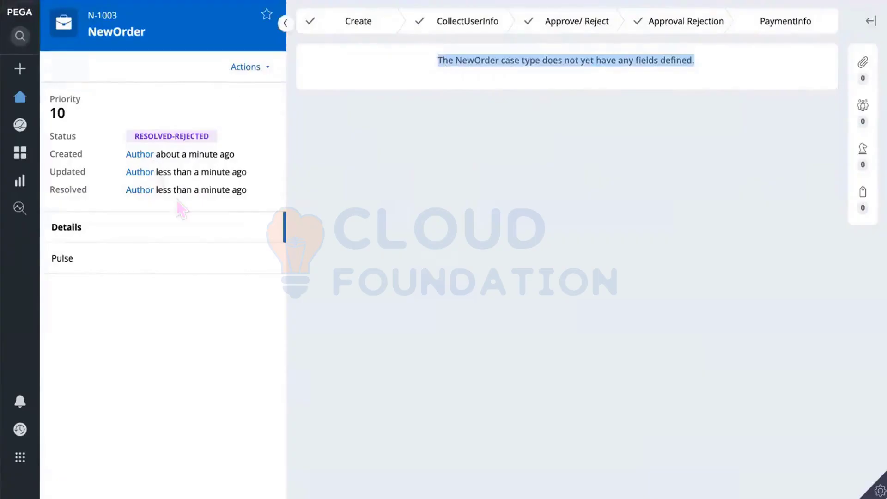
{"action": "left_click", "coordinate": [251, 188]}
{"action": "left_click_drag", "start_coordinate": [251, 188], "coordinate": [51, 192]}
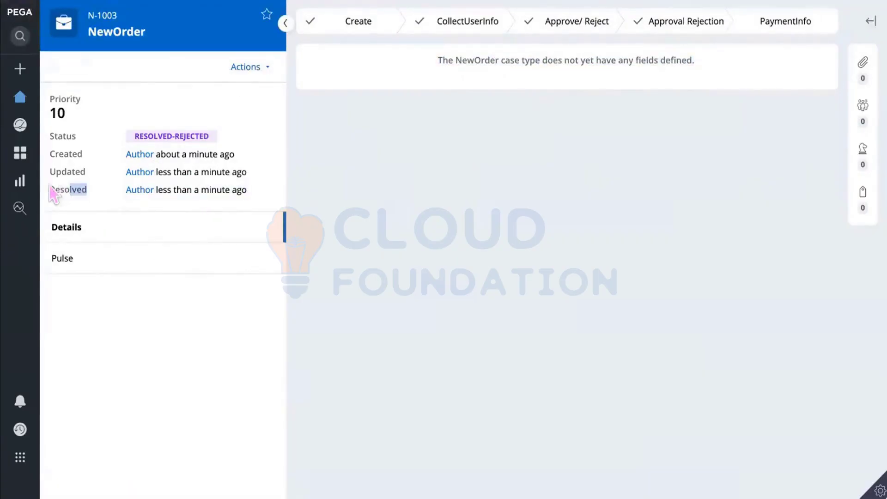
{"action": "left_click_drag", "start_coordinate": [234, 132], "coordinate": [128, 144]}
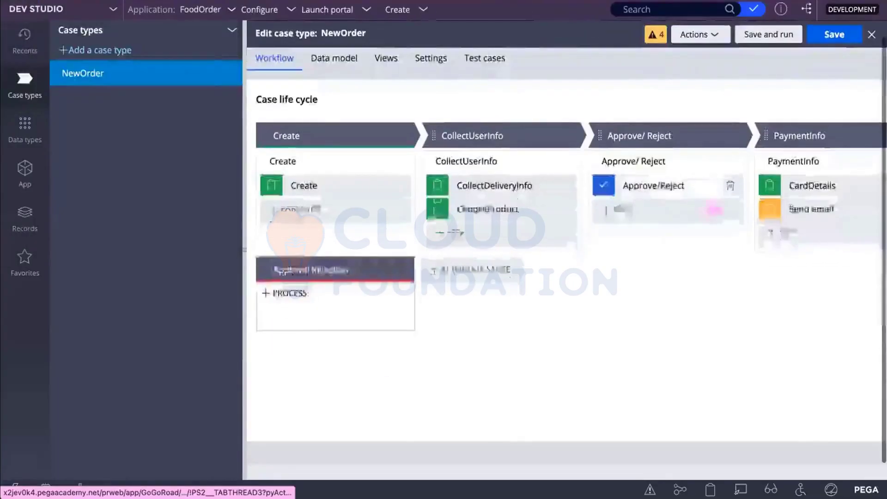
Step: Make the Approve/Reject step's rejected outcome change stage to Approval Rejection
{"action": "left_click", "coordinate": [656, 185]}
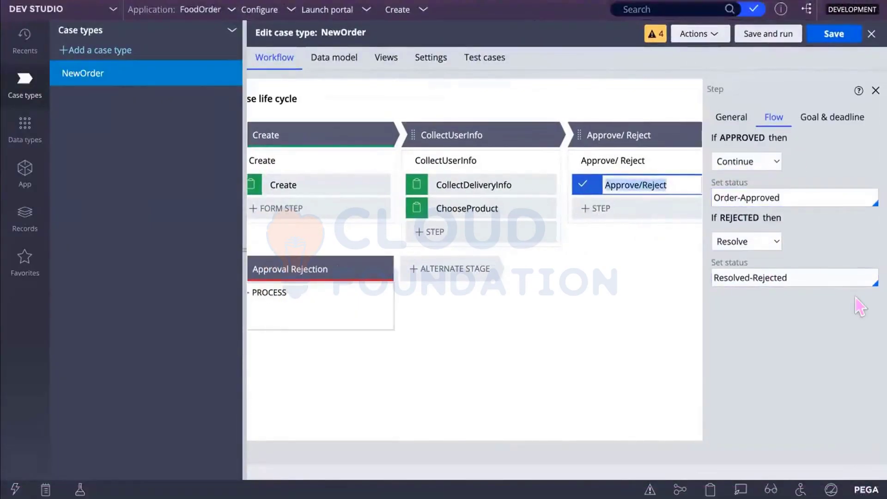
{"action": "left_click", "coordinate": [830, 273]}
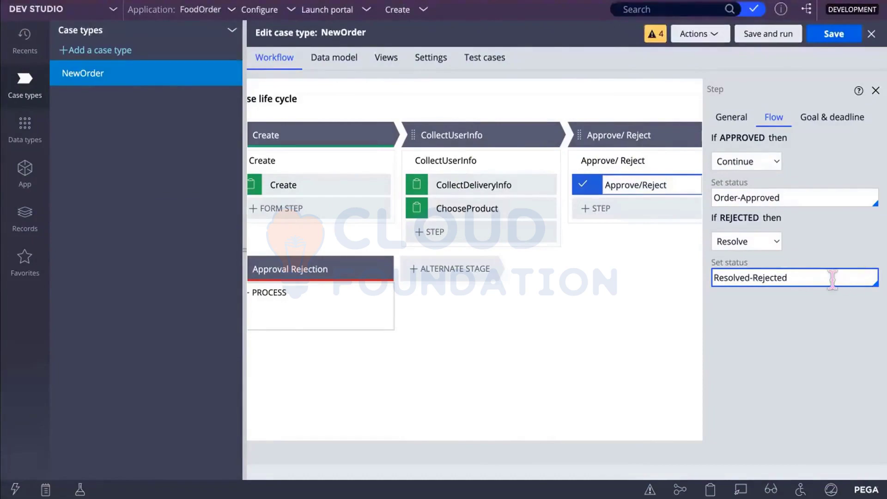
{"action": "left_click", "coordinate": [777, 240]}
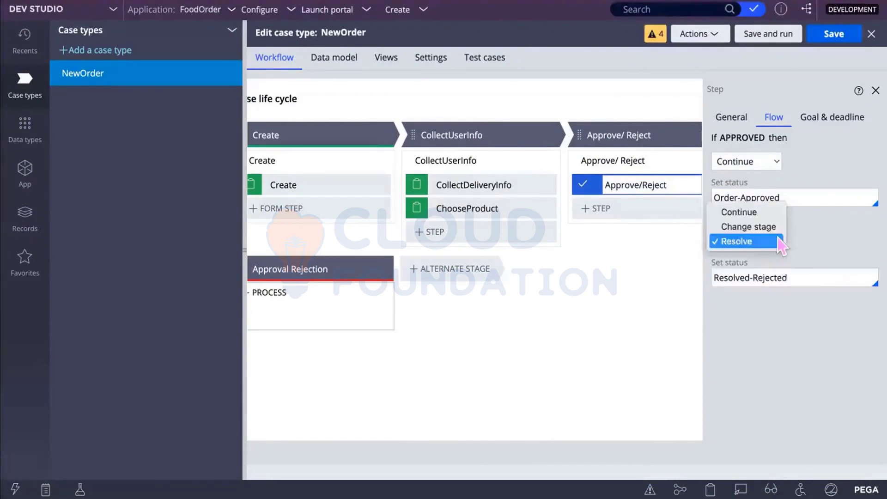
{"action": "left_click", "coordinate": [763, 228]}
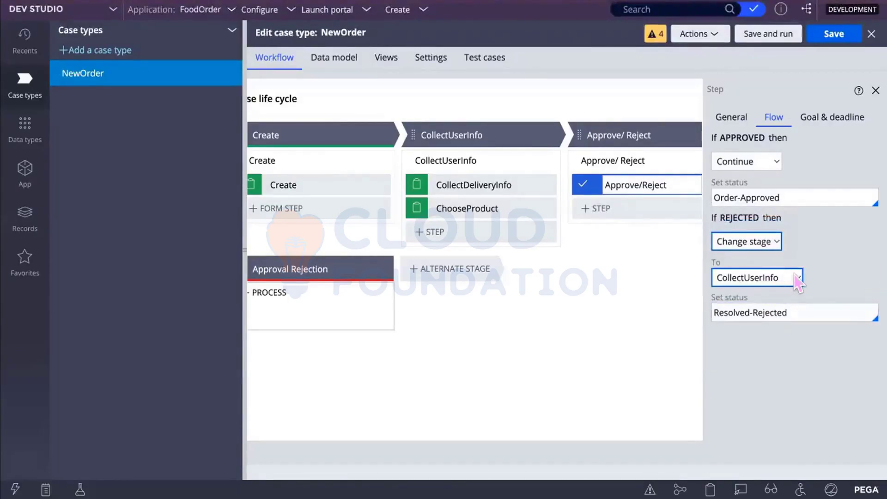
{"action": "left_click", "coordinate": [793, 279]}
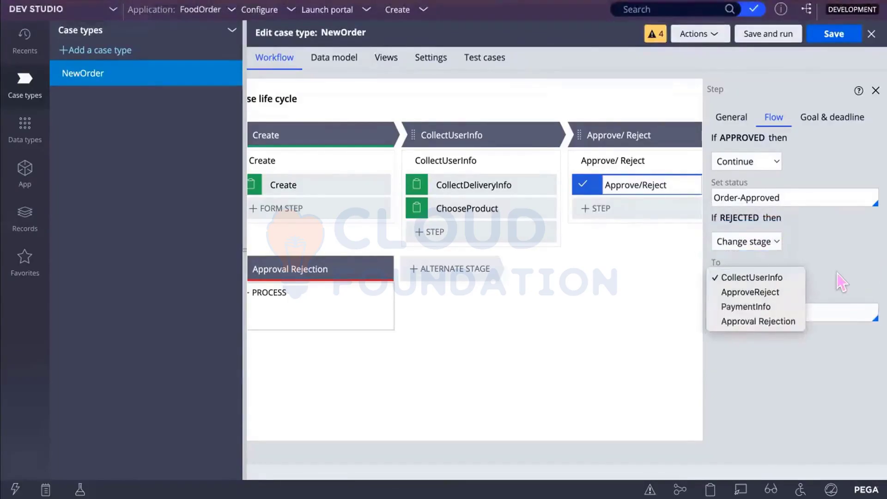
{"action": "left_click", "coordinate": [836, 290]}
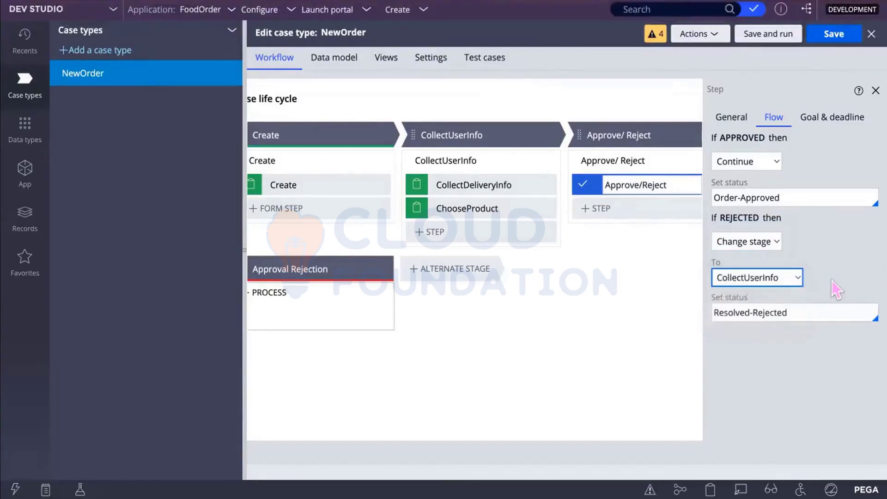
{"action": "left_click", "coordinate": [799, 281]}
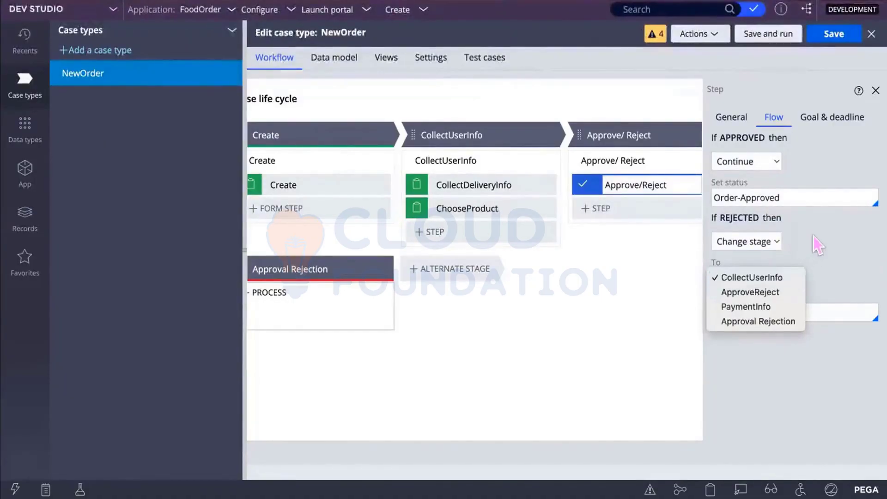
{"action": "left_click", "coordinate": [816, 244]}
{"action": "left_click", "coordinate": [801, 275]}
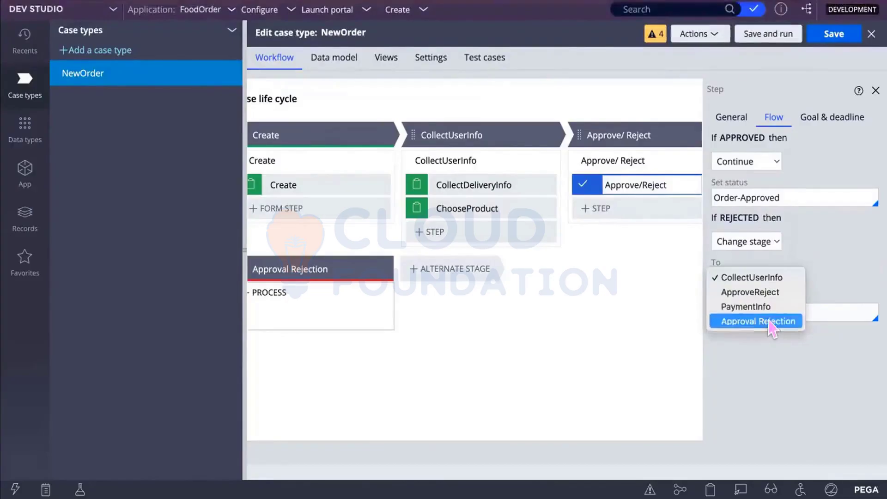
{"action": "left_click", "coordinate": [771, 322]}
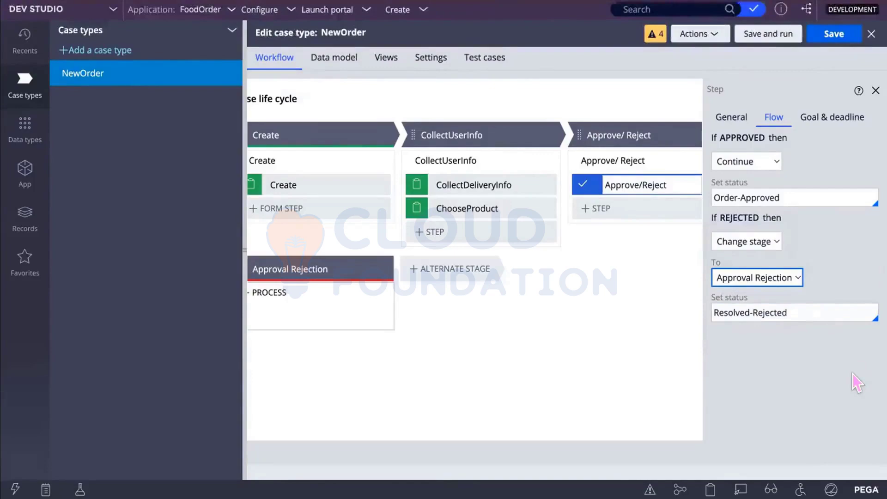
Step: Replace the rejected outcome's Resolved-Rejected status with ChangeOrder
{"action": "left_click_drag", "start_coordinate": [808, 310], "coordinate": [703, 318]}
{"action": "key", "text": "BackSpace"}
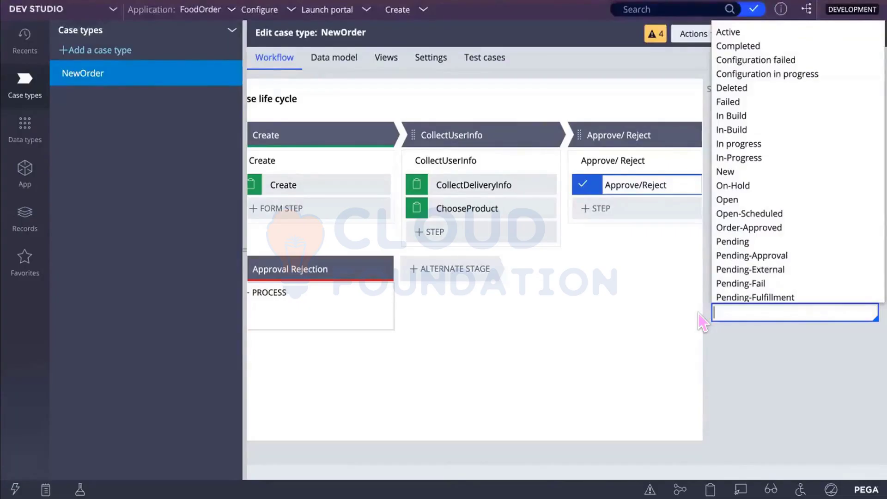
{"action": "type", "text": "Change"}
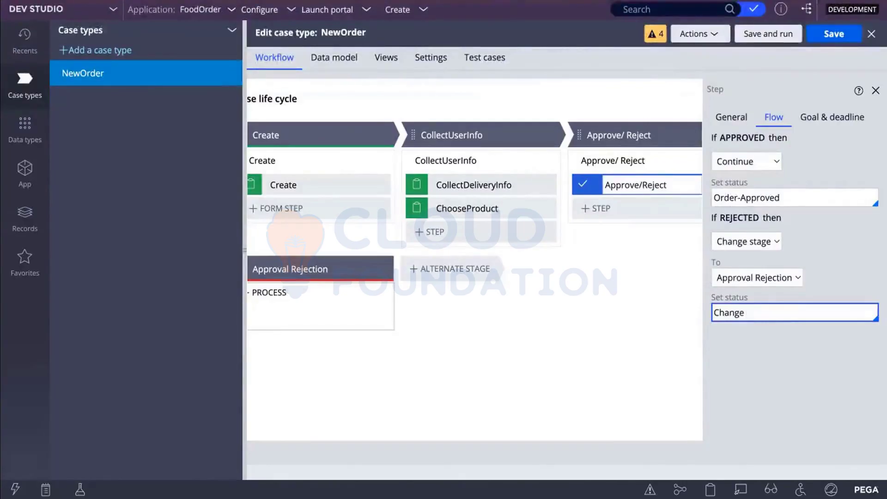
{"action": "type", "text": "Order"}
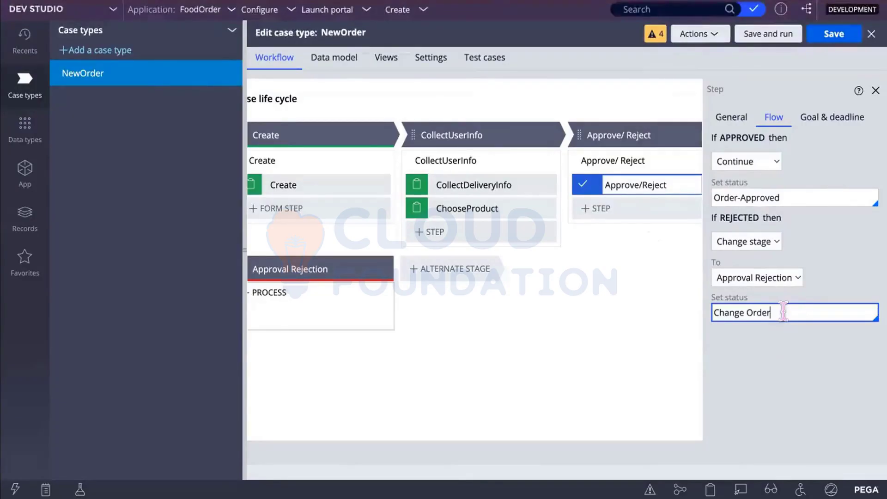
{"action": "left_click", "coordinate": [745, 312]}
{"action": "key", "text": "BackSpace"}
{"action": "left_click", "coordinate": [774, 303]}
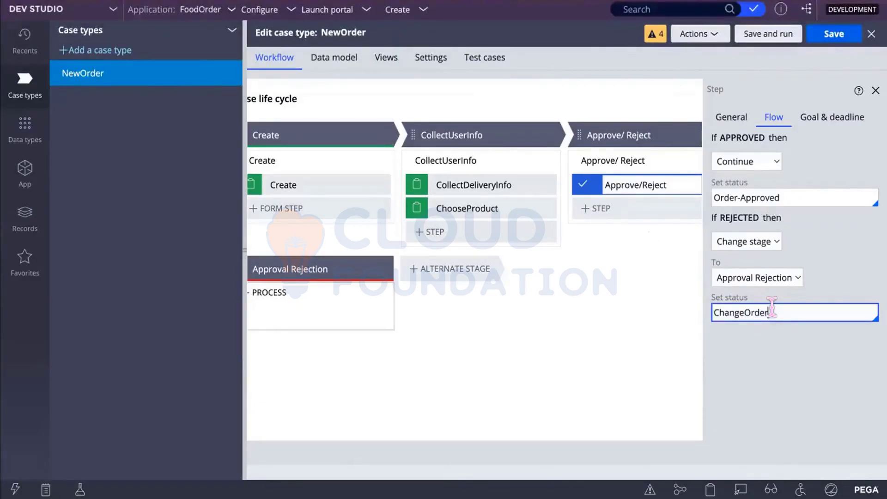
{"action": "key", "text": "End"}
{"action": "key", "text": "BackSpace"}
{"action": "key", "text": "BackSpace"}
{"action": "key", "text": "BackSpace"}
{"action": "key", "text": "BackSpace"}
{"action": "key", "text": "BackSpace"}
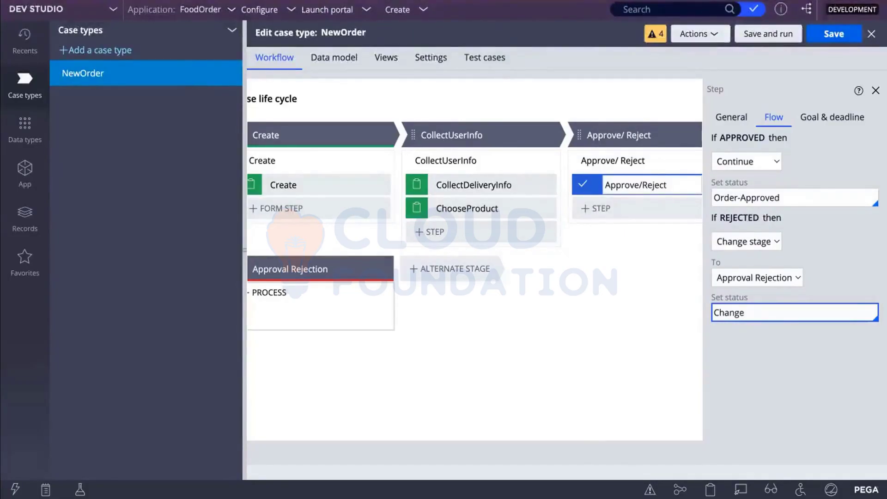
{"action": "type", "text": "Order"}
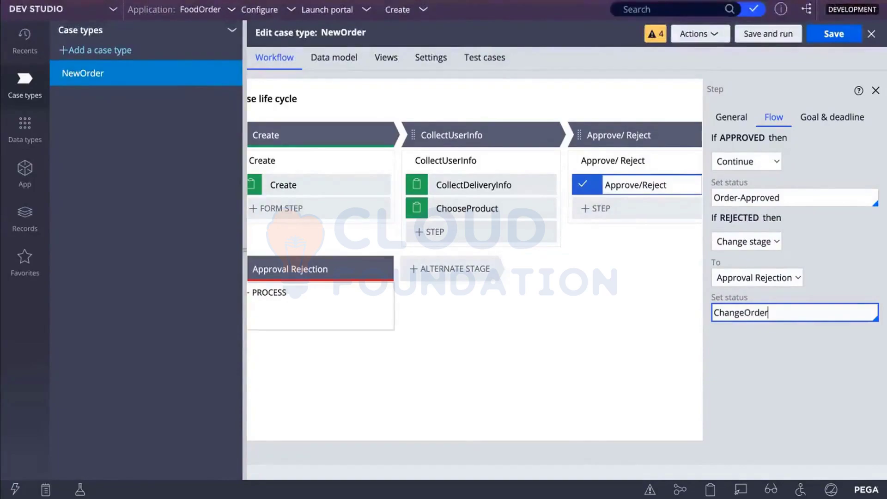